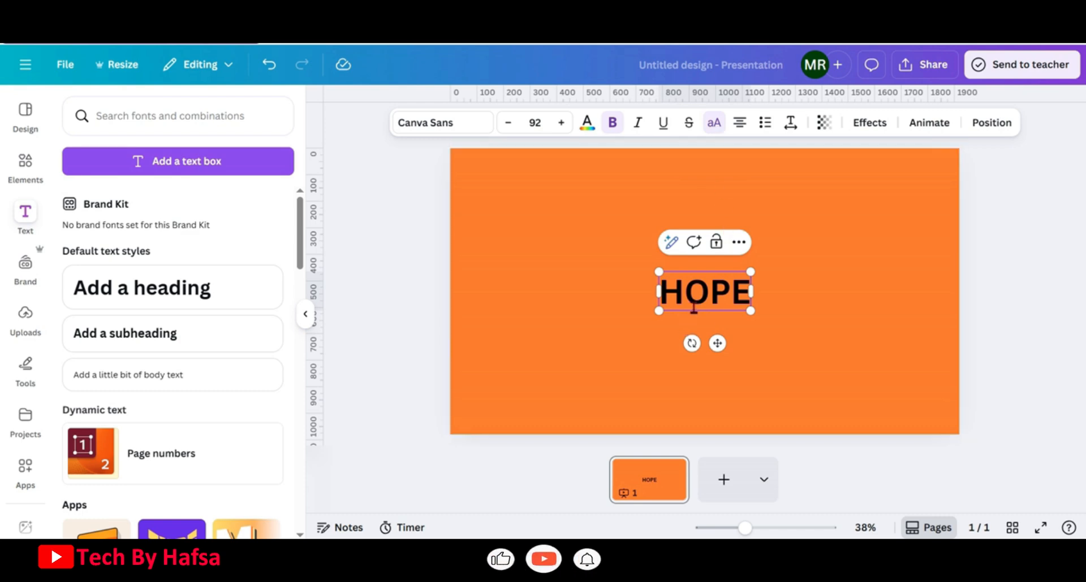
Step: Change the font of the HOPE text to Anton
{"action": "left_click", "coordinate": [462, 132]}
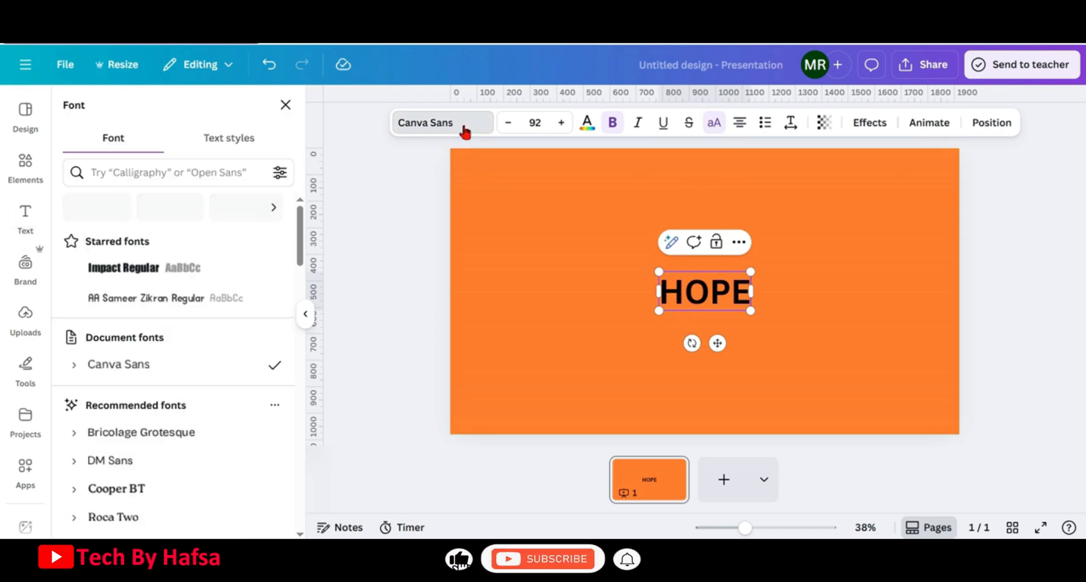
{"action": "left_click", "coordinate": [153, 173]}
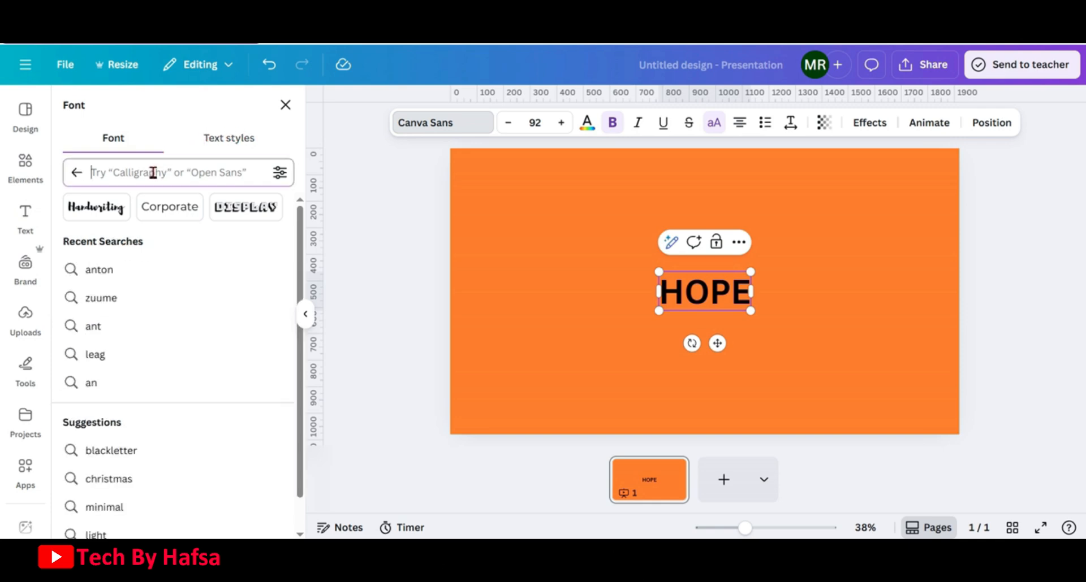
{"action": "type", "text": "anton"}
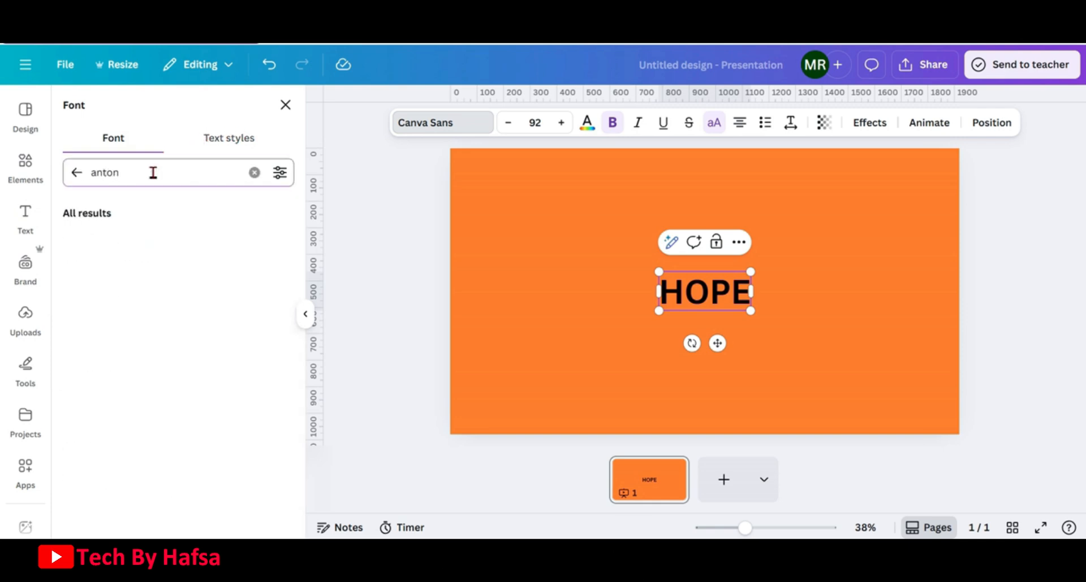
{"action": "left_click", "coordinate": [95, 243]}
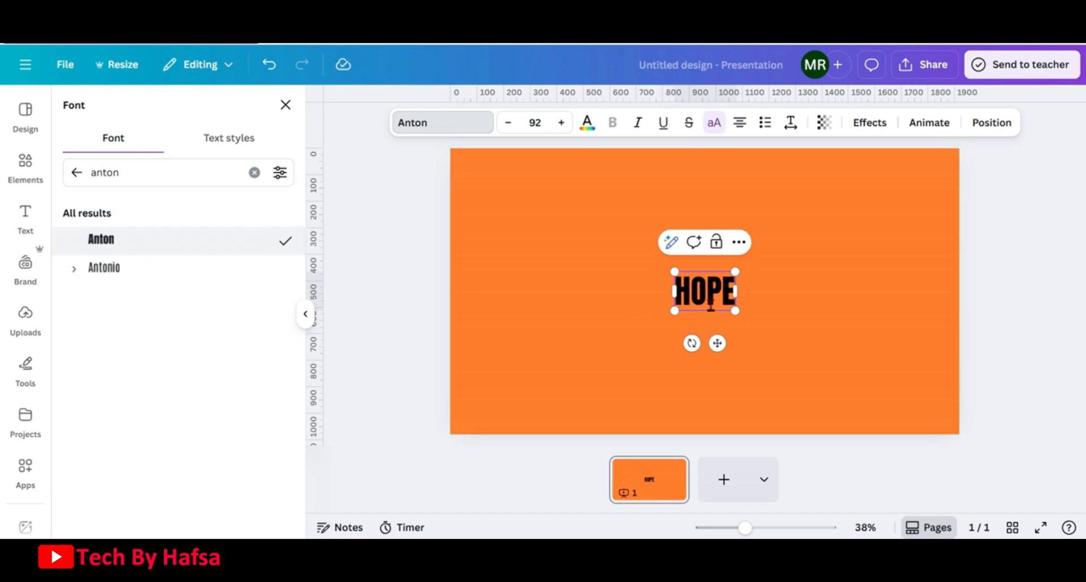
Step: Enlarge the HOPE text to font size 550 and center it on the page
{"action": "left_click_drag", "start_coordinate": [674, 272], "coordinate": [492, 202]}
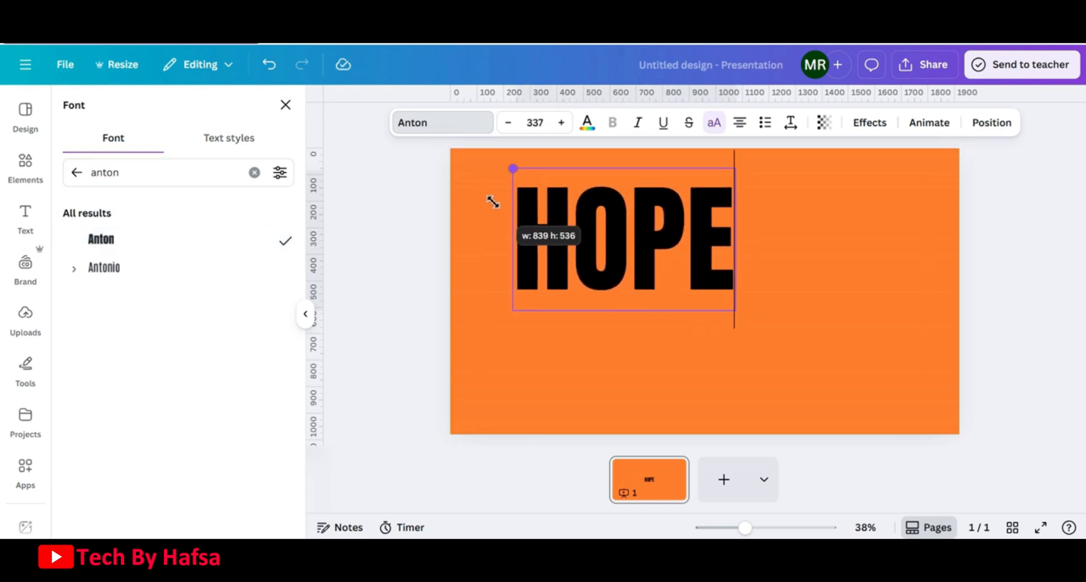
{"action": "left_click_drag", "start_coordinate": [735, 311], "coordinate": [879, 363]}
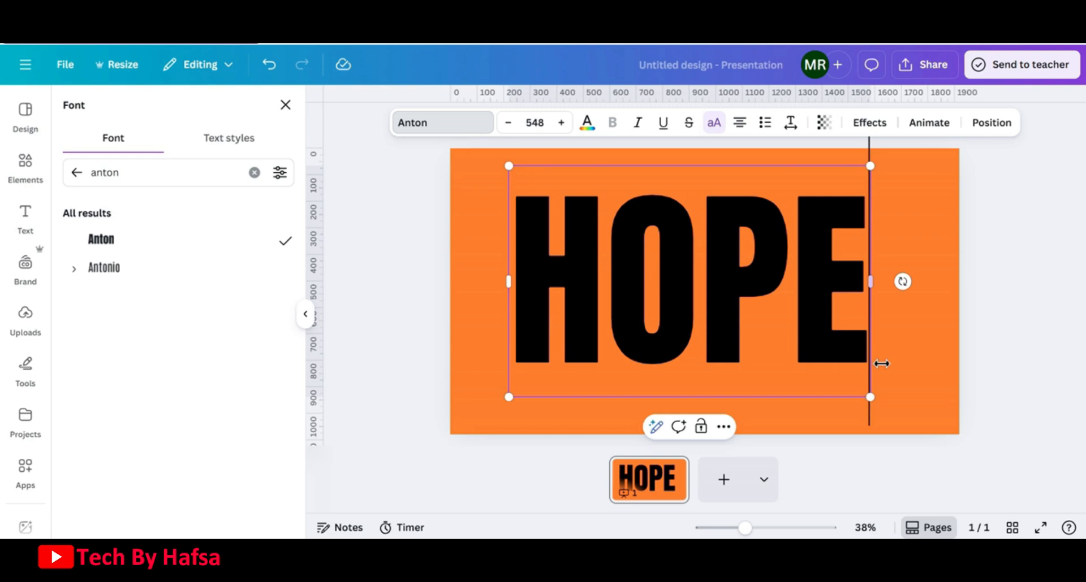
{"action": "left_click", "coordinate": [899, 240]}
{"action": "left_click", "coordinate": [697, 279]}
{"action": "left_click_drag", "start_coordinate": [696, 278], "coordinate": [710, 284]}
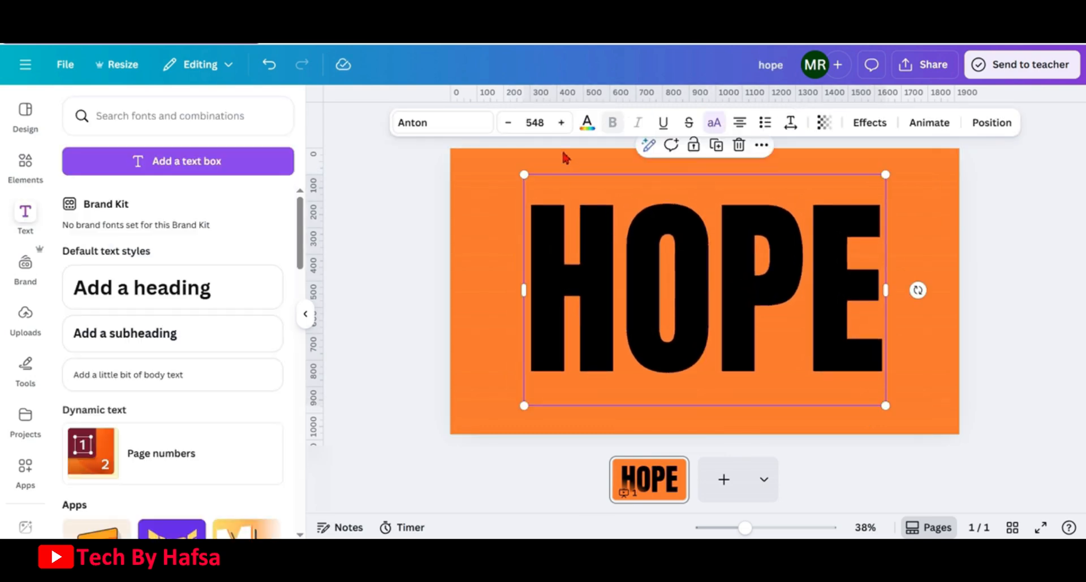
{"action": "left_click", "coordinate": [560, 123]}
{"action": "left_click", "coordinate": [560, 124]}
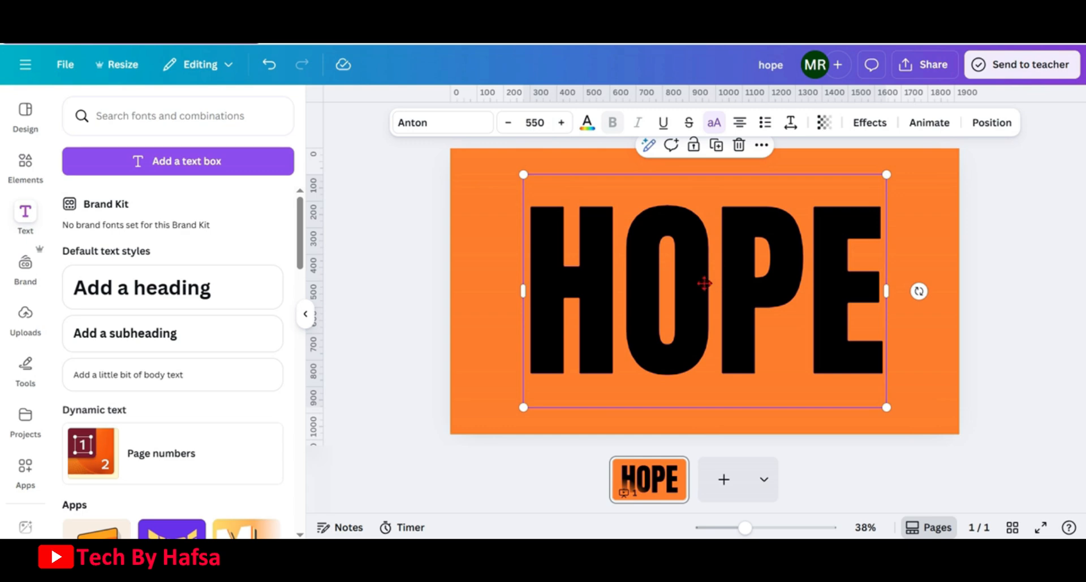
{"action": "left_click_drag", "start_coordinate": [704, 283], "coordinate": [716, 291]}
Step: Duplicate the HOPE text exactly over the original and give the copy a Hollow effect with thickness 15
{"action": "left_click", "coordinate": [716, 145]}
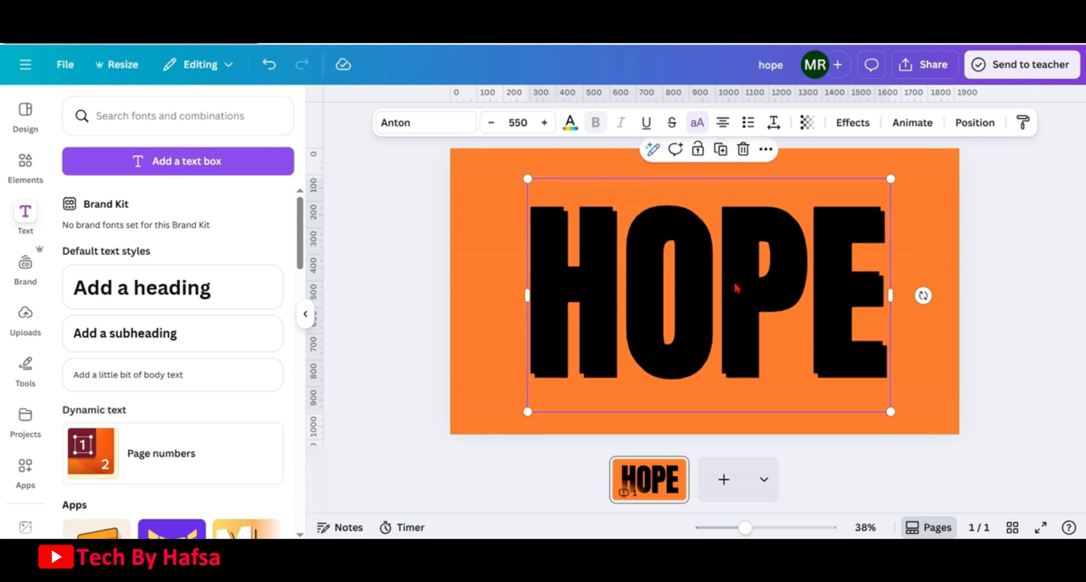
{"action": "left_click_drag", "start_coordinate": [736, 288], "coordinate": [729, 278]}
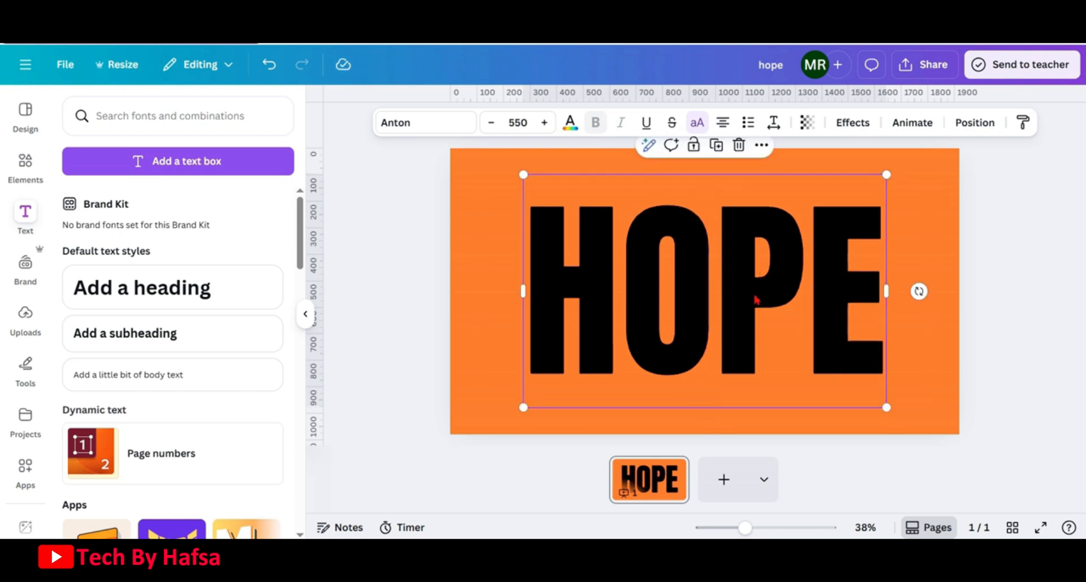
{"action": "left_click", "coordinate": [854, 123]}
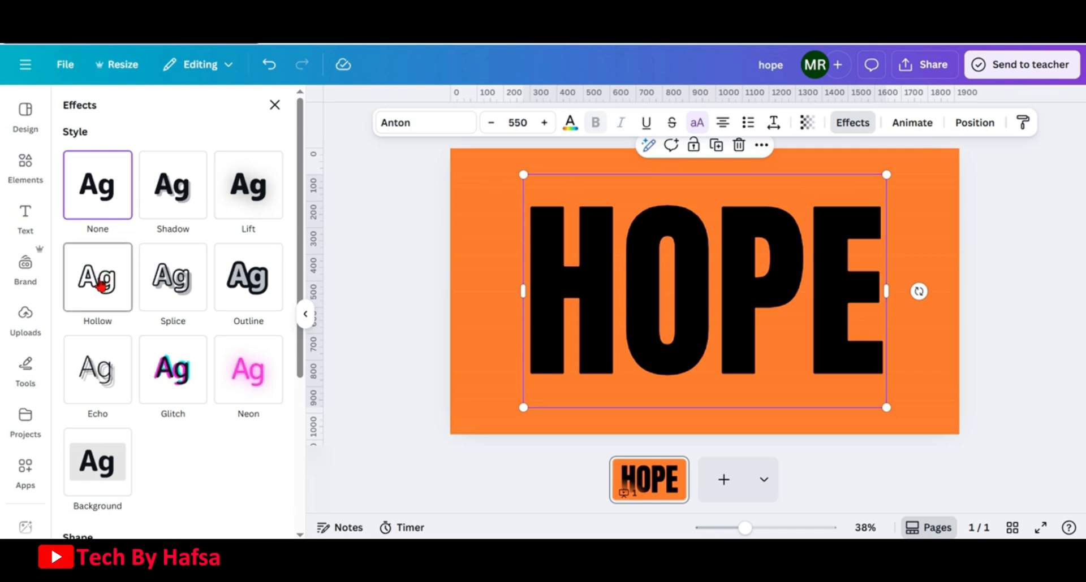
{"action": "left_click", "coordinate": [102, 288]}
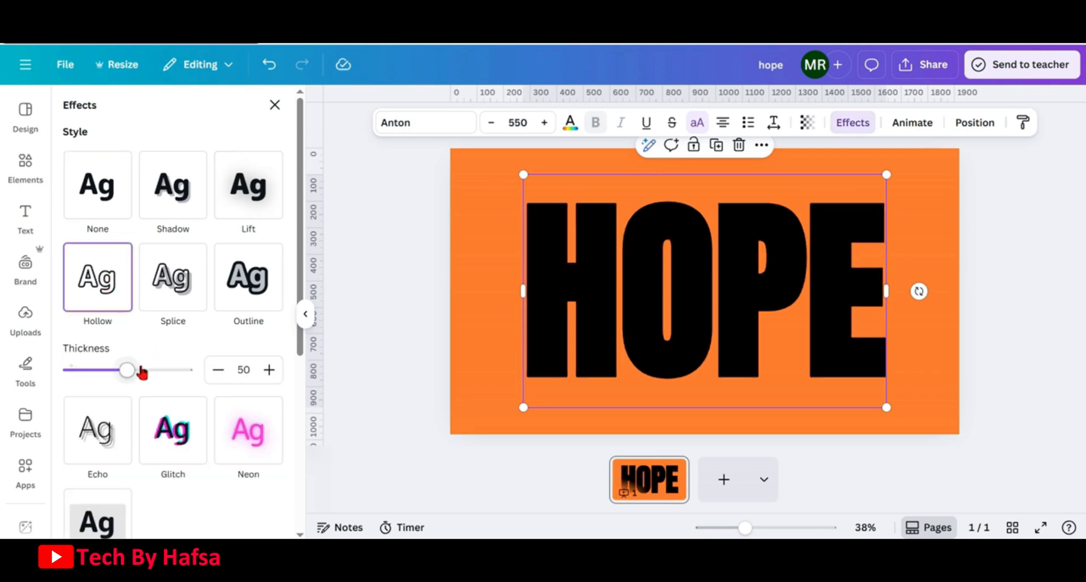
{"action": "left_click_drag", "start_coordinate": [125, 370], "coordinate": [87, 374]}
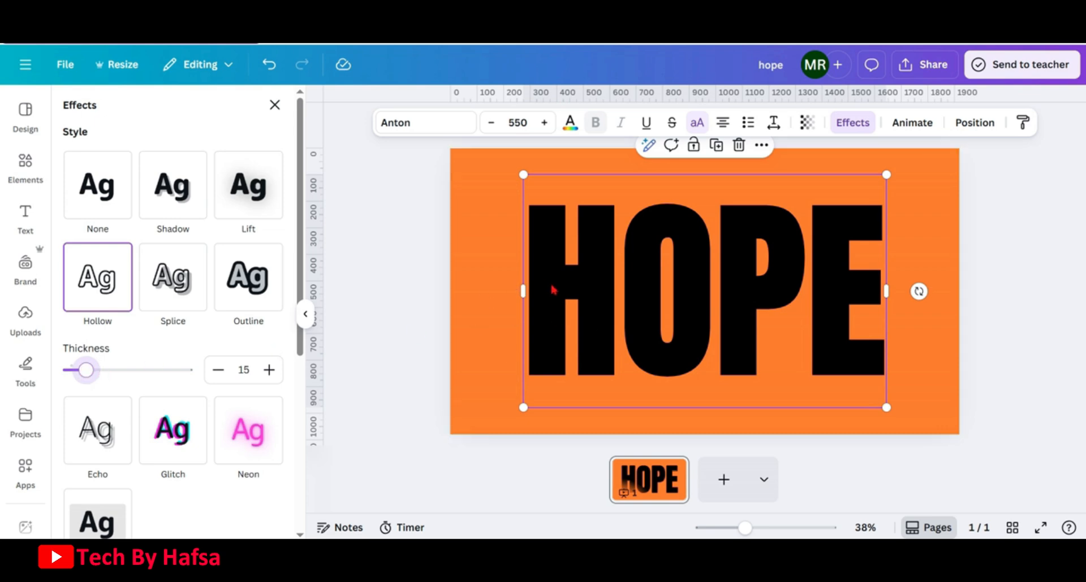
{"action": "left_click", "coordinate": [488, 252]}
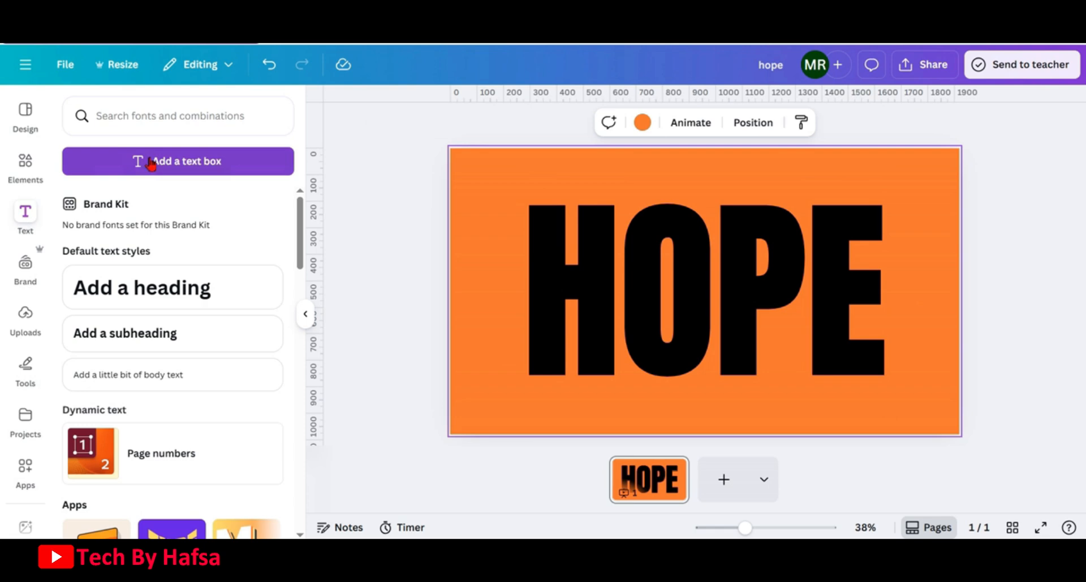
Step: Add a black square shape and reshape it into a long thin bar rising diagonally to the right across HOPE
{"action": "left_click", "coordinate": [23, 170]}
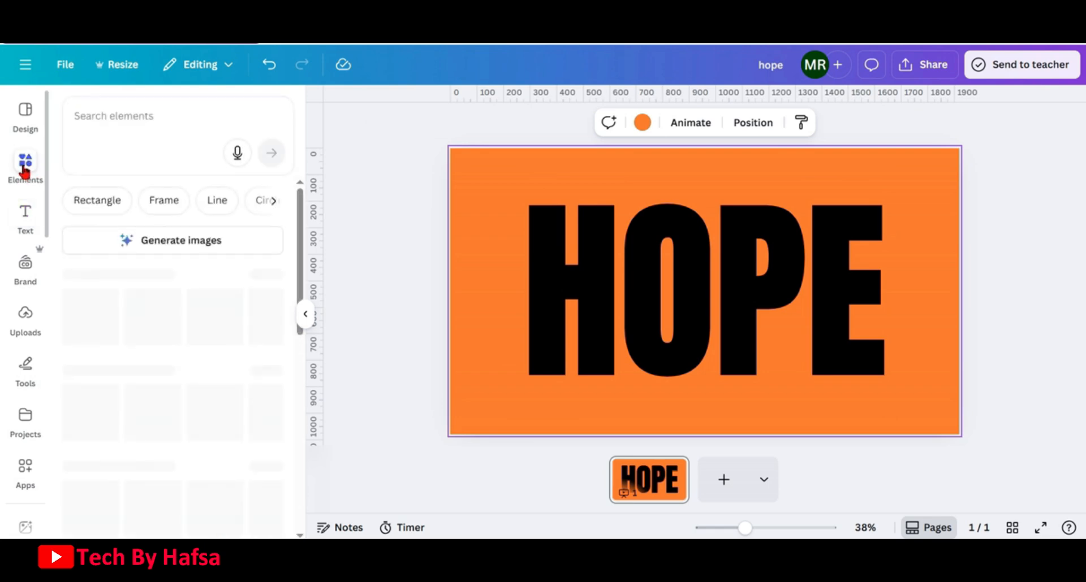
{"action": "left_click", "coordinate": [98, 203]}
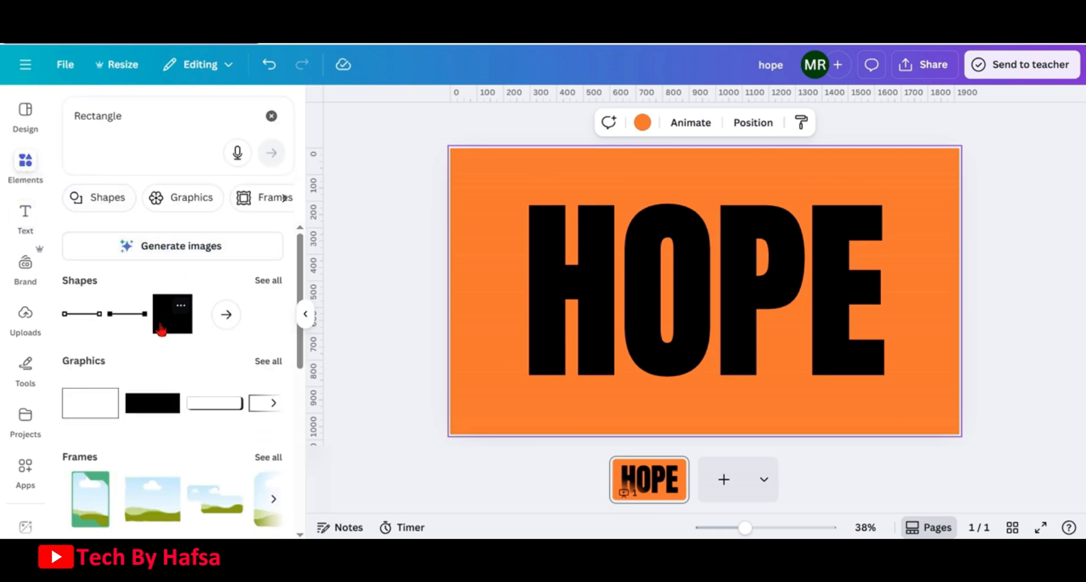
{"action": "left_click", "coordinate": [165, 332]}
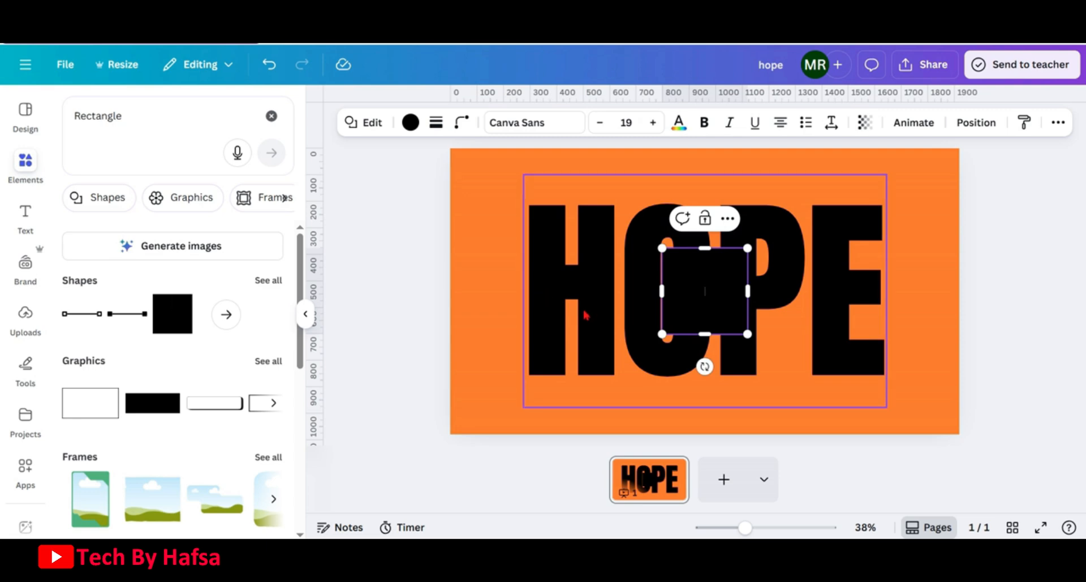
{"action": "left_click_drag", "start_coordinate": [705, 334], "coordinate": [928, 269]}
{"action": "left_click_drag", "start_coordinate": [662, 268], "coordinate": [493, 264]}
{"action": "left_click_drag", "start_coordinate": [692, 318], "coordinate": [701, 345]}
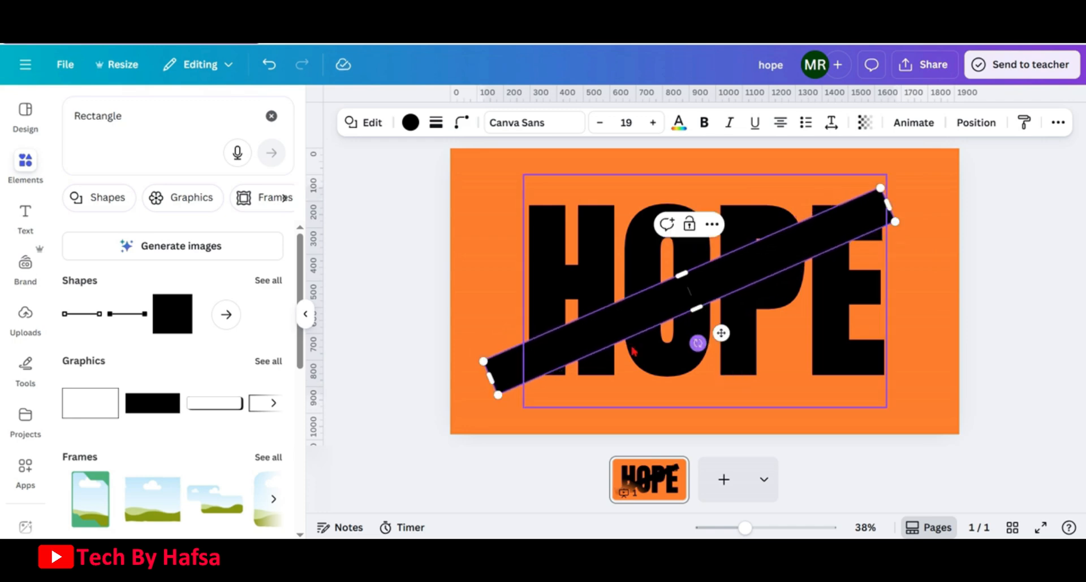
Step: Lengthen the diagonal bar at both ends so it extends past the letters, and shift it slightly downward
{"action": "left_click_drag", "start_coordinate": [489, 378], "coordinate": [479, 384]}
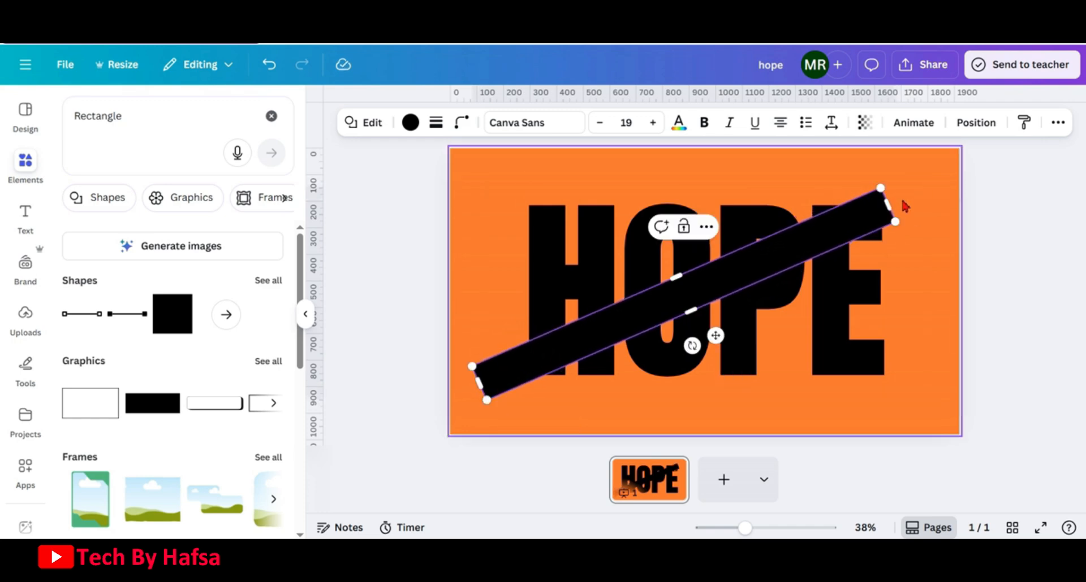
{"action": "left_click_drag", "start_coordinate": [888, 205], "coordinate": [906, 196]}
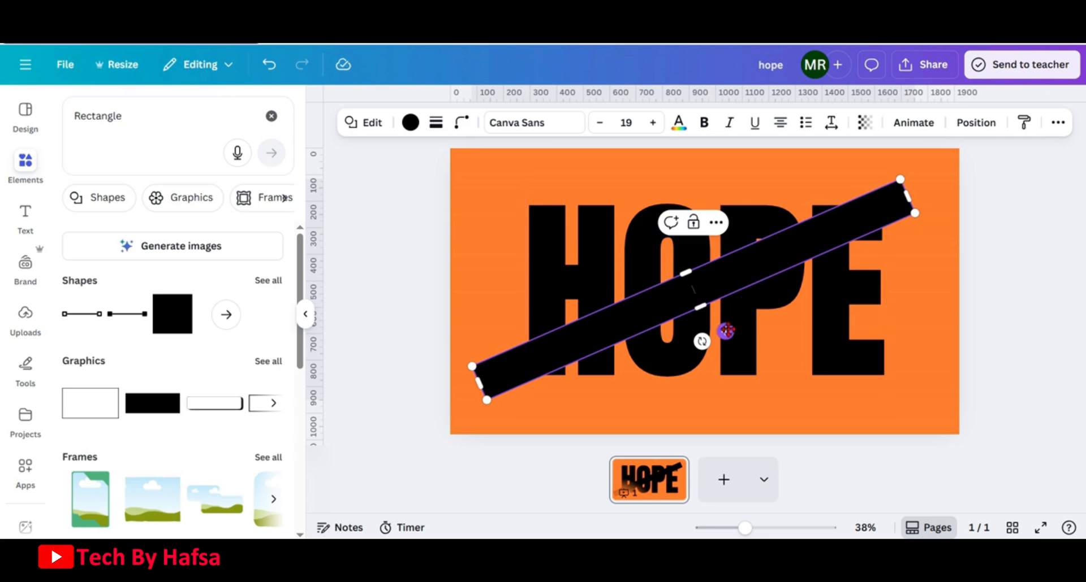
{"action": "left_click_drag", "start_coordinate": [726, 330], "coordinate": [729, 339]}
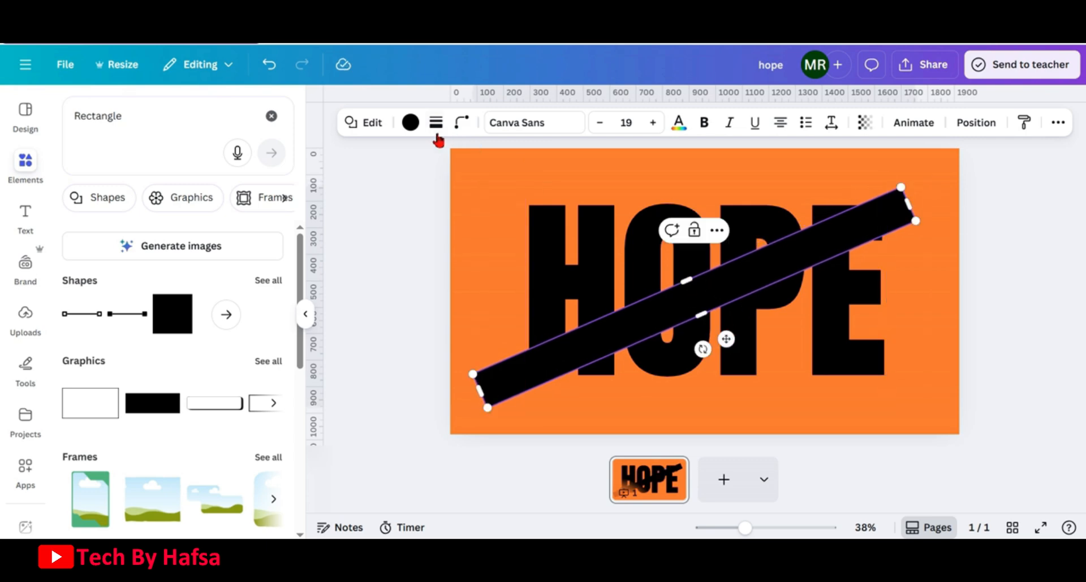
Step: Fill the diagonal bar with orange #ff751f and adjust it to about 1763 × 158 px, rotated about -26° and centered on the page
{"action": "left_click", "coordinate": [410, 122]}
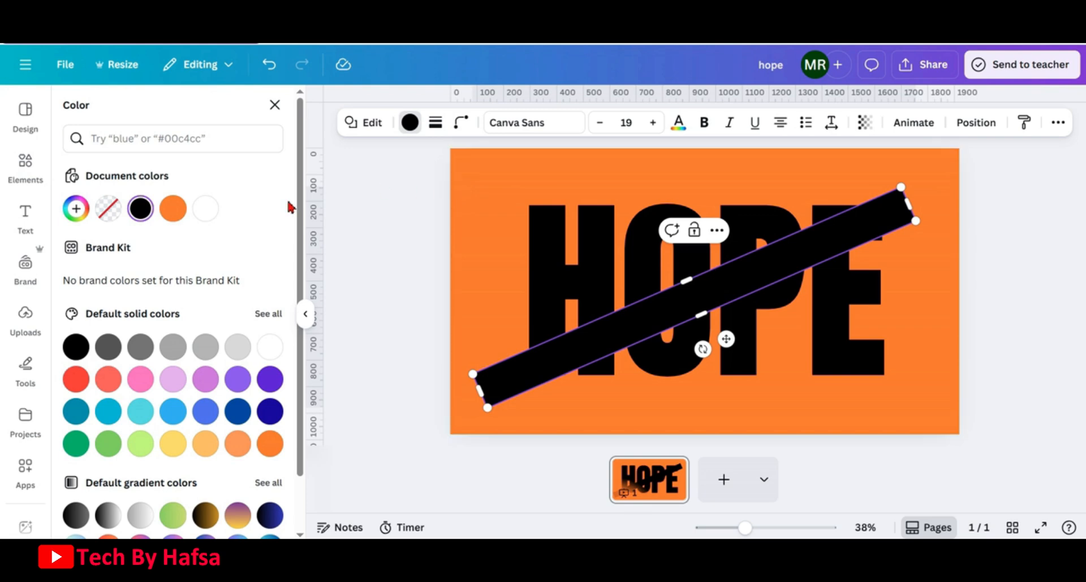
{"action": "left_click", "coordinate": [172, 208]}
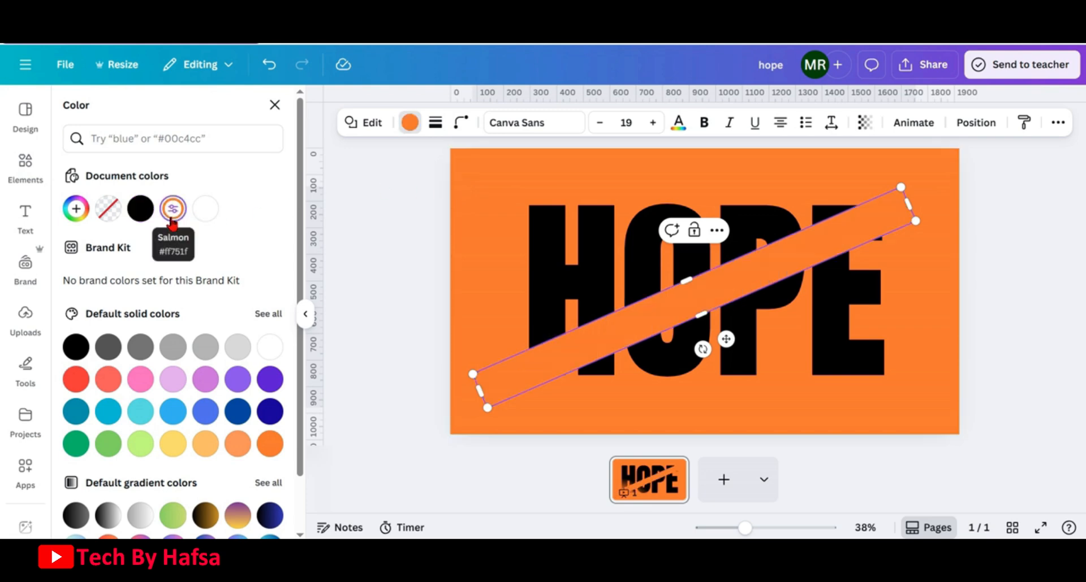
{"action": "left_click", "coordinate": [911, 265]}
{"action": "left_click", "coordinate": [718, 289]}
{"action": "left_click_drag", "start_coordinate": [718, 288], "coordinate": [730, 293]}
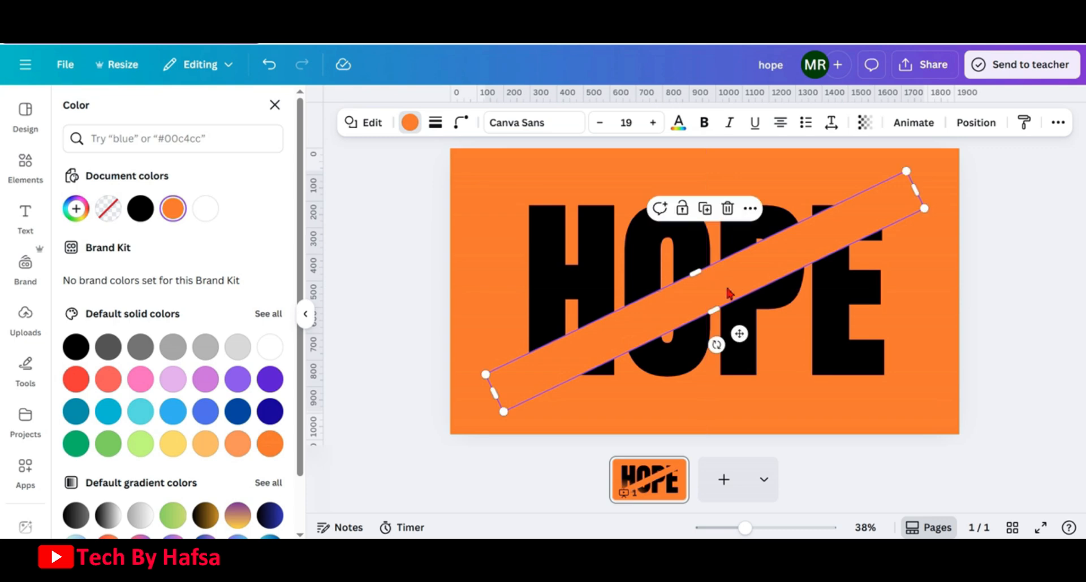
Step: Move the orange bar's layer between the hollow HOPE text and the solid HOPE text
{"action": "left_click", "coordinate": [992, 124]}
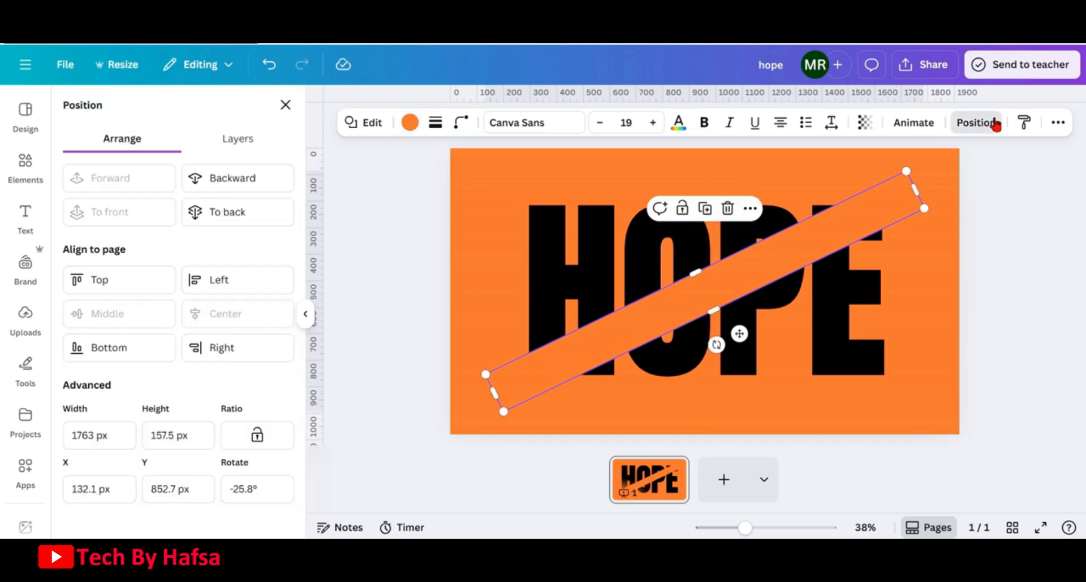
{"action": "left_click", "coordinate": [246, 146]}
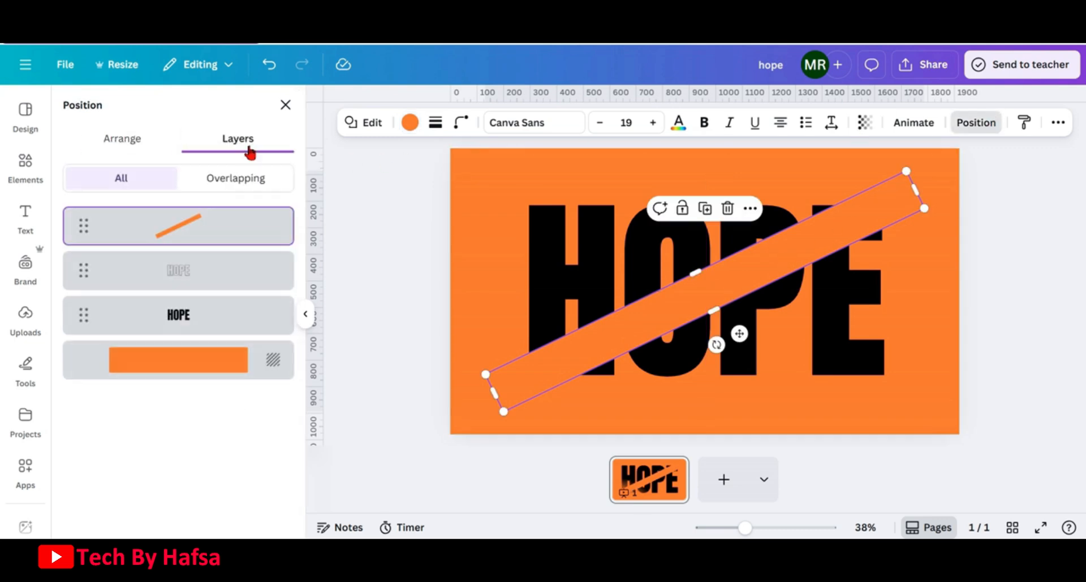
{"action": "left_click_drag", "start_coordinate": [201, 226], "coordinate": [186, 282]}
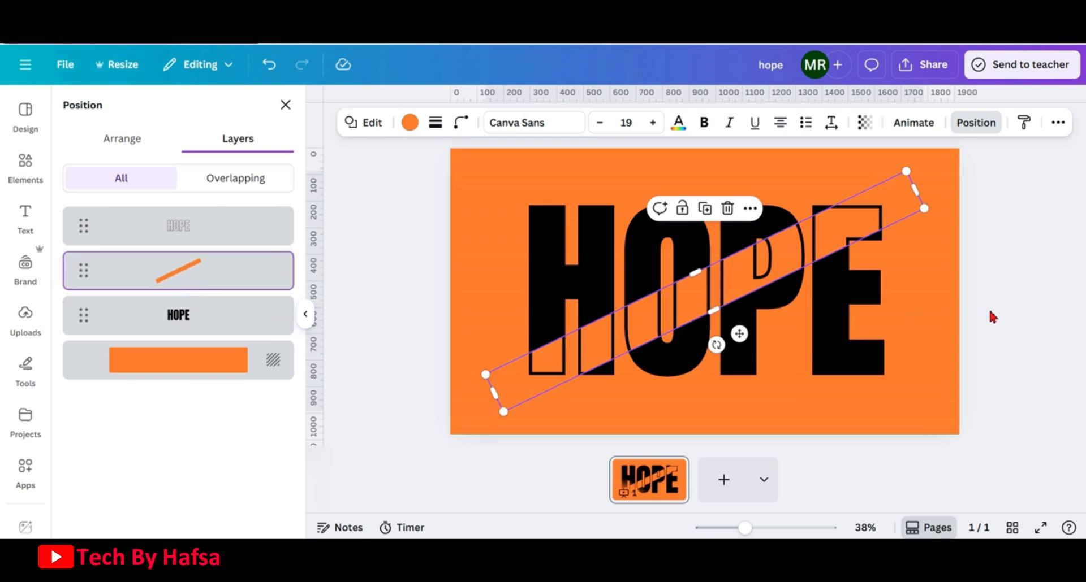
{"action": "left_click", "coordinate": [932, 304]}
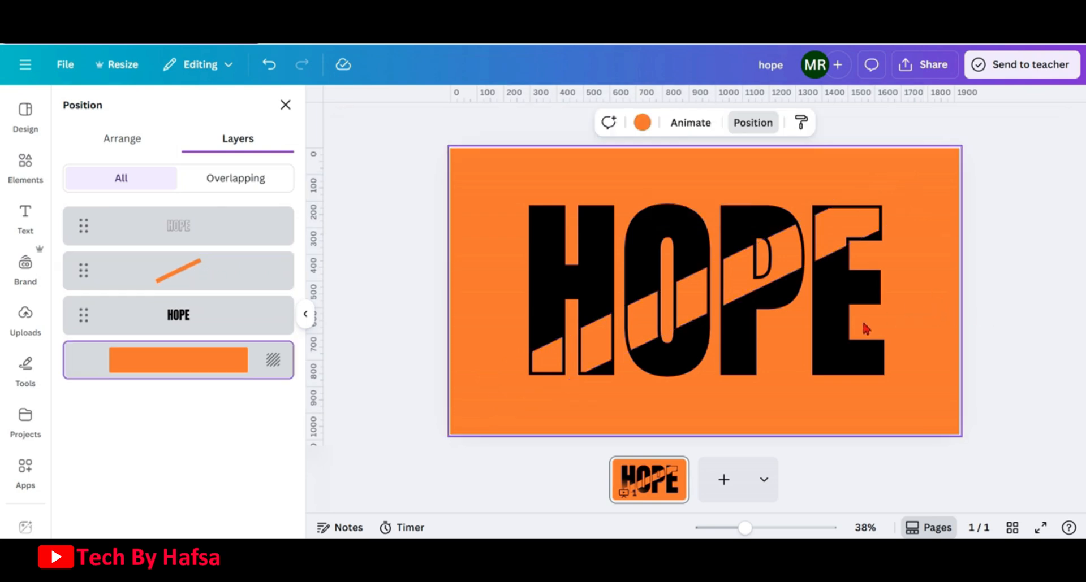
Step: Select the orange bar beneath the hollow text and reposition it at a slightly flatter angle across the letters
{"action": "left_click", "coordinate": [713, 292]}
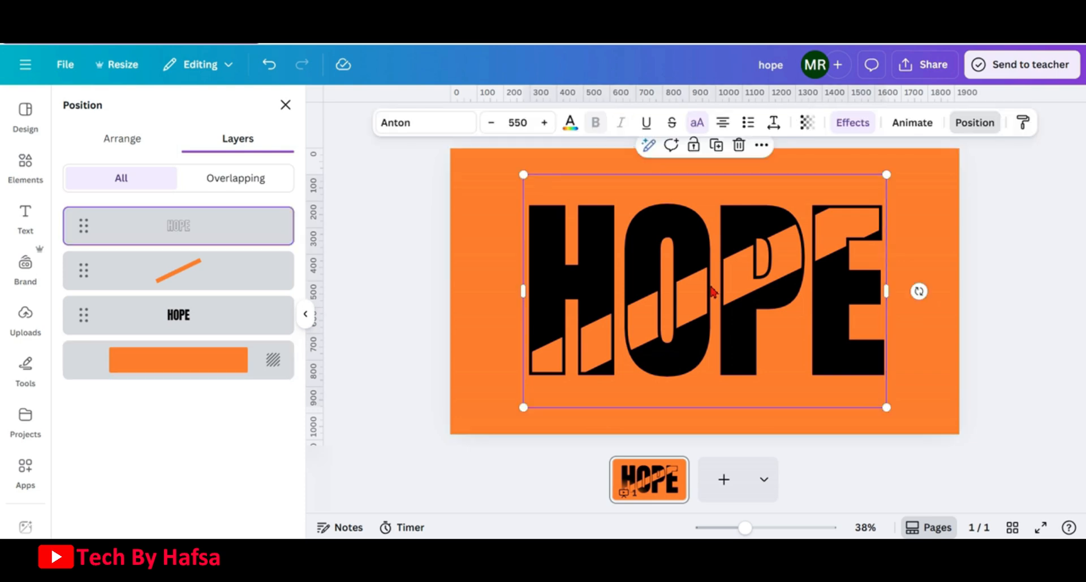
{"action": "left_click", "coordinate": [197, 270]}
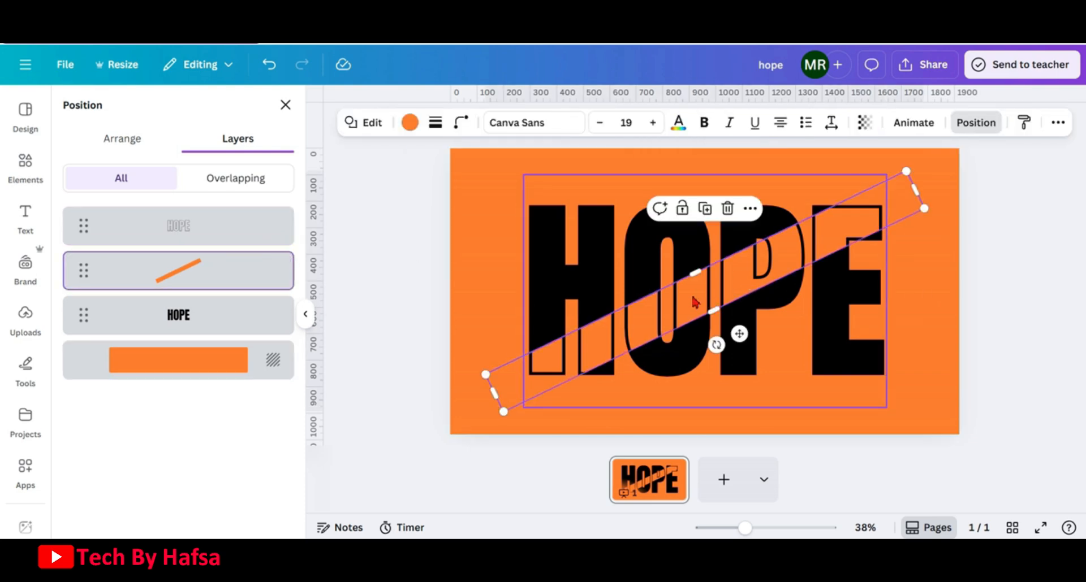
{"action": "left_click_drag", "start_coordinate": [689, 302], "coordinate": [686, 286]}
{"action": "left_click_drag", "start_coordinate": [711, 334], "coordinate": [709, 337]}
{"action": "left_click", "coordinate": [918, 223]}
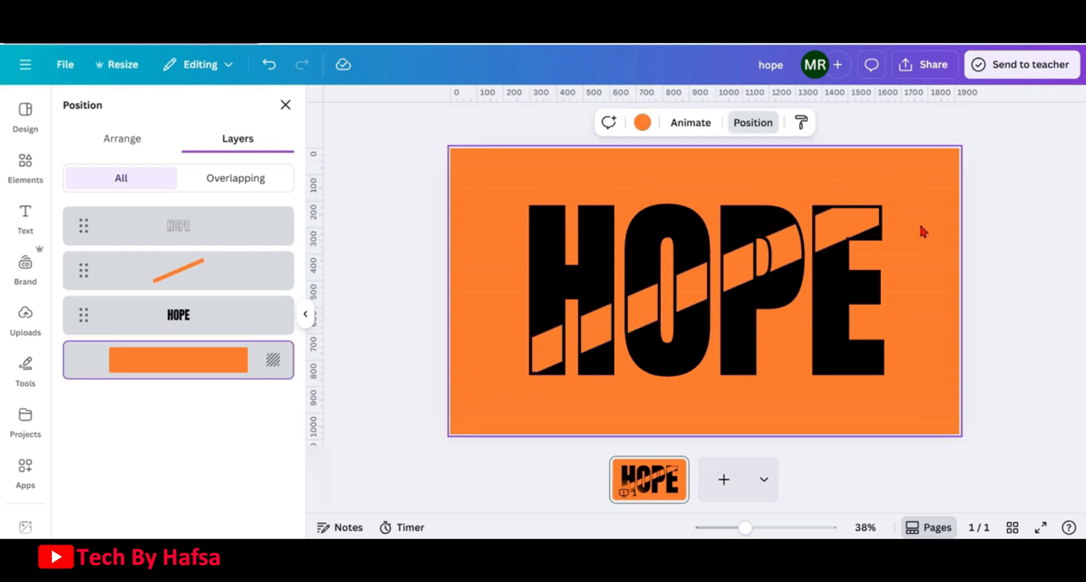
Step: Try white on the hollow HOPE text and recolor it with the medium gray from the default solid colors
{"action": "left_click", "coordinate": [280, 226]}
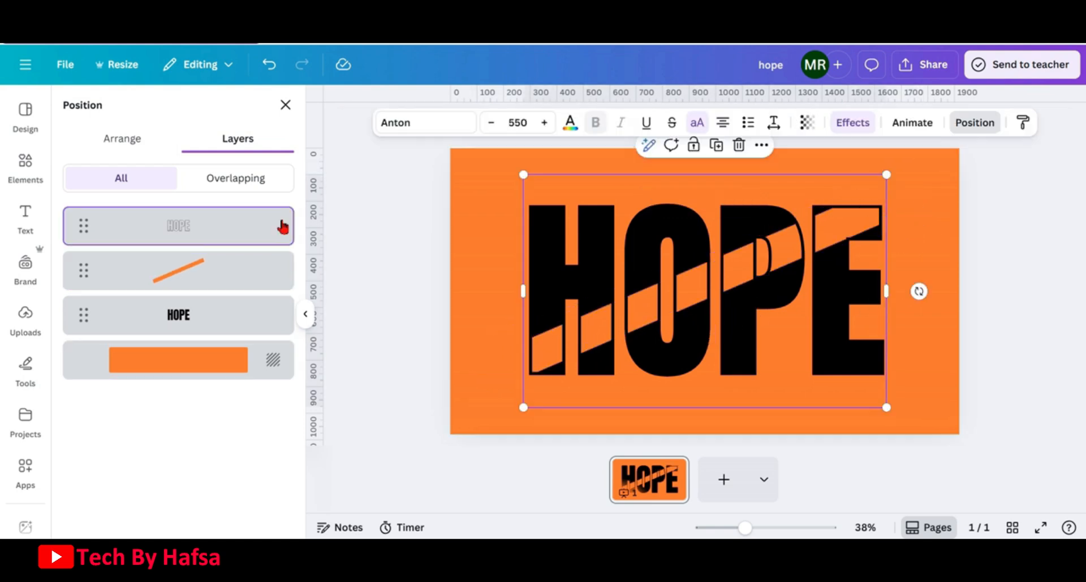
{"action": "left_click", "coordinate": [569, 126]}
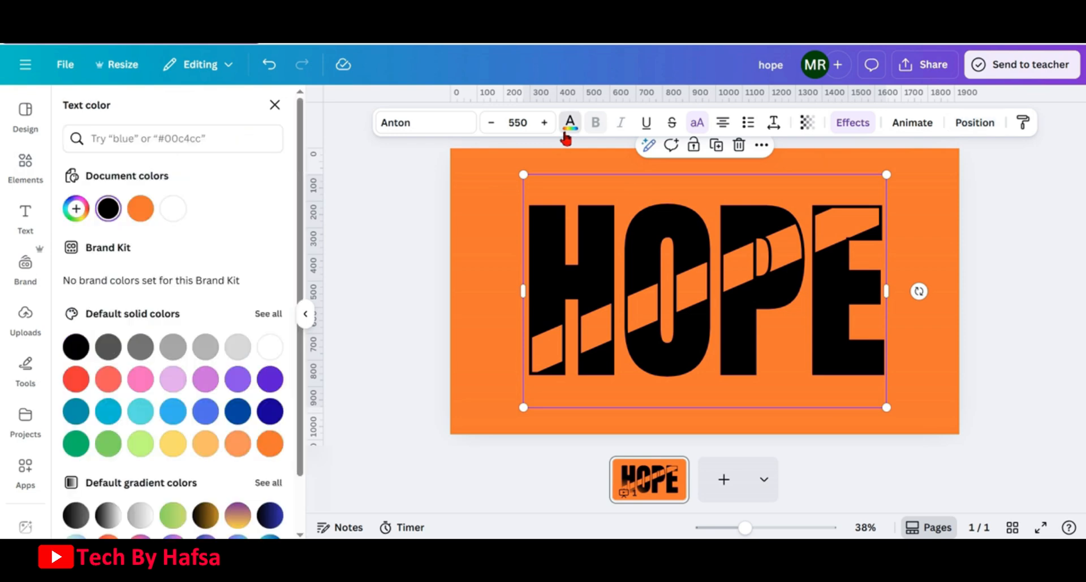
{"action": "left_click", "coordinate": [173, 209]}
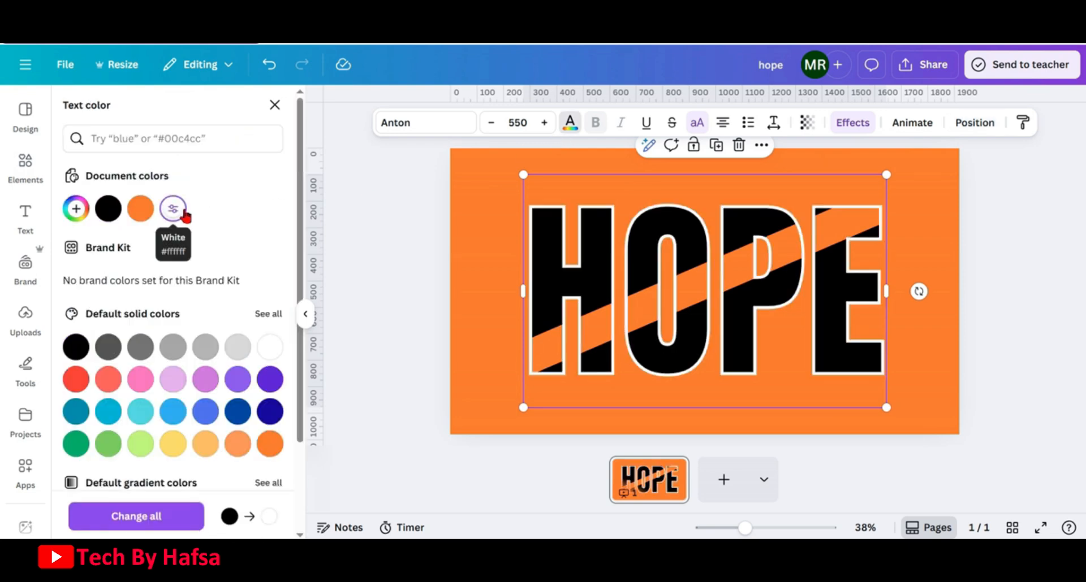
{"action": "left_click", "coordinate": [172, 348]}
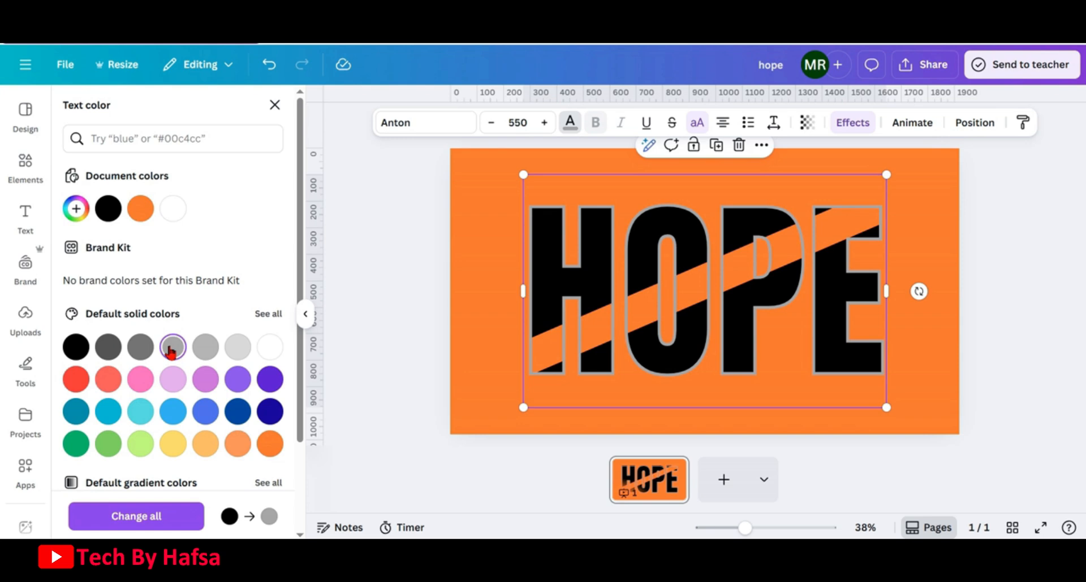
Step: Try light gray, turquoise, light blue and white from the default solid colors on the hollow HOPE text
{"action": "left_click", "coordinate": [233, 357]}
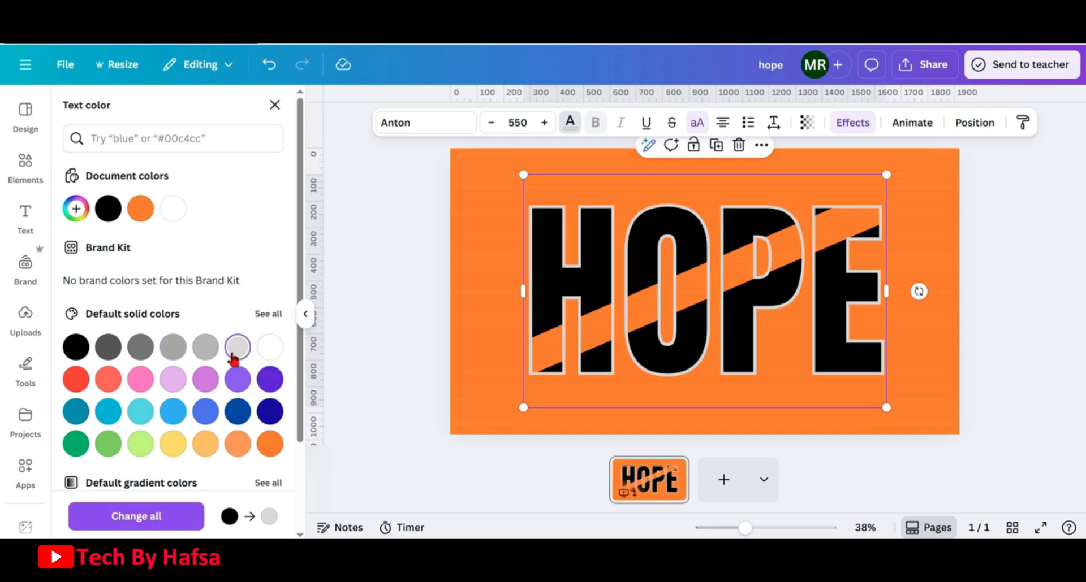
{"action": "left_click", "coordinate": [142, 412]}
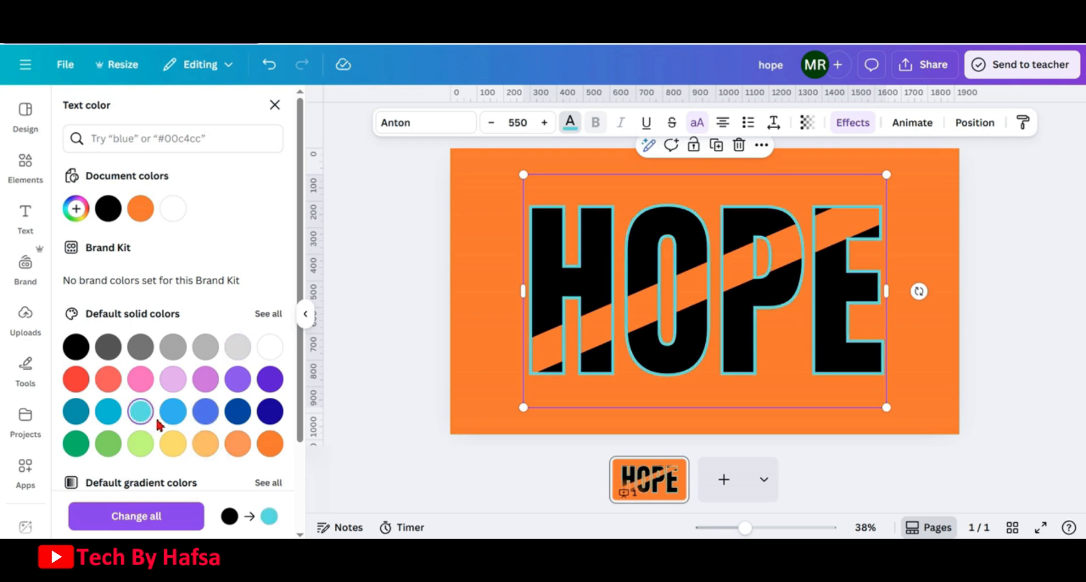
{"action": "left_click", "coordinate": [173, 415]}
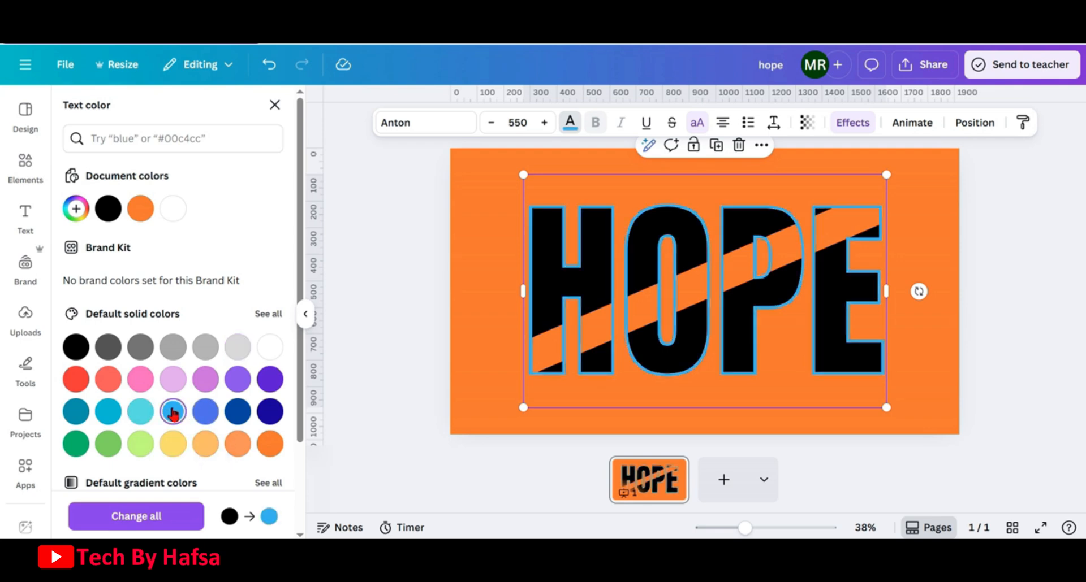
{"action": "left_click", "coordinate": [270, 349]}
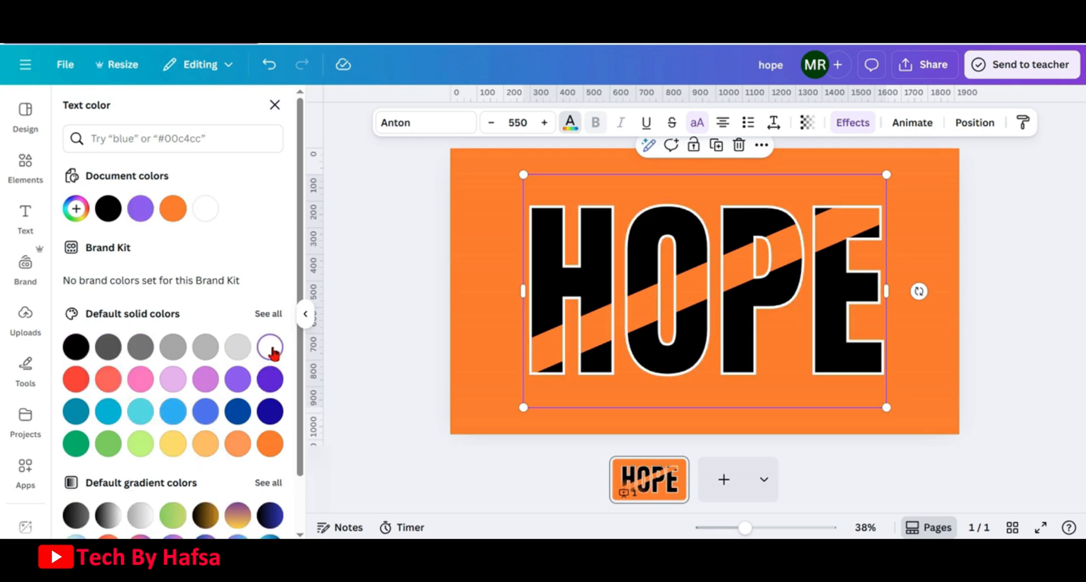
{"action": "left_click", "coordinate": [904, 257]}
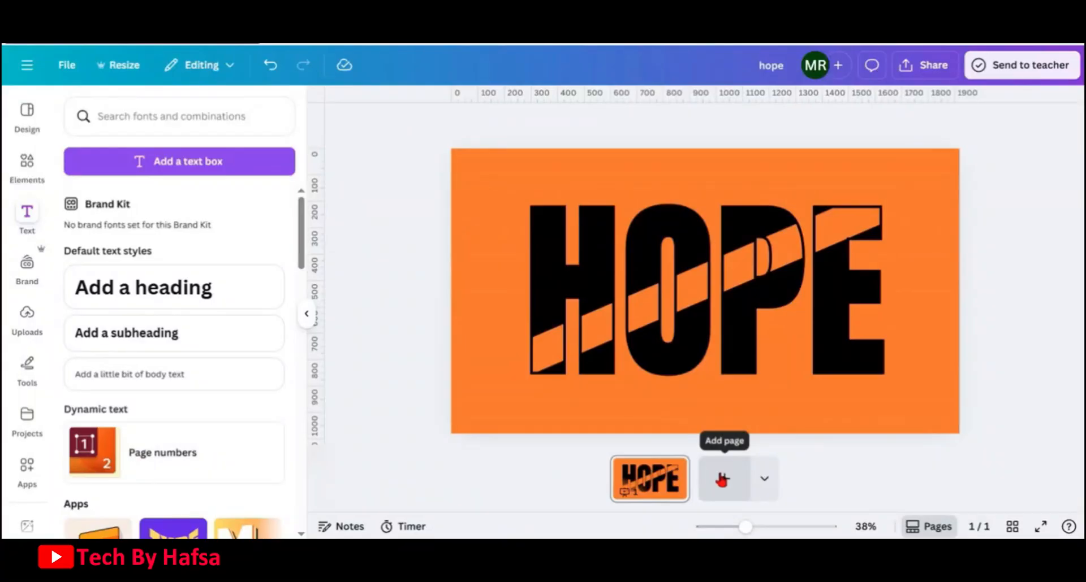
Step: Add a second page after the HOPE page and make its background black
{"action": "left_click", "coordinate": [722, 479]}
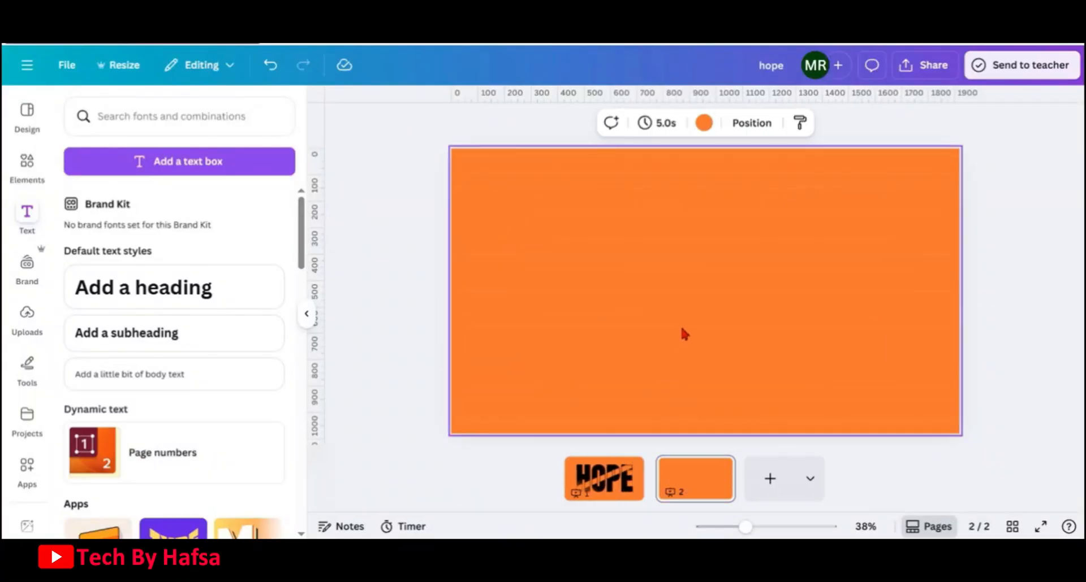
{"action": "left_click", "coordinate": [704, 126]}
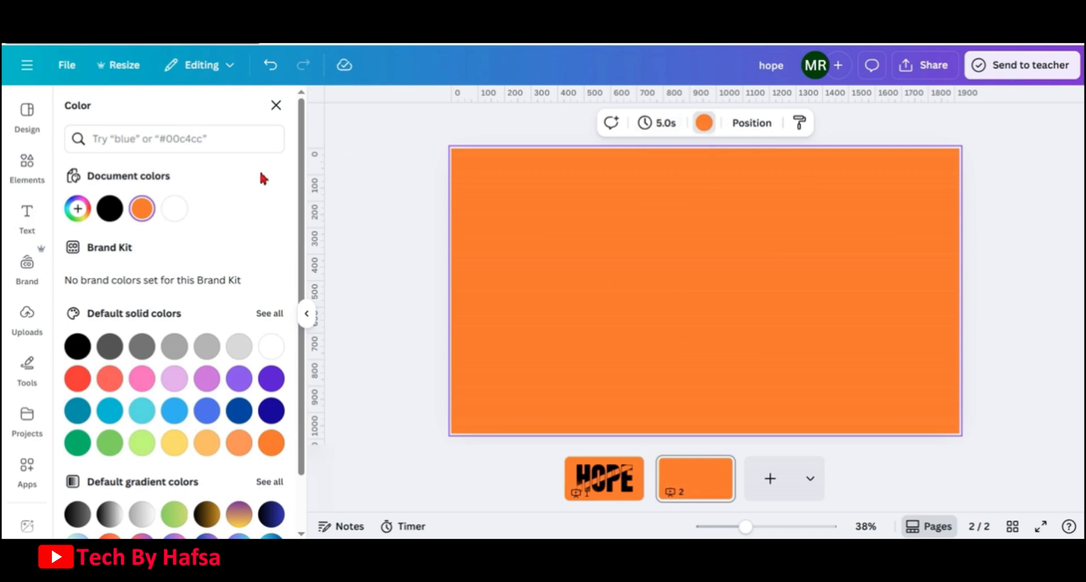
{"action": "left_click", "coordinate": [109, 209]}
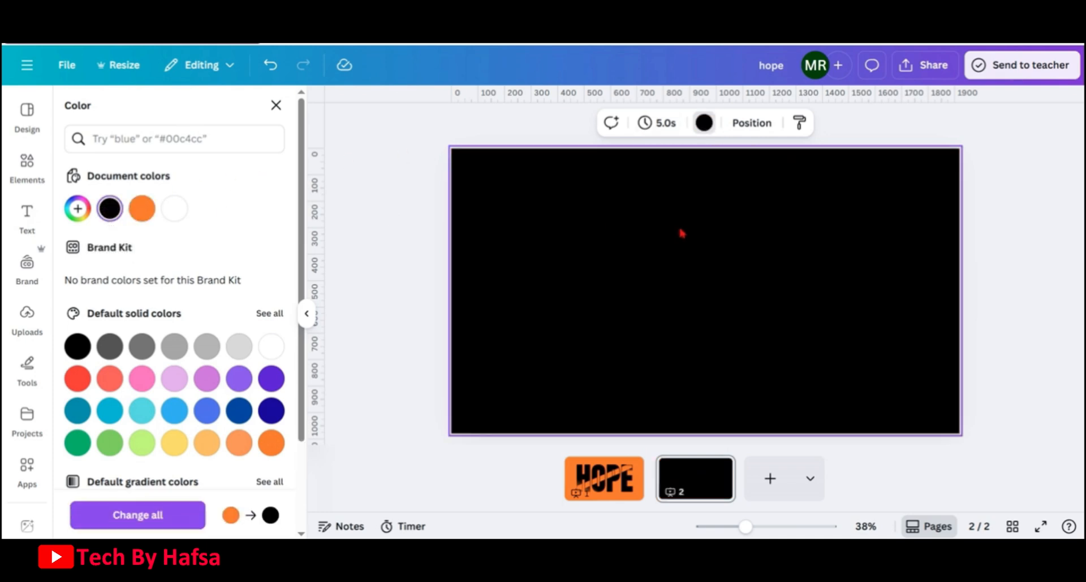
Step: Add a heading to the black page containing only the uppercase letter L and set its font to Anton
{"action": "left_click", "coordinate": [28, 232]}
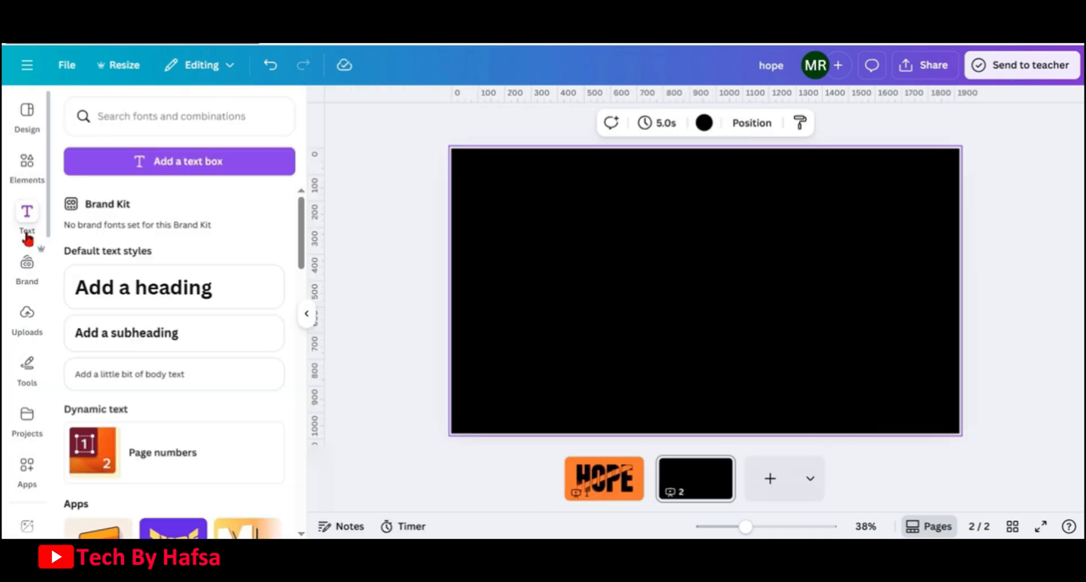
{"action": "left_click", "coordinate": [125, 294]}
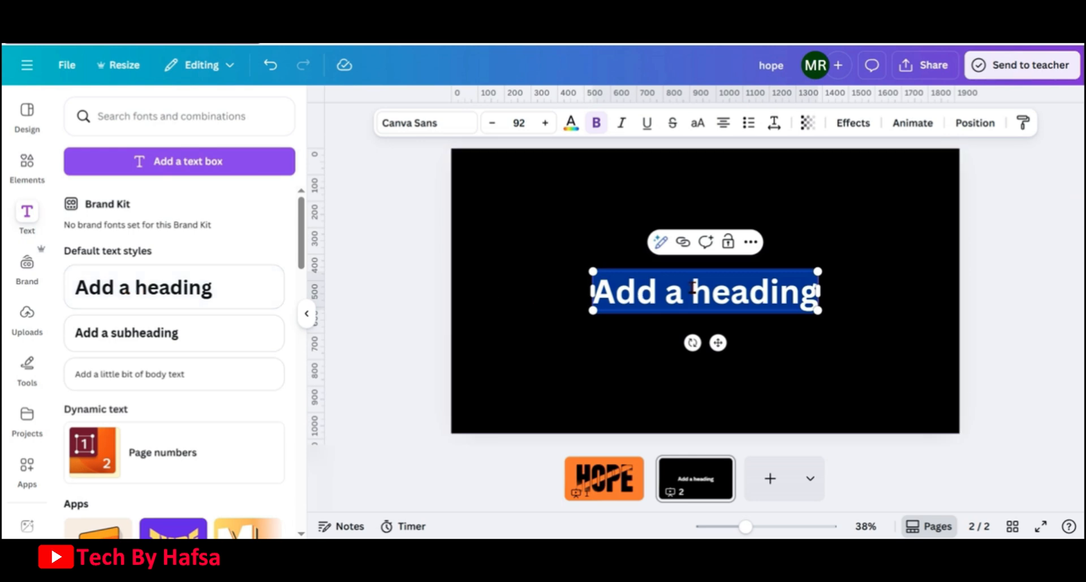
{"action": "key", "text": "BackSpace"}
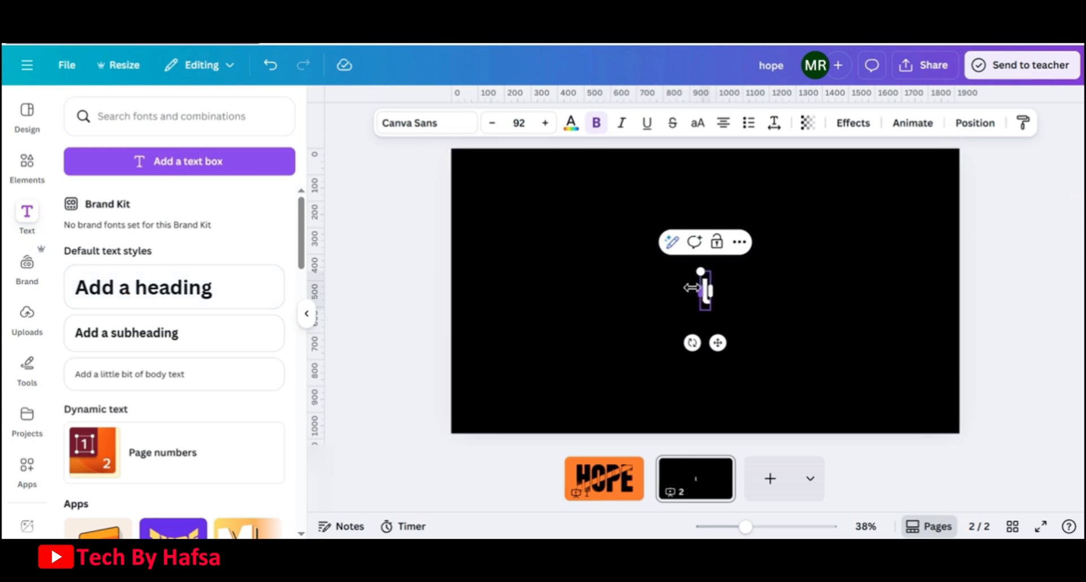
{"action": "left_click", "coordinate": [704, 124]}
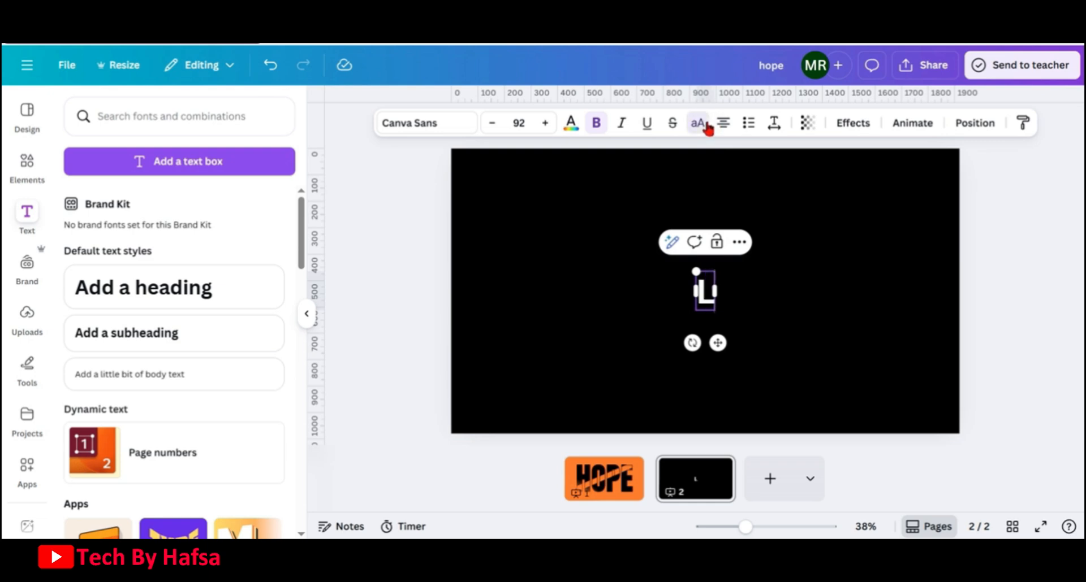
{"action": "left_click", "coordinate": [443, 126]}
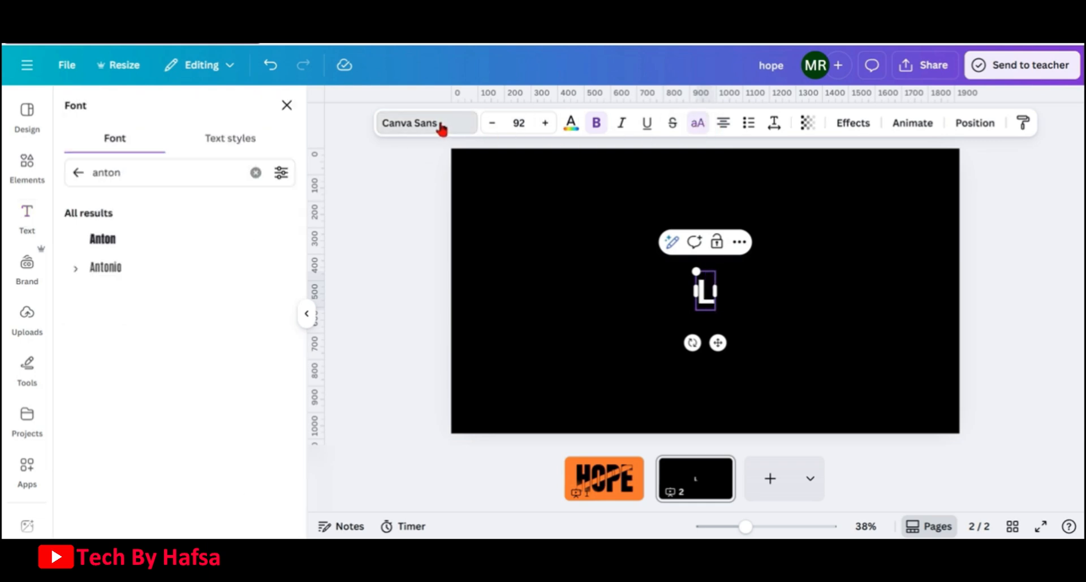
{"action": "left_click", "coordinate": [121, 238]}
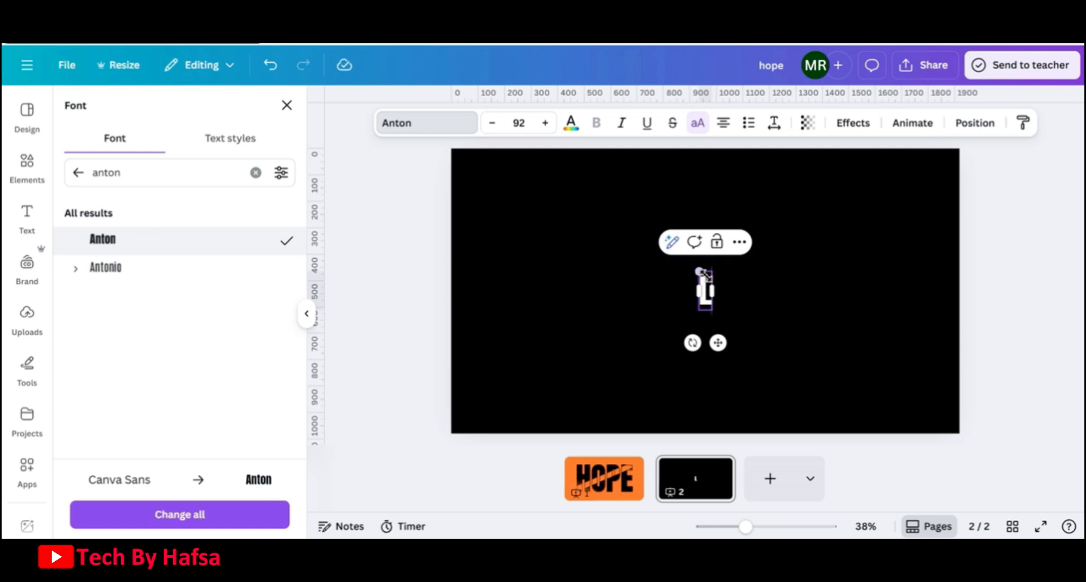
Step: Enlarge the letter L to about size 317 and recolor it with the document's orange #ff751f
{"action": "left_click_drag", "start_coordinate": [695, 269], "coordinate": [560, 216]}
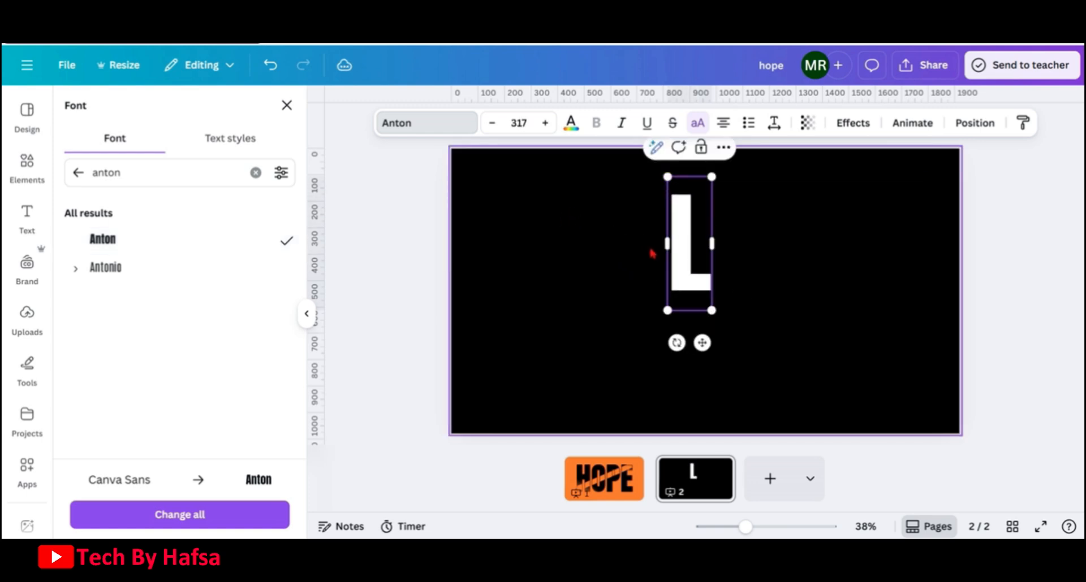
{"action": "double_click", "coordinate": [692, 249]}
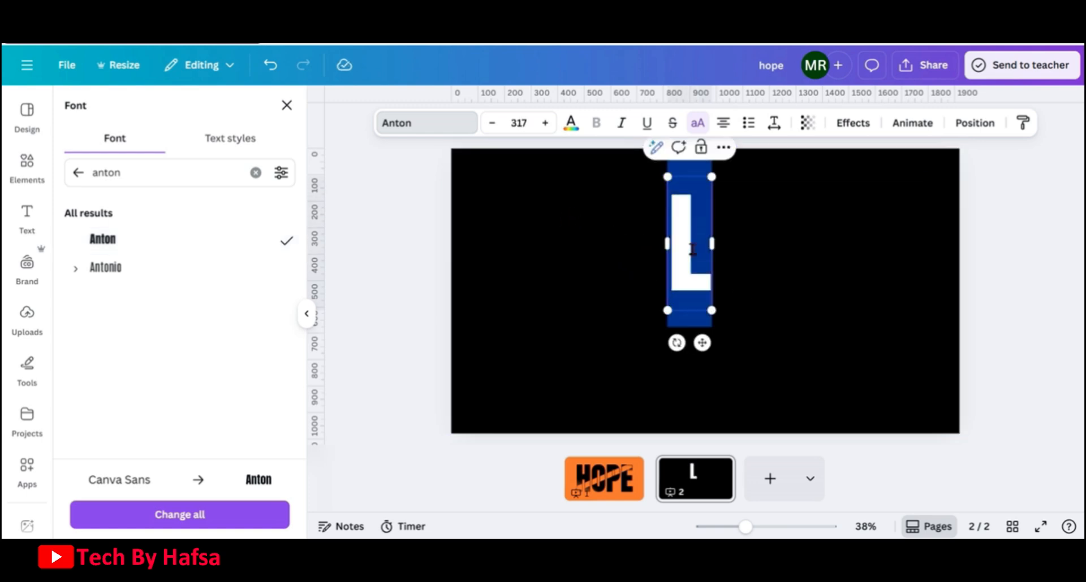
{"action": "left_click", "coordinate": [571, 127]}
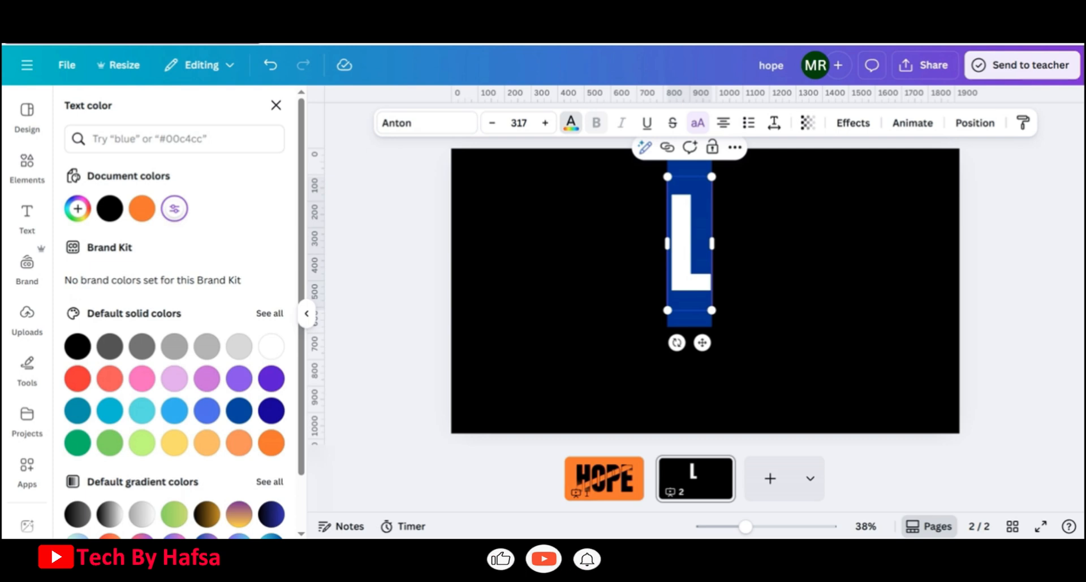
{"action": "left_click", "coordinate": [150, 212]}
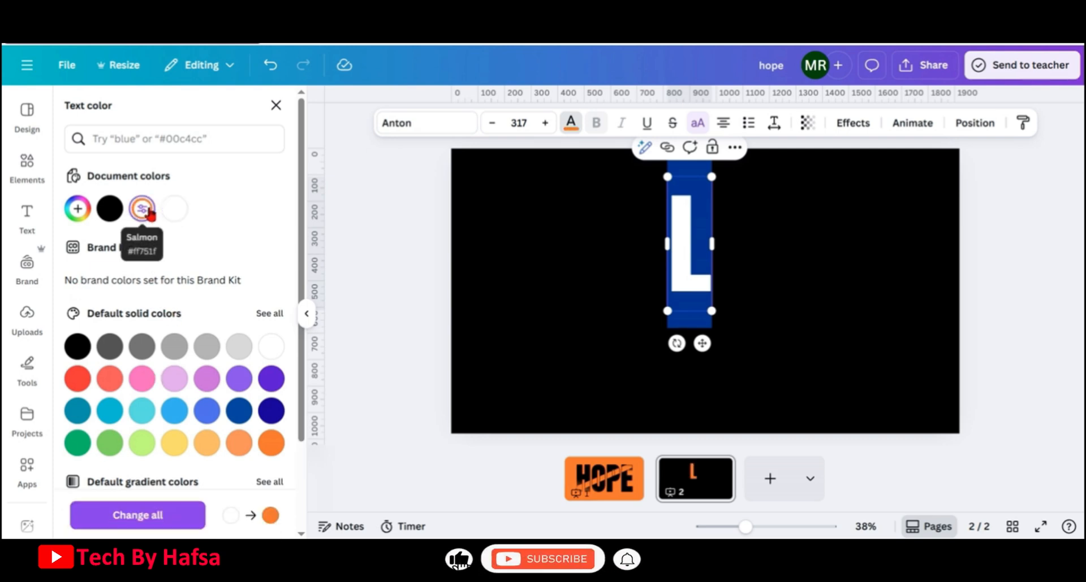
{"action": "left_click", "coordinate": [741, 267]}
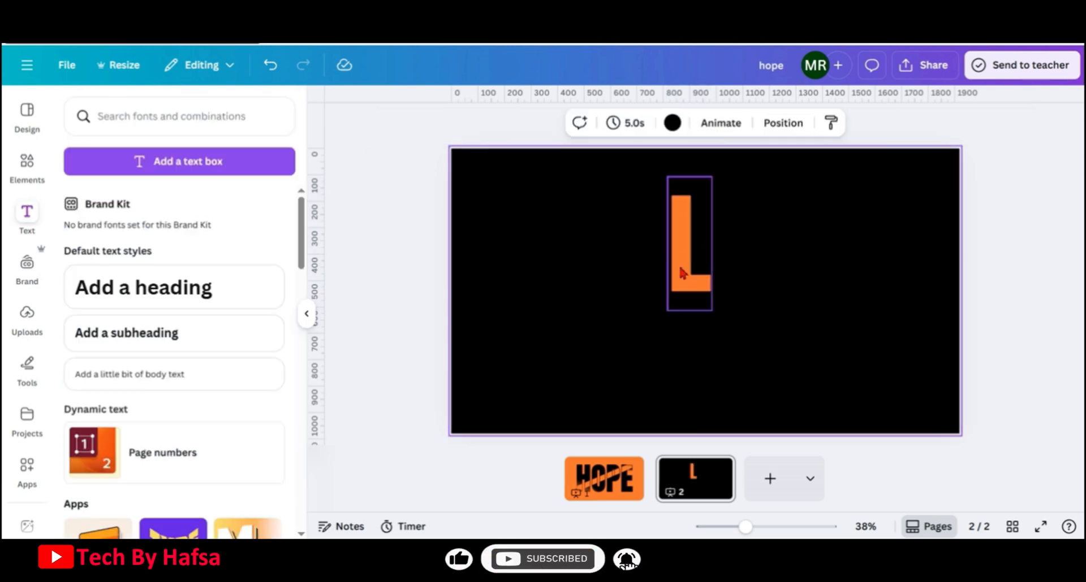
Step: Move the orange L to the left part of the page and enlarge it to about size 580
{"action": "left_click_drag", "start_coordinate": [682, 283], "coordinate": [558, 330]}
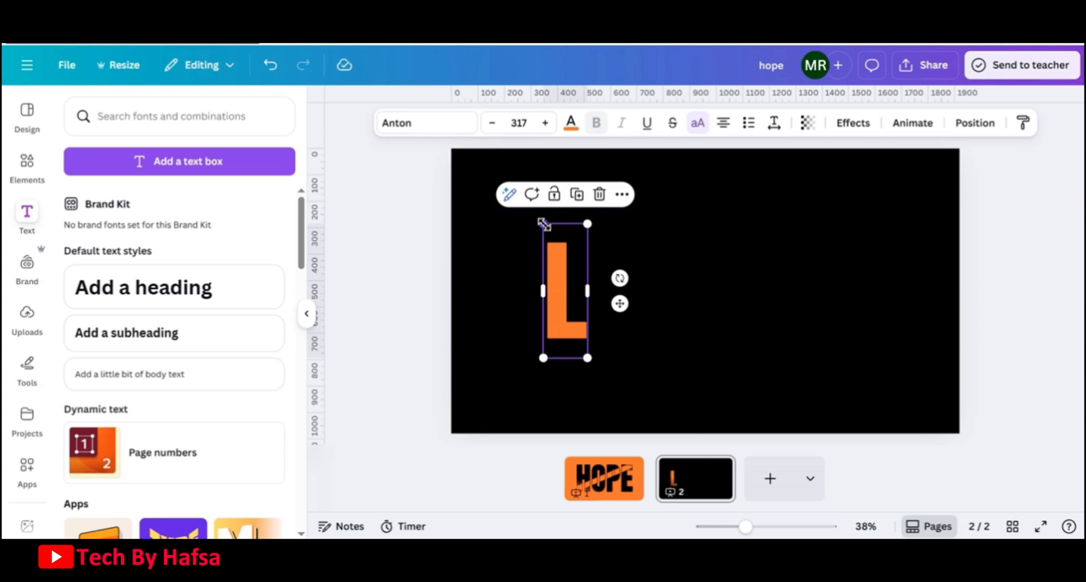
{"action": "left_click_drag", "start_coordinate": [543, 223], "coordinate": [499, 164]}
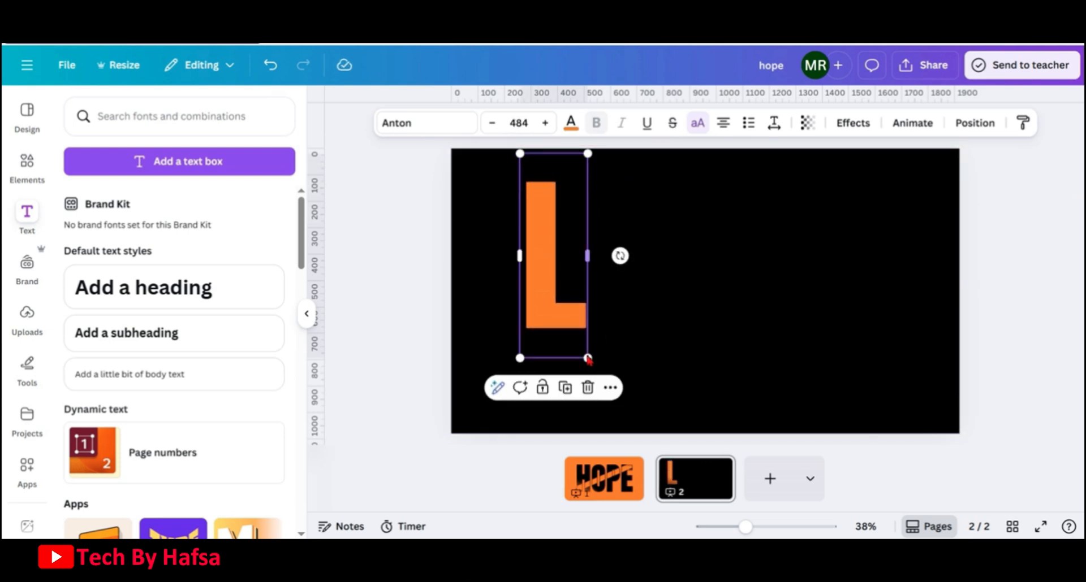
{"action": "left_click_drag", "start_coordinate": [588, 358], "coordinate": [602, 397]}
{"action": "left_click_drag", "start_coordinate": [555, 303], "coordinate": [569, 310]}
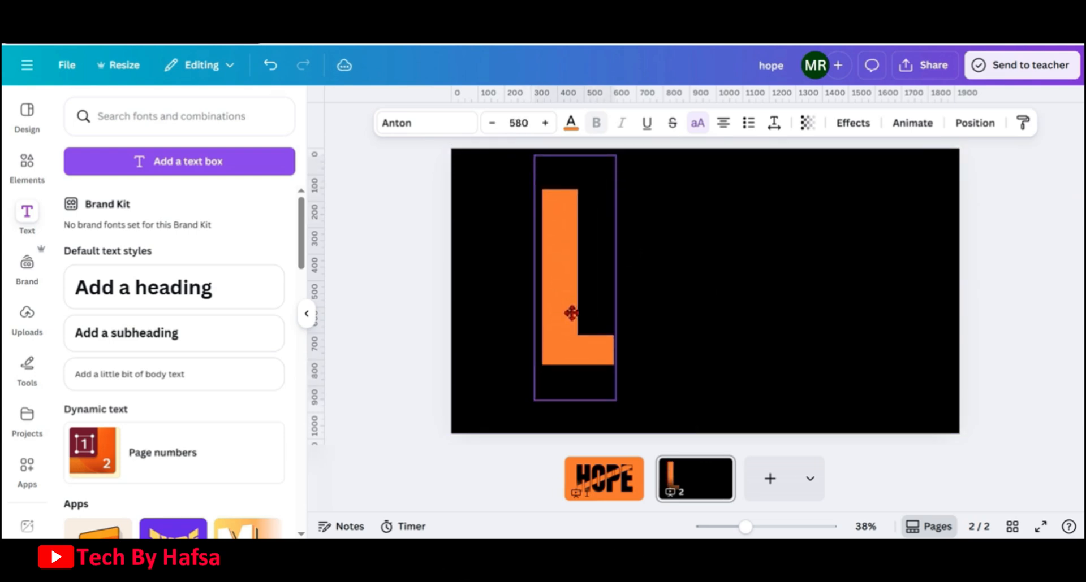
{"action": "left_click", "coordinate": [659, 327]}
Step: Duplicate the L, place the copy directly to its right, and change the copy's text to I
{"action": "left_click", "coordinate": [563, 307]}
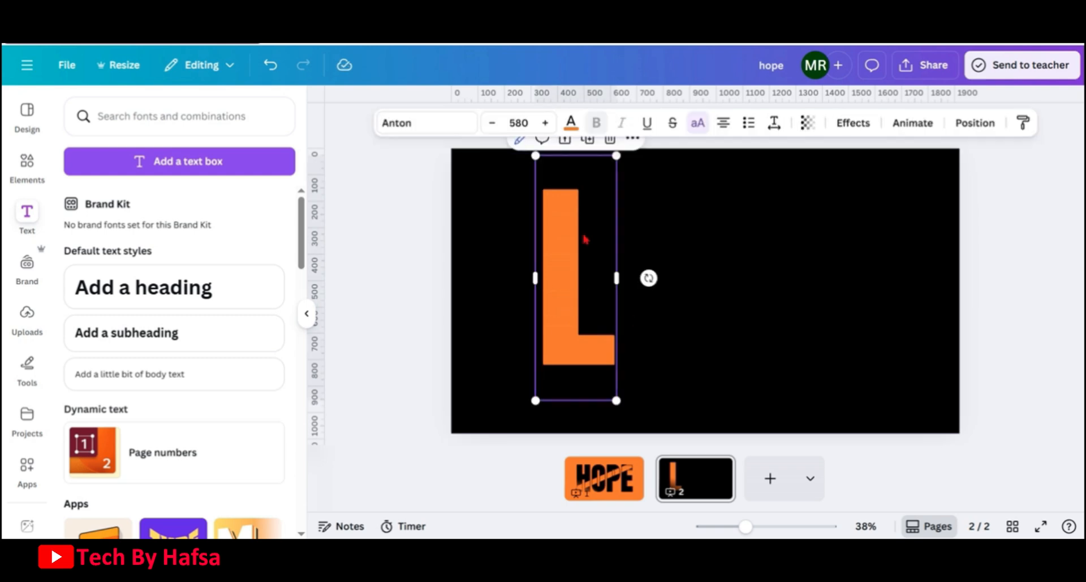
{"action": "left_click", "coordinate": [587, 142]}
{"action": "left_click_drag", "start_coordinate": [581, 281], "coordinate": [642, 266]}
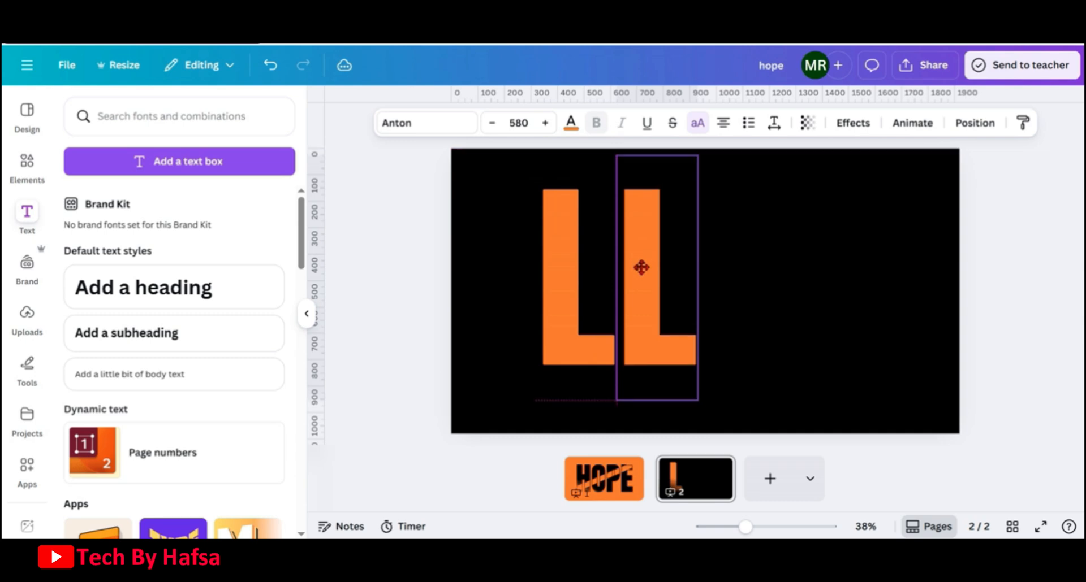
{"action": "double_click", "coordinate": [643, 267]}
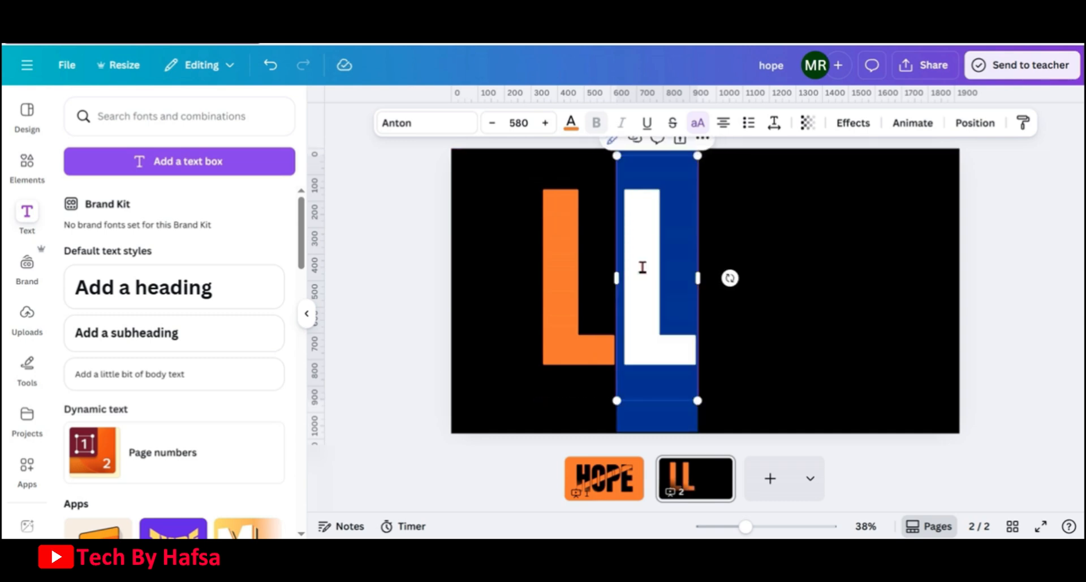
{"action": "type", "text": "I"}
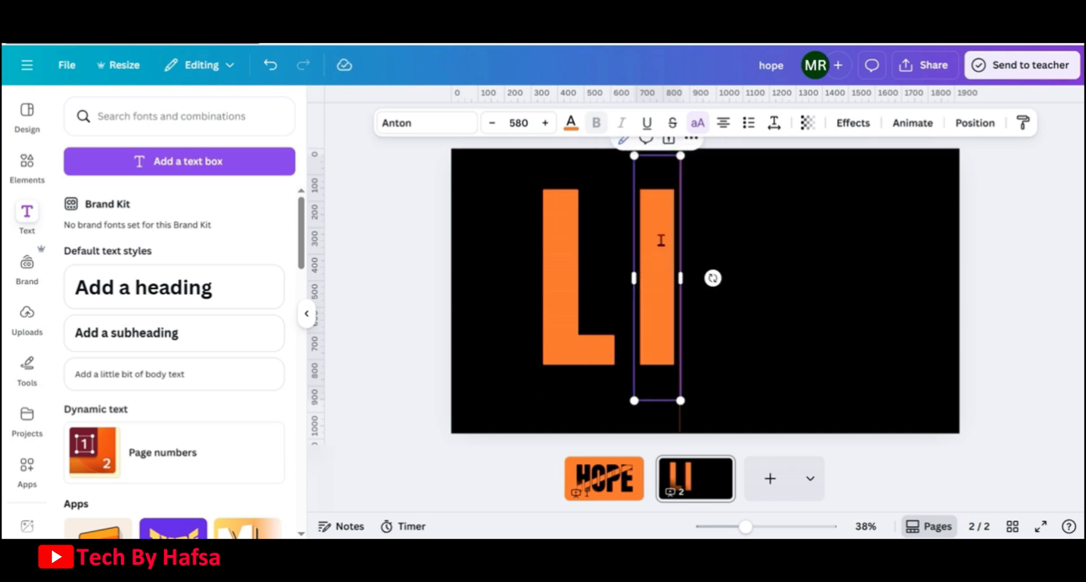
{"action": "left_click", "coordinate": [713, 260]}
Step: Duplicate the I, change the copy's text to F, and place it directly to the right of the I
{"action": "left_click", "coordinate": [665, 264]}
{"action": "left_click", "coordinate": [674, 148]}
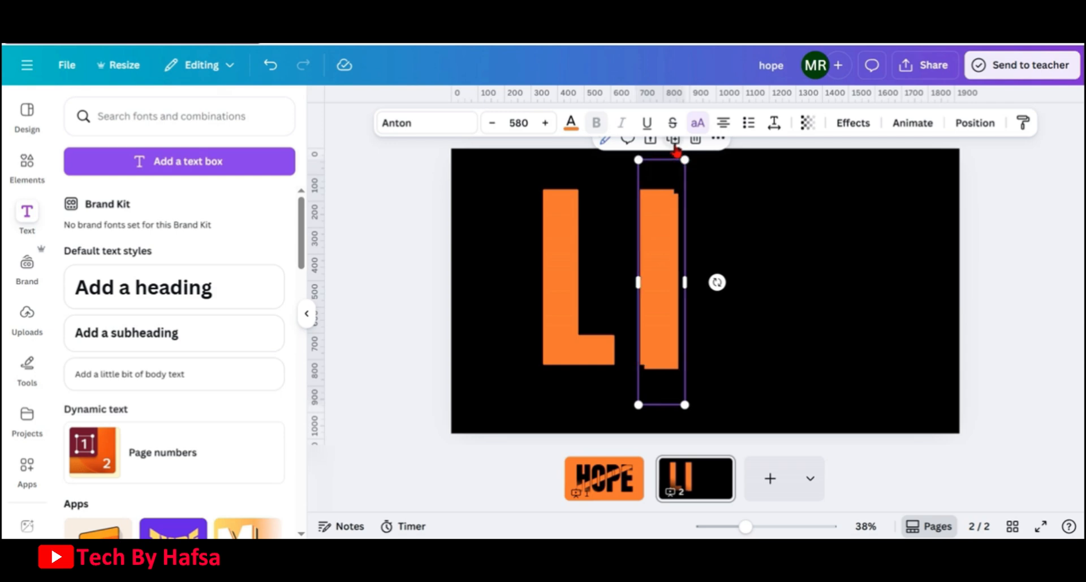
{"action": "left_click_drag", "start_coordinate": [671, 248], "coordinate": [708, 237]}
{"action": "double_click", "coordinate": [708, 238]}
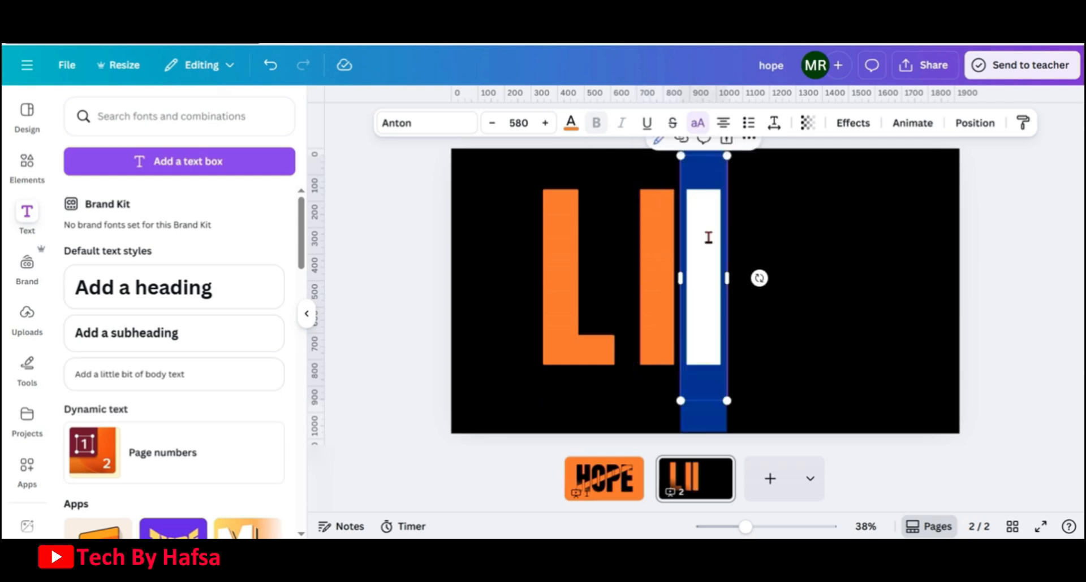
{"action": "type", "text": "F"}
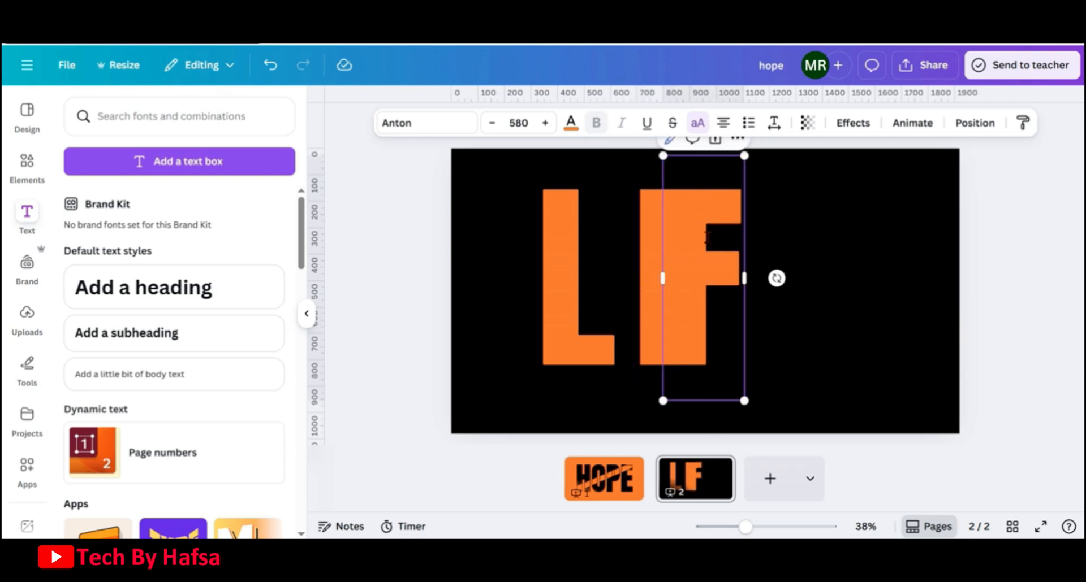
{"action": "left_click", "coordinate": [758, 243]}
{"action": "left_click_drag", "start_coordinate": [704, 267], "coordinate": [718, 268]}
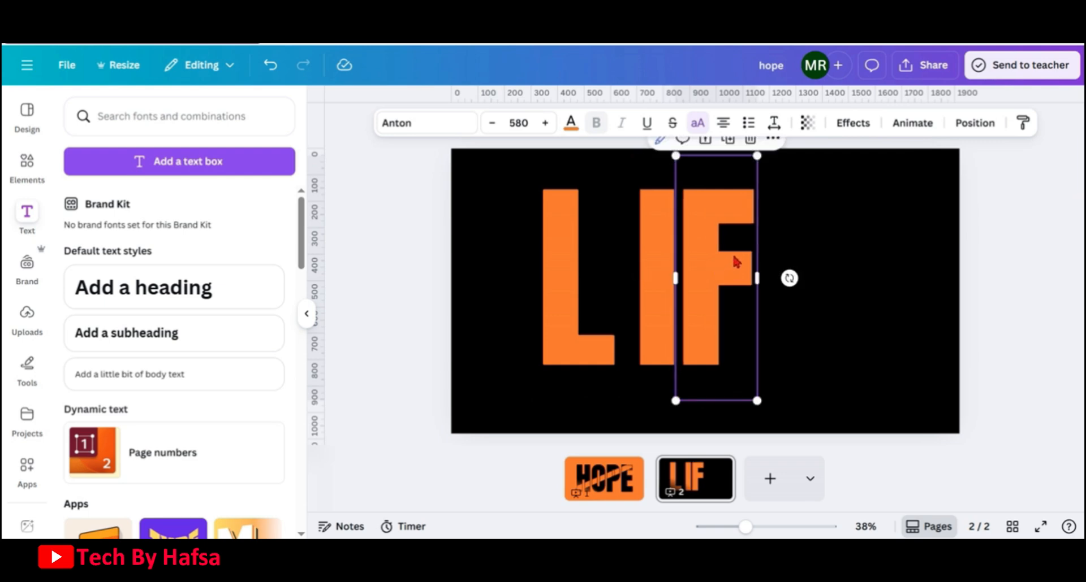
Step: Duplicate the F, place the copy directly to its right, and change the copy's text to E
{"action": "left_click", "coordinate": [727, 139]}
{"action": "left_click_drag", "start_coordinate": [718, 238], "coordinate": [788, 233]}
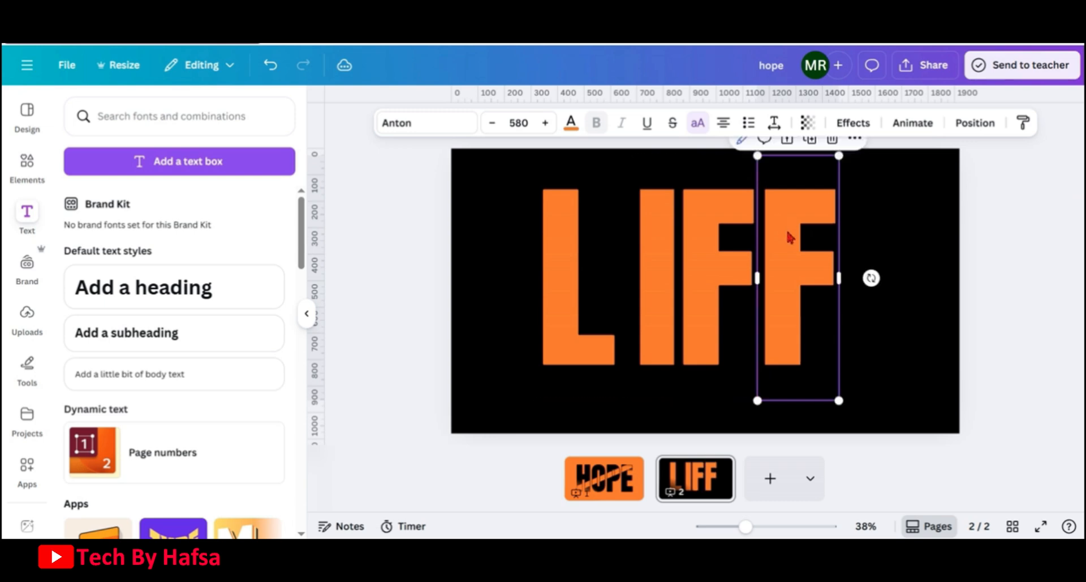
{"action": "double_click", "coordinate": [789, 233]}
{"action": "type", "text": "E"}
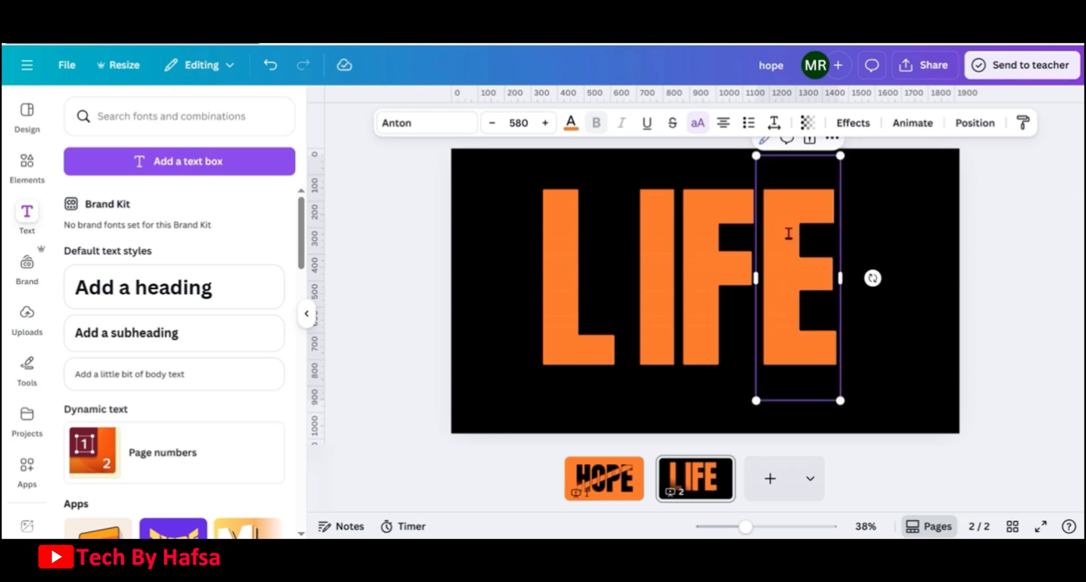
{"action": "left_click", "coordinate": [869, 226]}
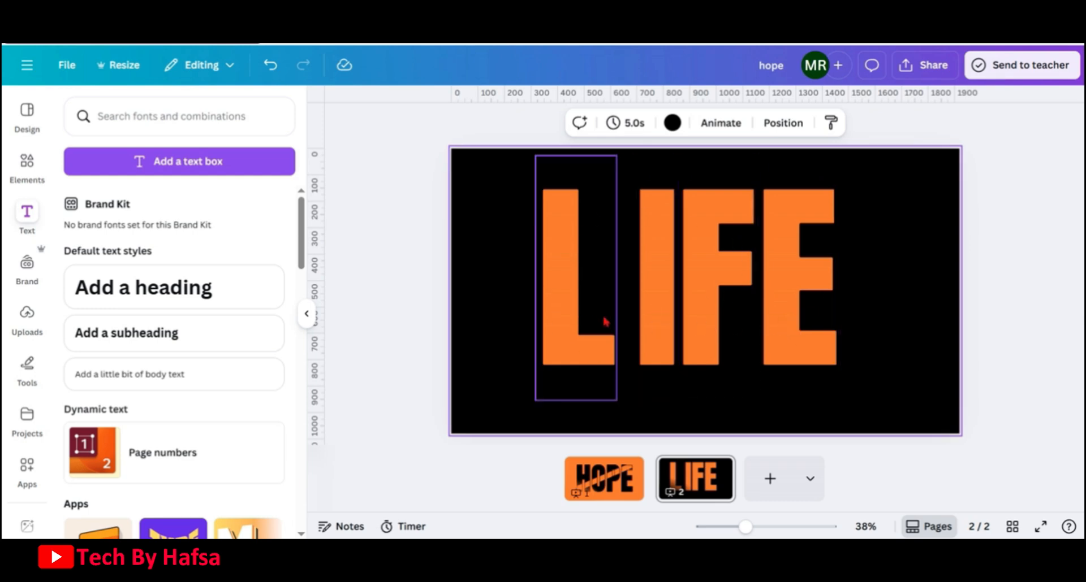
Step: Select the four LIFE letters together and space them evenly horizontally
{"action": "left_click_drag", "start_coordinate": [514, 201], "coordinate": [907, 392]}
{"action": "right_click", "coordinate": [711, 331]}
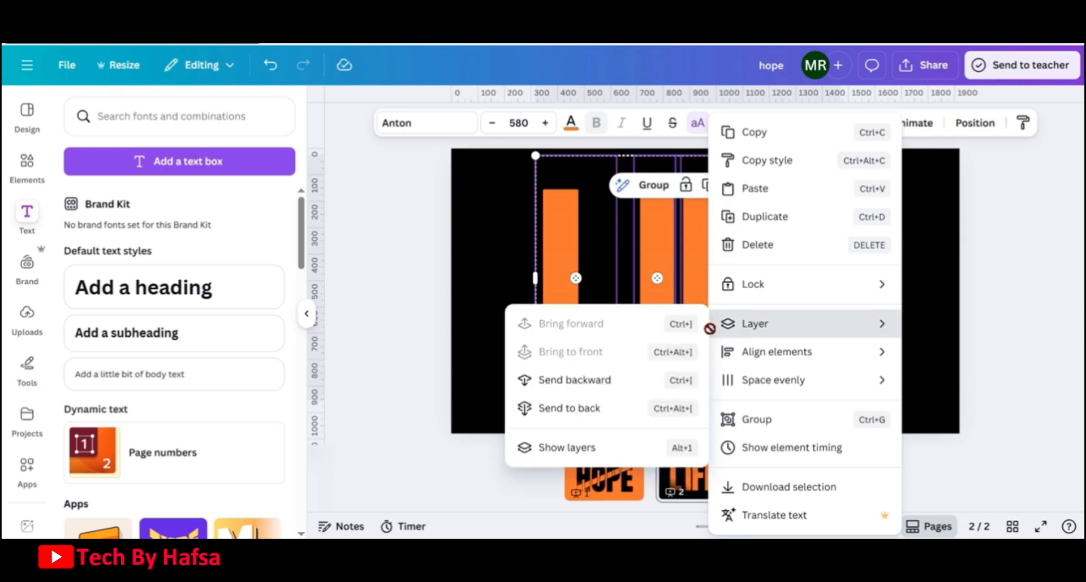
{"action": "mouse_move", "coordinate": [741, 394]}
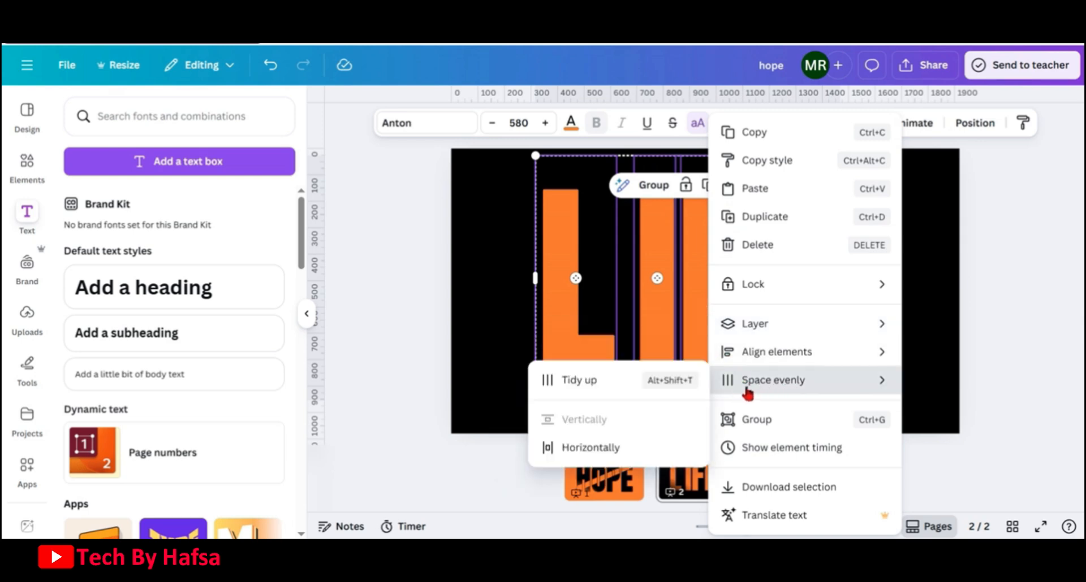
{"action": "left_click", "coordinate": [581, 452]}
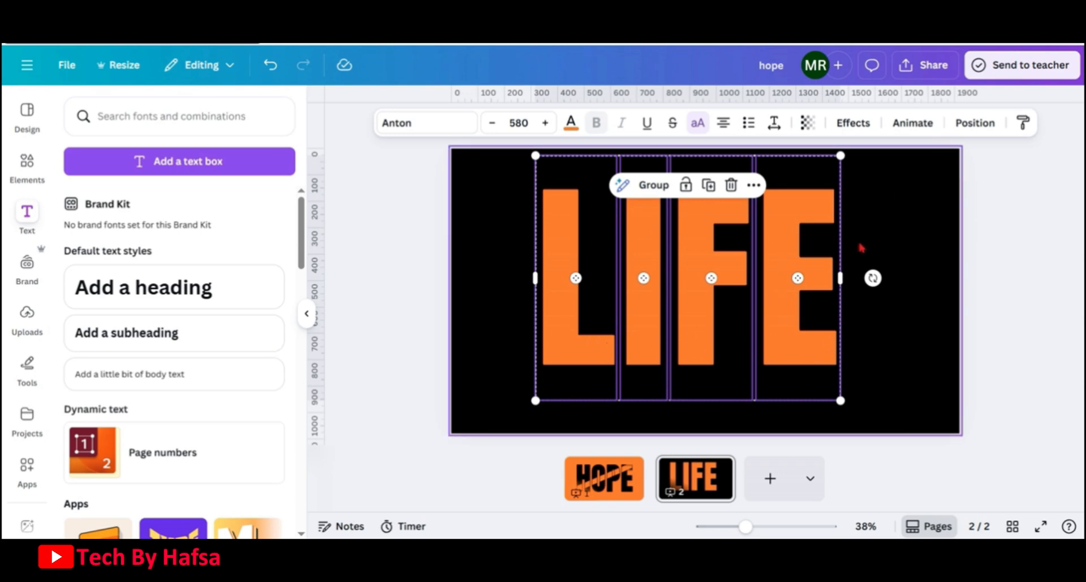
Step: Group the four letters to enlarge them to about size 628 and centre them on the page, finishing with the letters ungrouped
{"action": "left_click", "coordinate": [656, 185]}
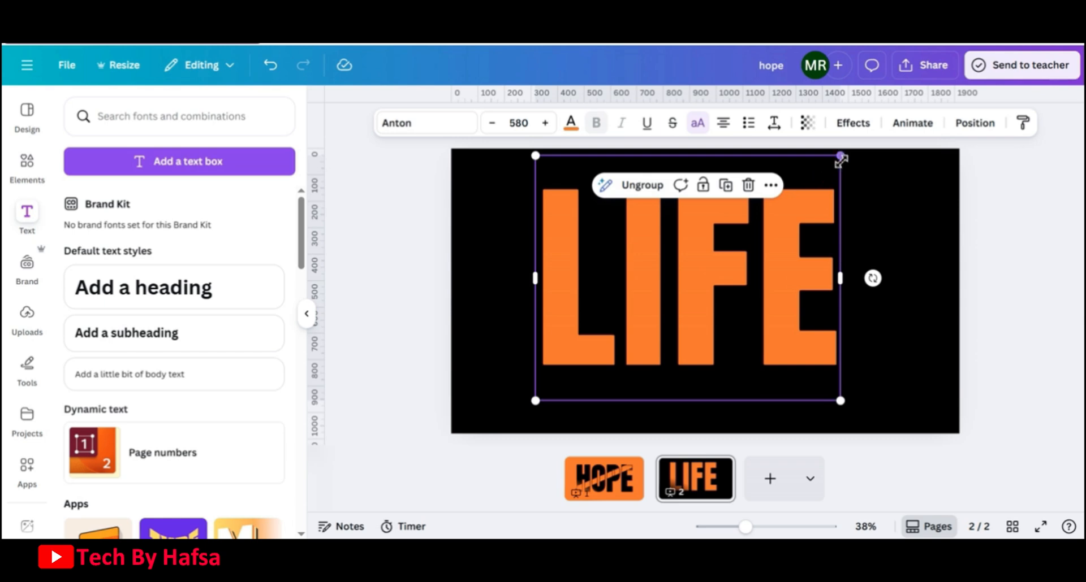
{"action": "left_click_drag", "start_coordinate": [840, 158], "coordinate": [865, 141]}
{"action": "mouse_move", "coordinate": [728, 267]}
{"action": "left_mouse_down"}
{"action": "mouse_move", "coordinate": [712, 274]}
{"action": "mouse_move", "coordinate": [735, 284]}
{"action": "left_mouse_up"}
{"action": "left_click", "coordinate": [932, 234]}
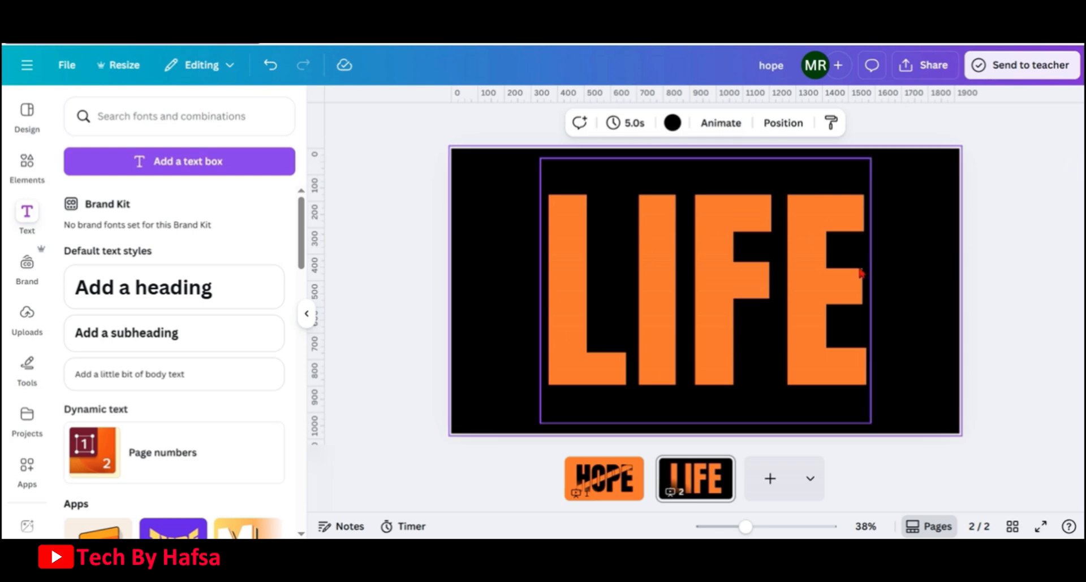
{"action": "left_click", "coordinate": [726, 259]}
{"action": "left_click", "coordinate": [660, 188]}
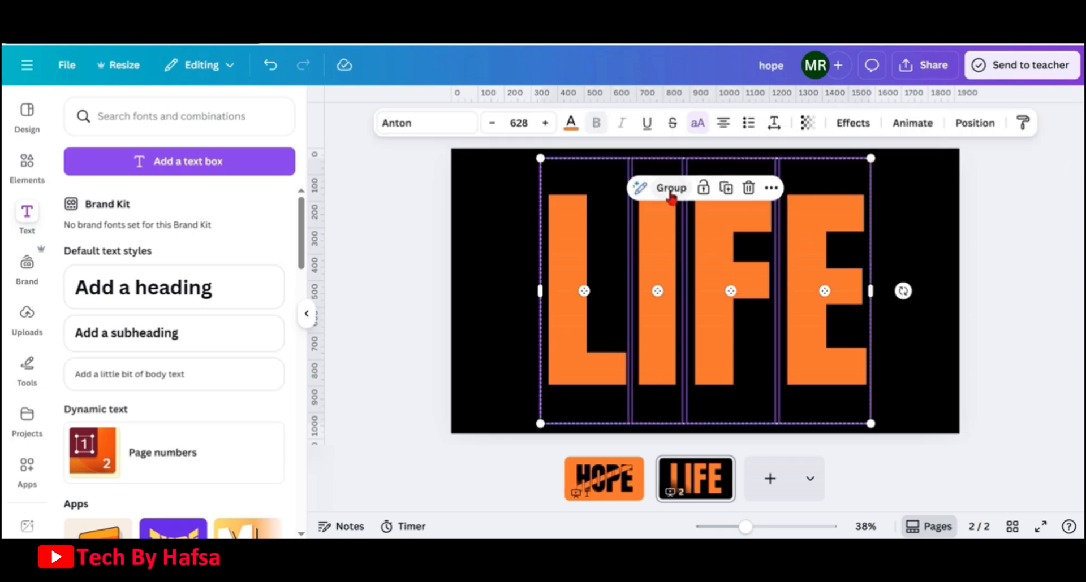
{"action": "left_click", "coordinate": [921, 223]}
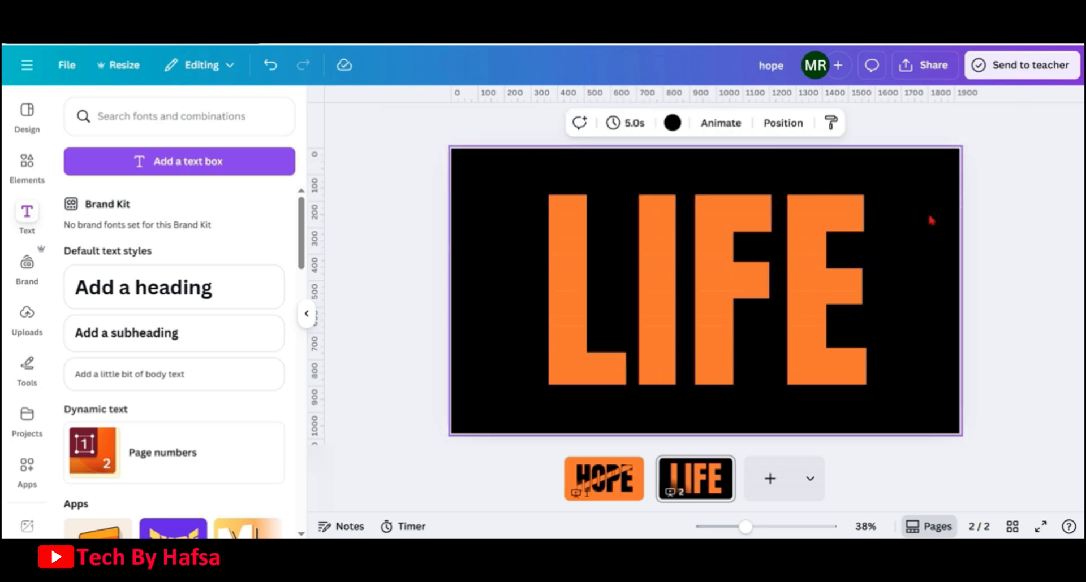
Step: Search the elements for "shadow" and add the thin horizontal shadow graphic to the LIFE page
{"action": "left_click", "coordinate": [27, 164]}
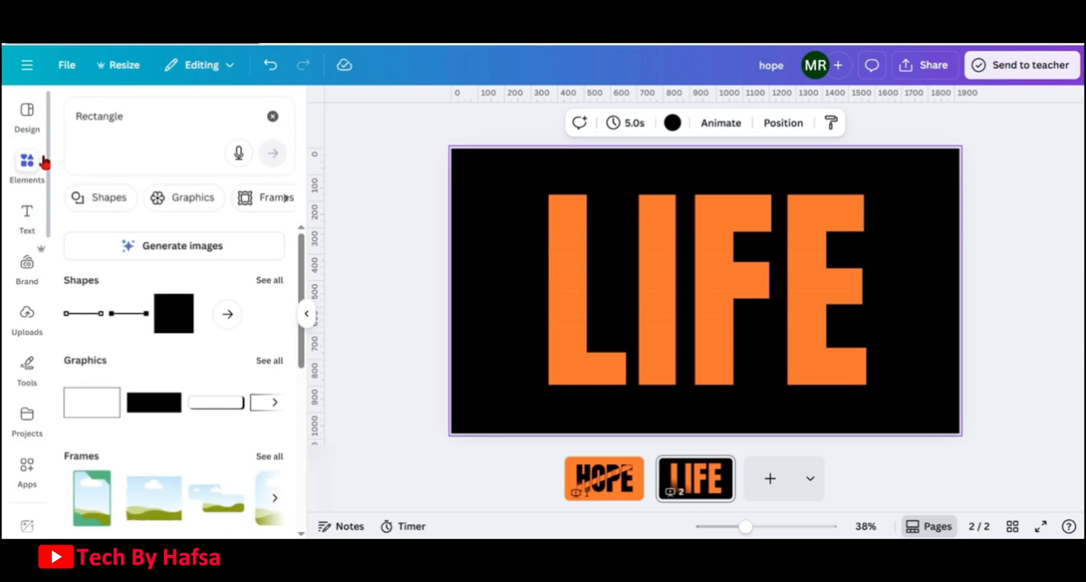
{"action": "left_click", "coordinate": [272, 116]}
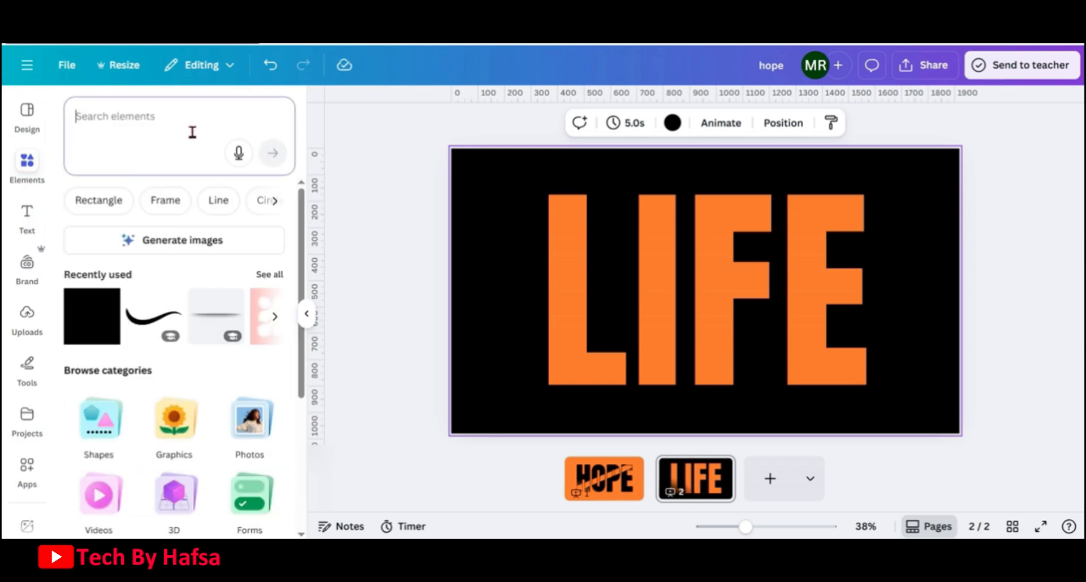
{"action": "type", "text": "shadow"}
{"action": "key", "text": "Return"}
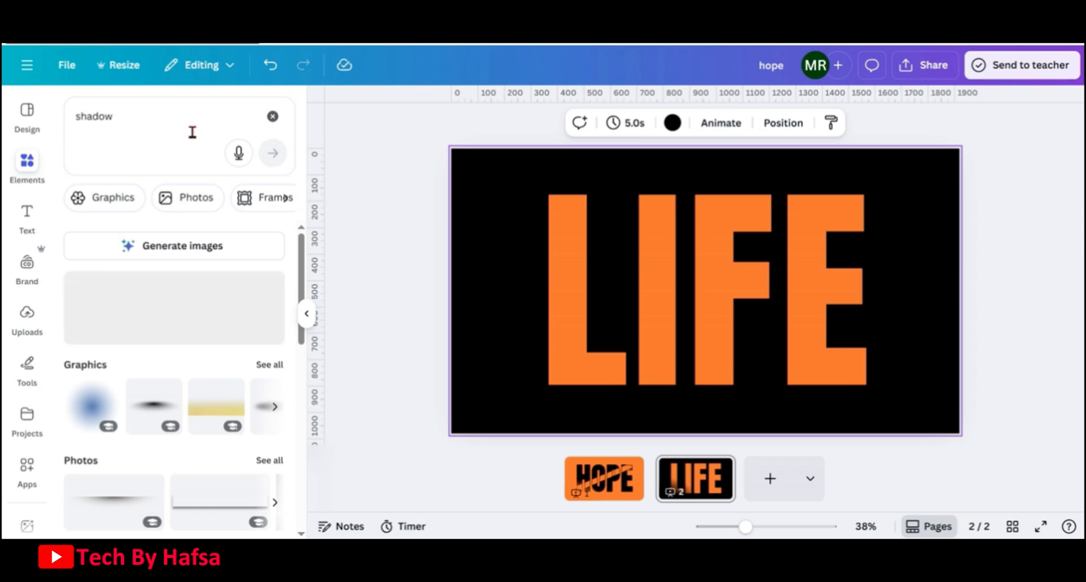
{"action": "left_click", "coordinate": [264, 365]}
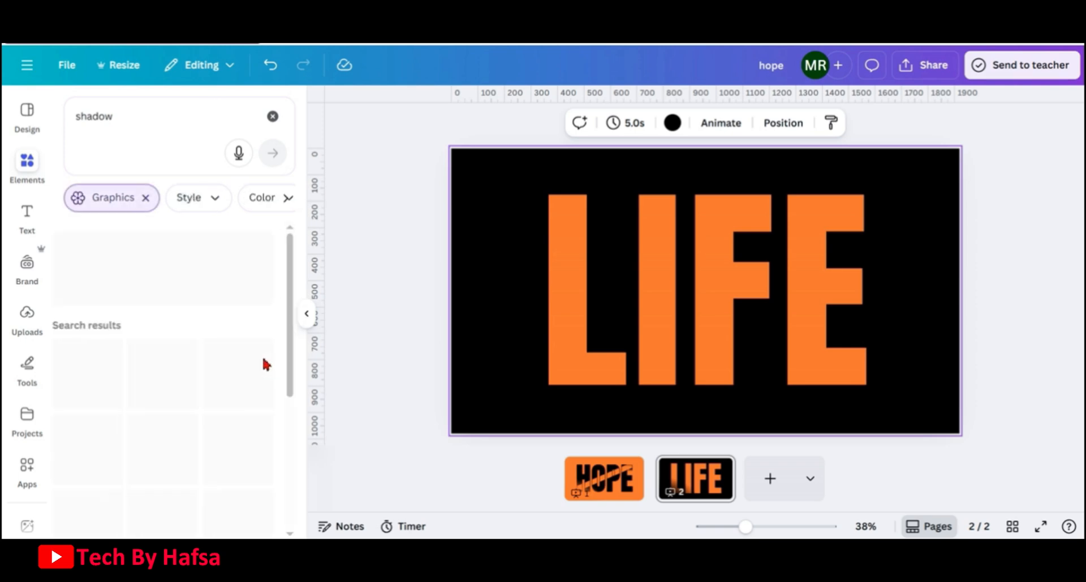
{"action": "scroll", "coordinate": [305, 283], "scroll_direction": "down", "scroll_amount": 2}
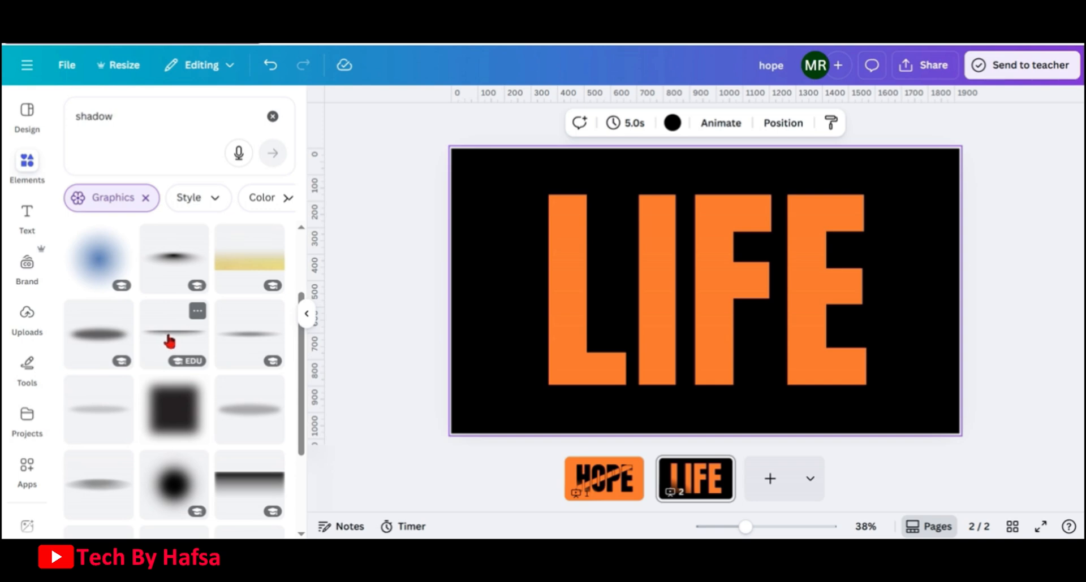
{"action": "left_click", "coordinate": [169, 341]}
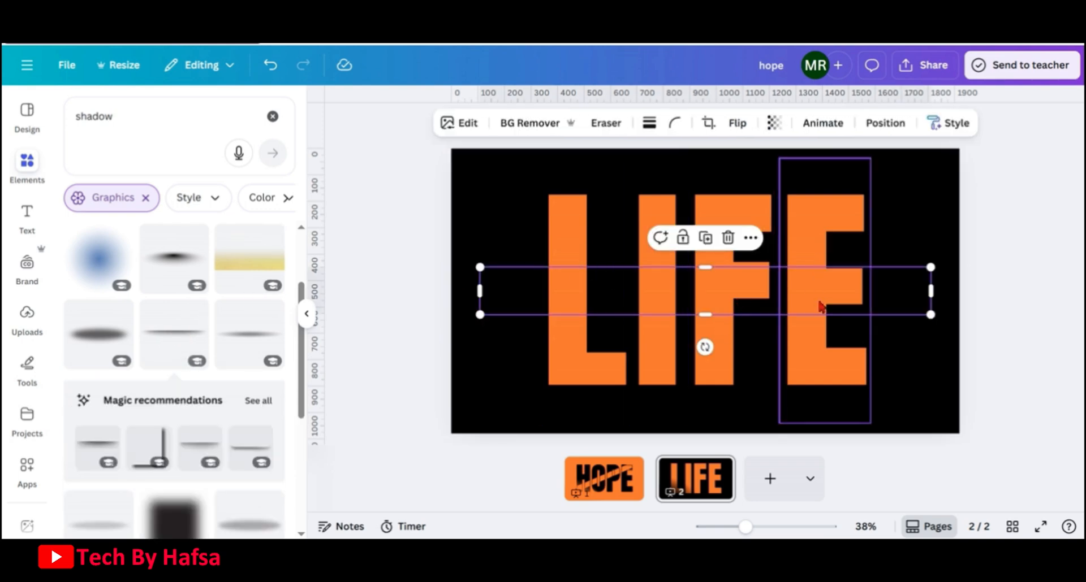
Step: Move the shadow graphic to the front of all letter layers and rotate it to vertical
{"action": "left_click", "coordinate": [878, 126]}
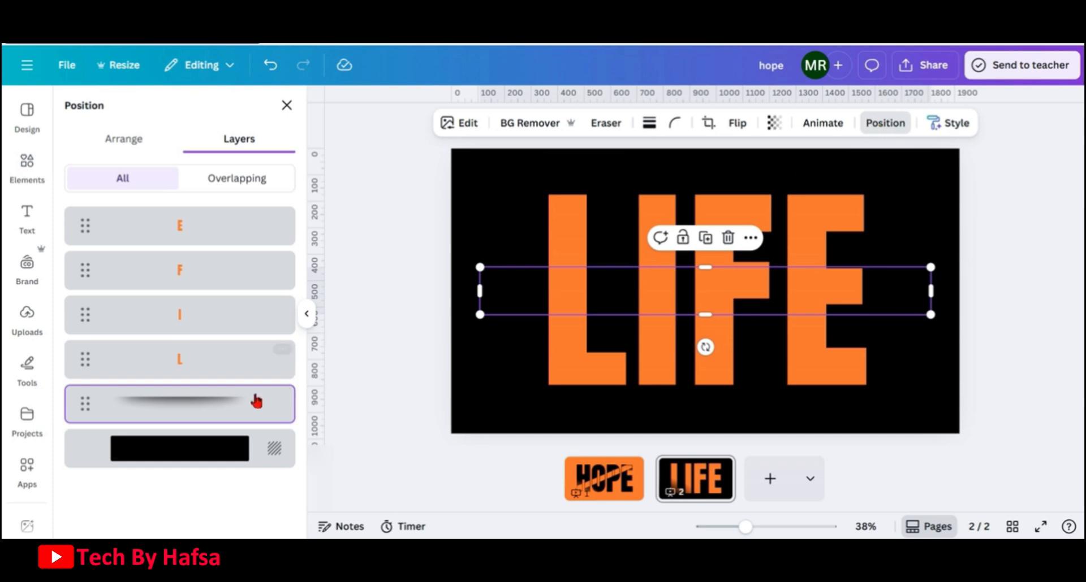
{"action": "left_click_drag", "start_coordinate": [206, 412], "coordinate": [194, 231]}
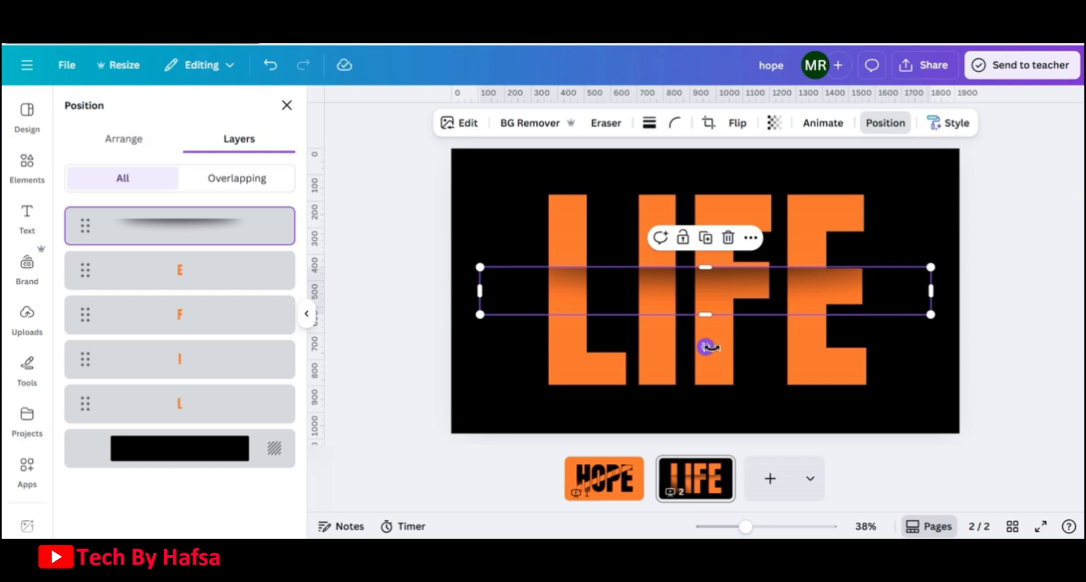
{"action": "left_click_drag", "start_coordinate": [707, 346], "coordinate": [751, 294]}
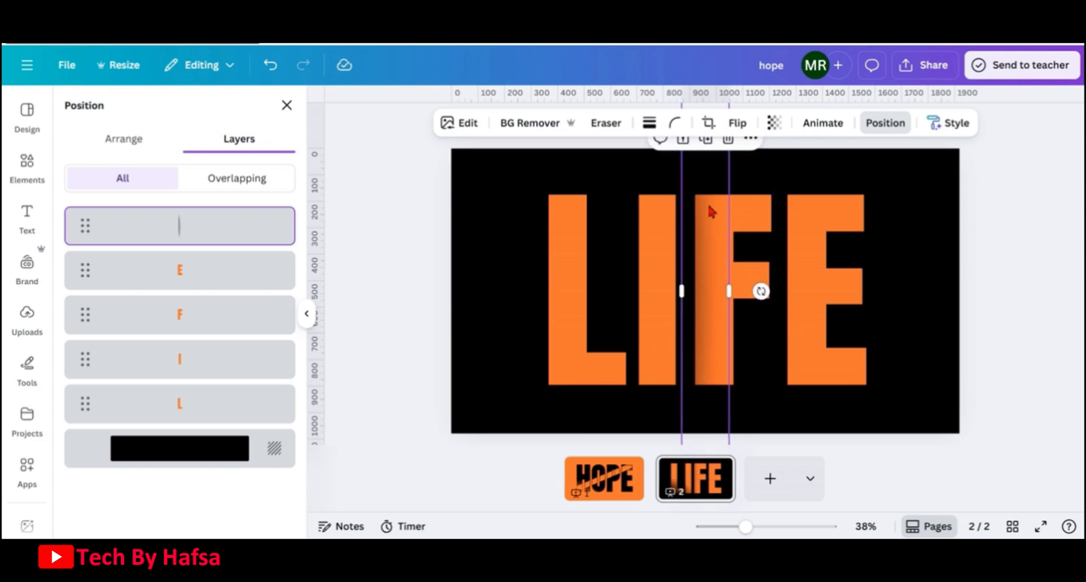
Step: Shrink the vertical shadow to the height of the letters and align it with the left edge of the I
{"action": "left_click_drag", "start_coordinate": [711, 187], "coordinate": [722, 281]}
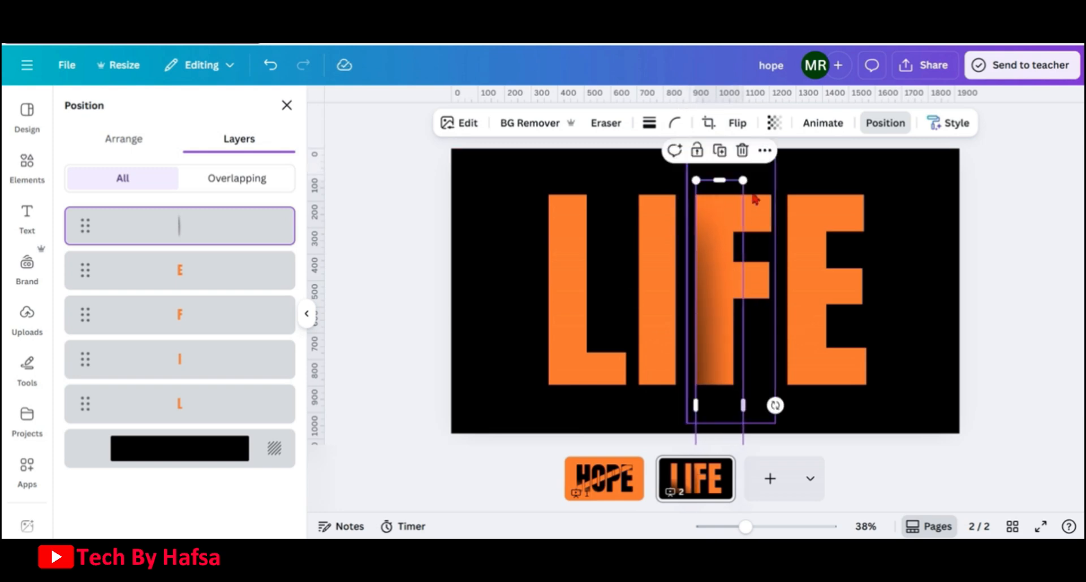
{"action": "left_click_drag", "start_coordinate": [741, 180], "coordinate": [649, 211]}
{"action": "left_click", "coordinate": [991, 339]}
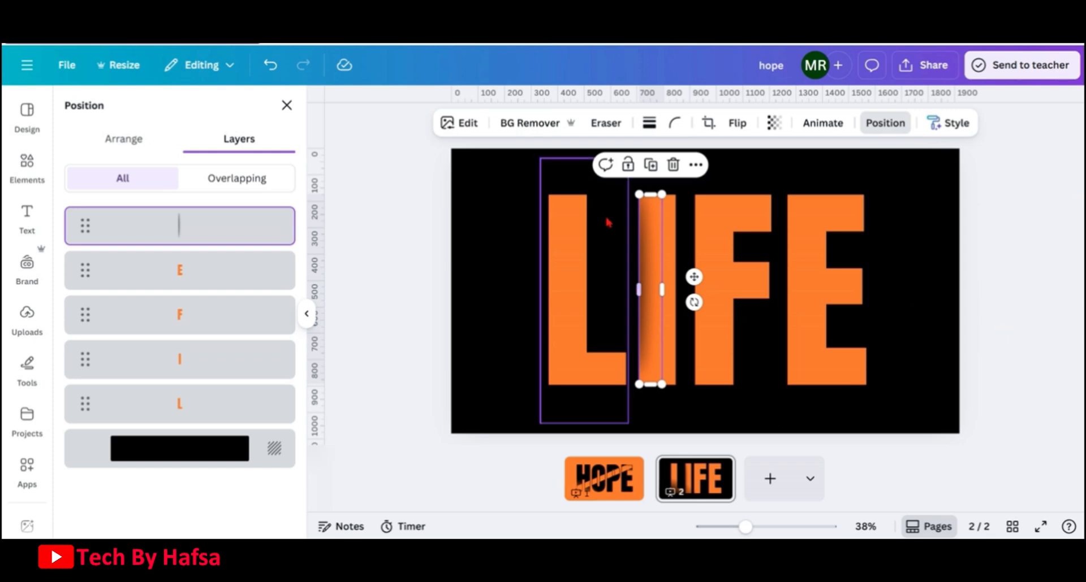
Step: Duplicate the shadow on the I, place the copy exactly over the original, and group the two shadows
{"action": "left_click", "coordinate": [654, 169]}
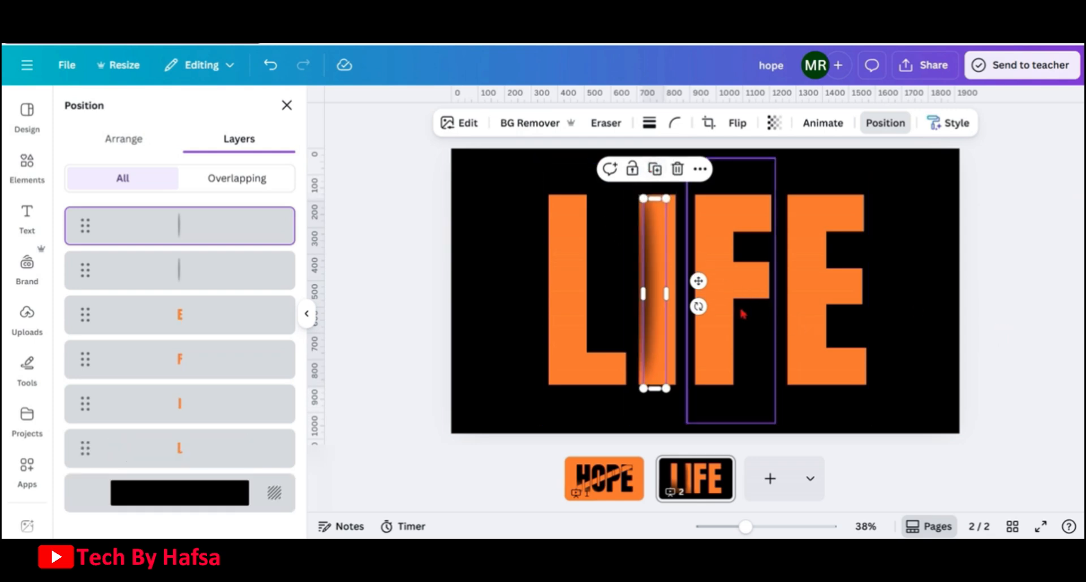
{"action": "left_click_drag", "start_coordinate": [699, 281], "coordinate": [698, 278]}
{"action": "left_click", "coordinate": [729, 403]}
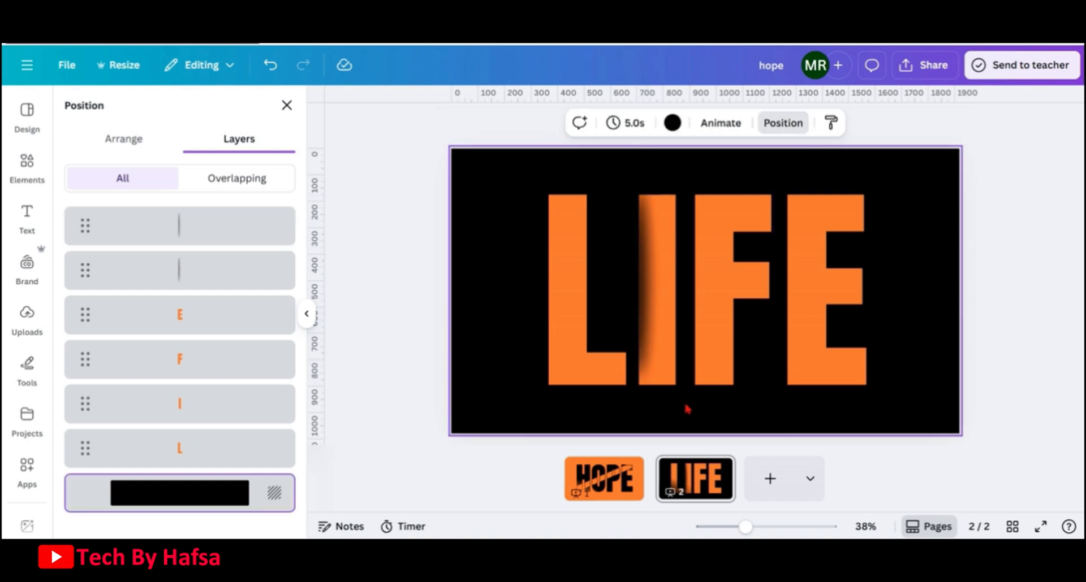
{"action": "left_click", "coordinate": [257, 239]}
{"action": "left_click", "coordinate": [237, 270], "text": "shift"}
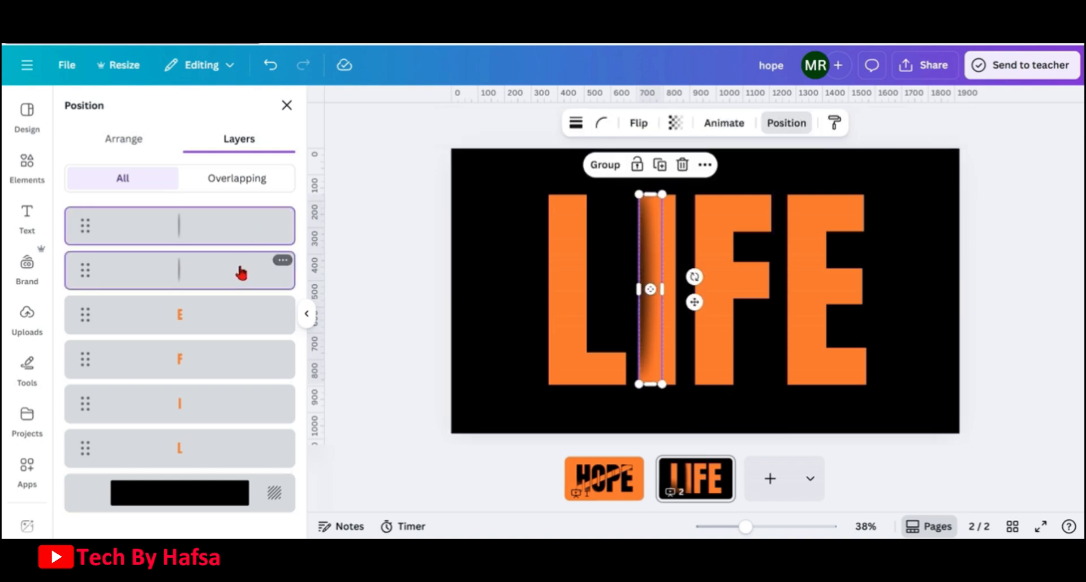
{"action": "left_click", "coordinate": [598, 166]}
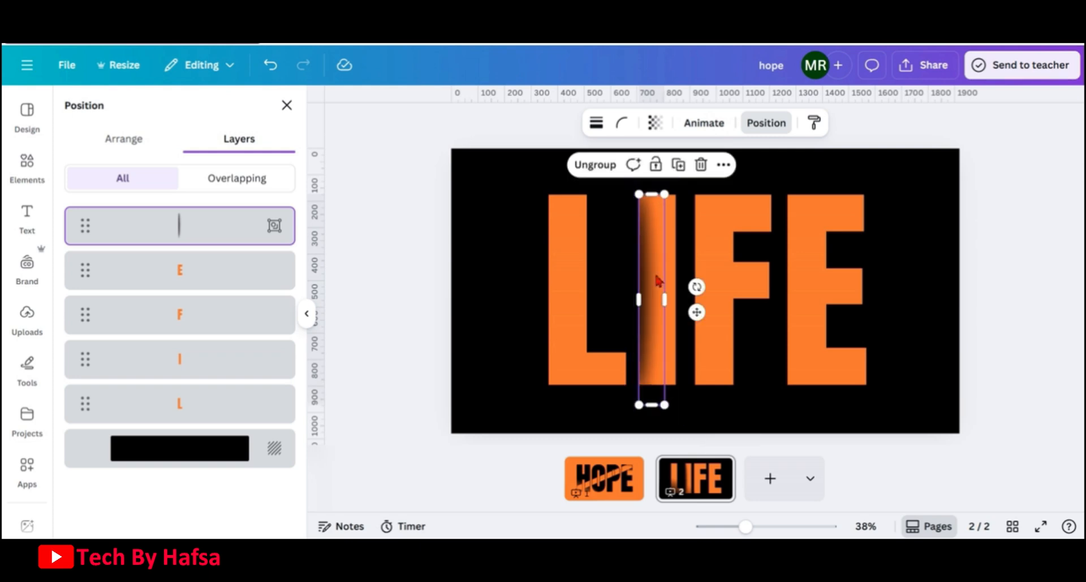
Step: Enlarge the grouped shadow so it extends above and below the I, keeping it along the letter's left edge
{"action": "left_click_drag", "start_coordinate": [638, 195], "coordinate": [622, 181]}
{"action": "left_click_drag", "start_coordinate": [665, 291], "coordinate": [667, 293]}
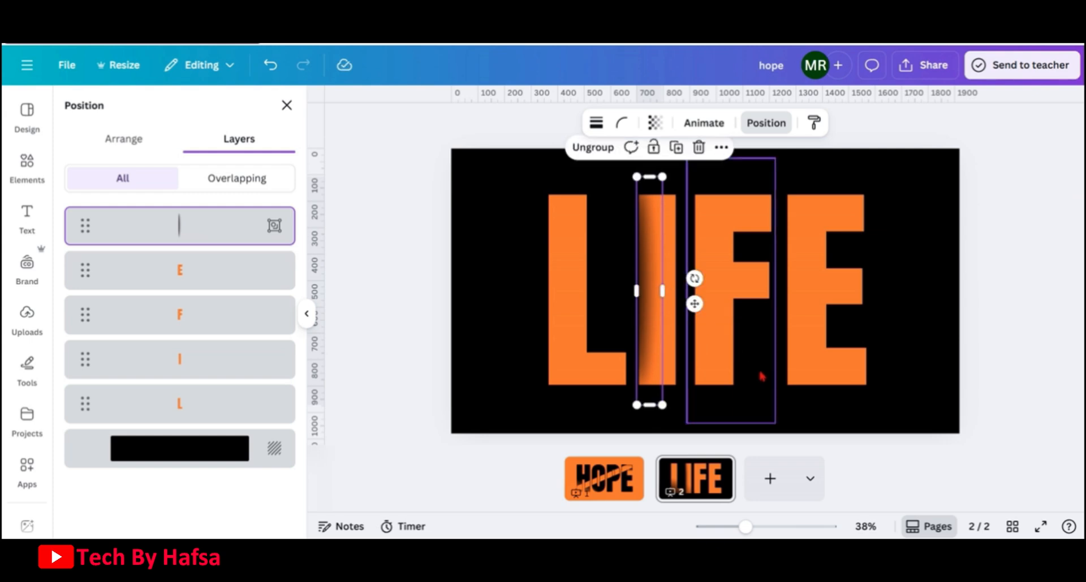
{"action": "left_click", "coordinate": [654, 124]}
{"action": "left_click_drag", "start_coordinate": [637, 181], "coordinate": [625, 182]}
{"action": "left_click", "coordinate": [780, 416]}
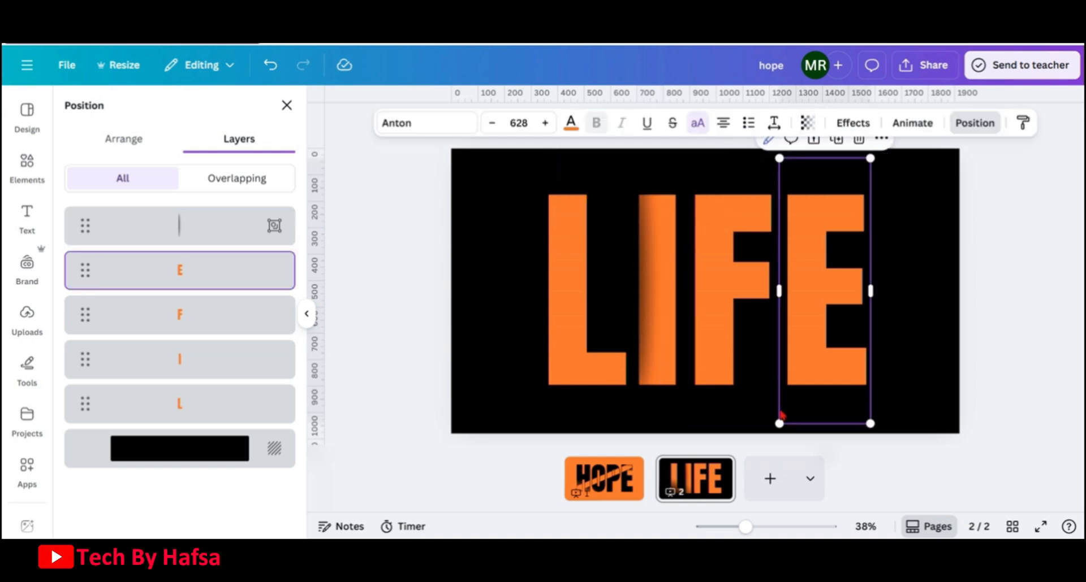
Step: Duplicate the I's grouped shadow and place the copy along the left edge of the F
{"action": "left_click", "coordinate": [657, 263]}
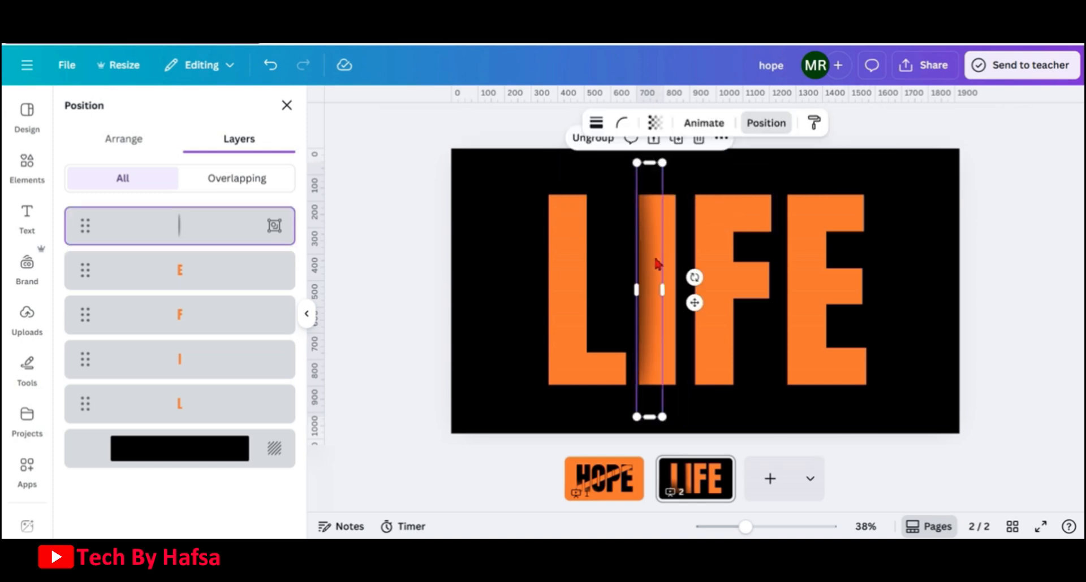
{"action": "left_click", "coordinate": [676, 139]}
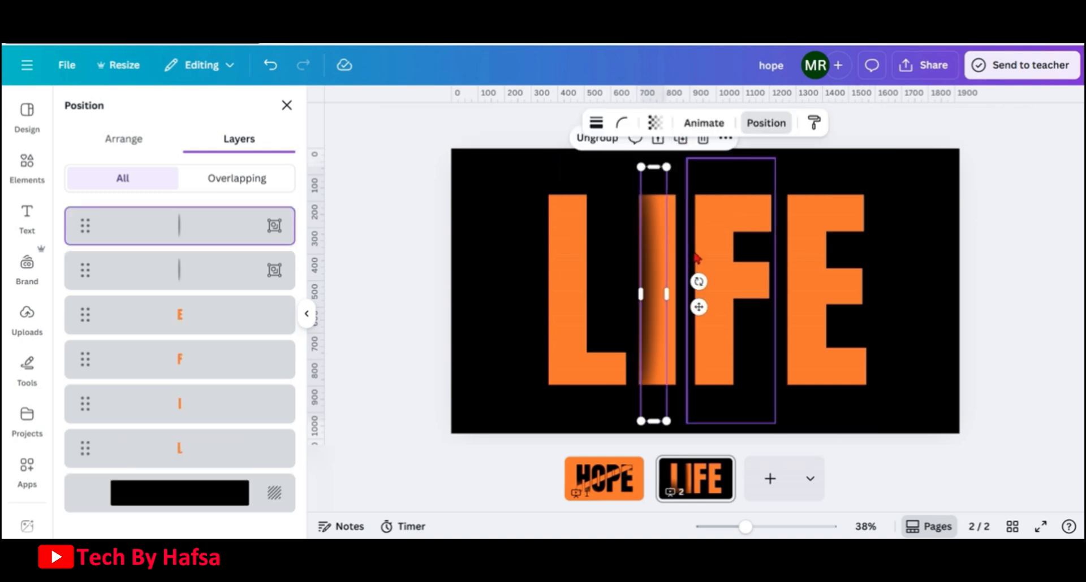
{"action": "left_click_drag", "start_coordinate": [699, 310], "coordinate": [751, 309]}
{"action": "left_click", "coordinate": [722, 280]}
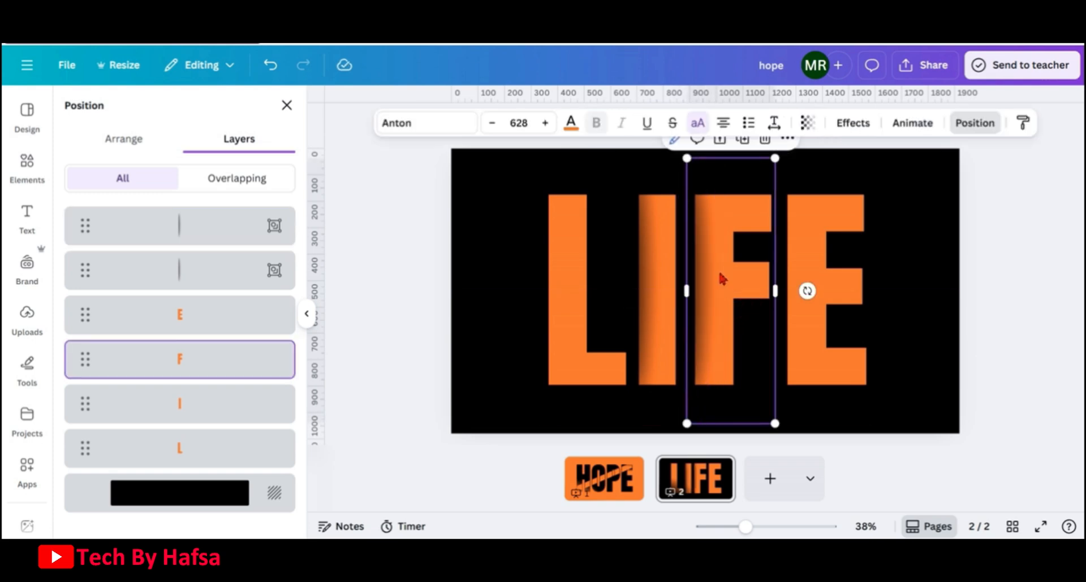
Step: Duplicate the F's grouped shadow and place the copy along the left edge of the E
{"action": "left_click", "coordinate": [708, 284]}
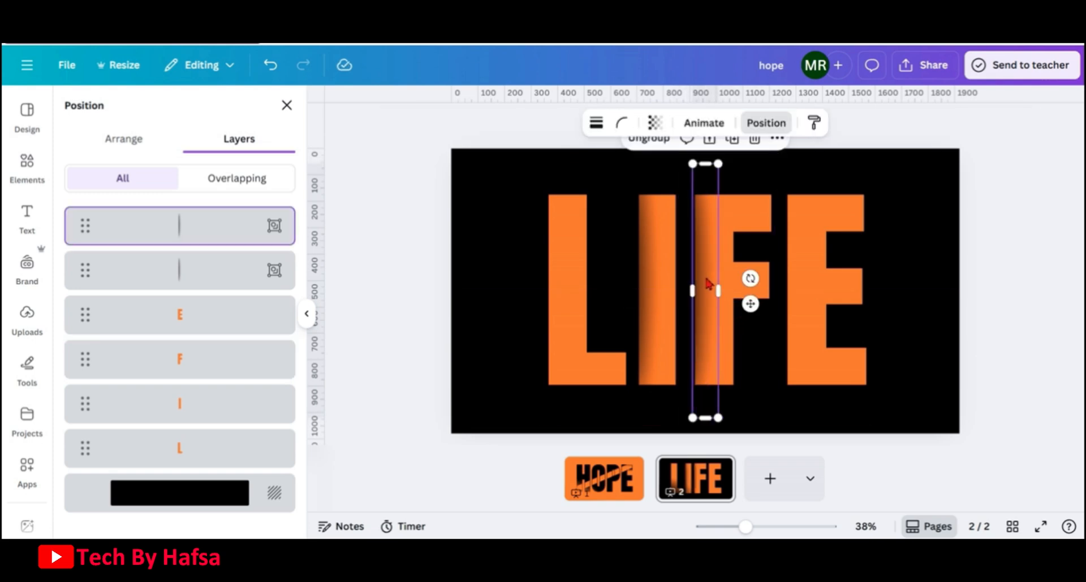
{"action": "left_click", "coordinate": [732, 138]}
{"action": "left_click_drag", "start_coordinate": [751, 305], "coordinate": [844, 319]}
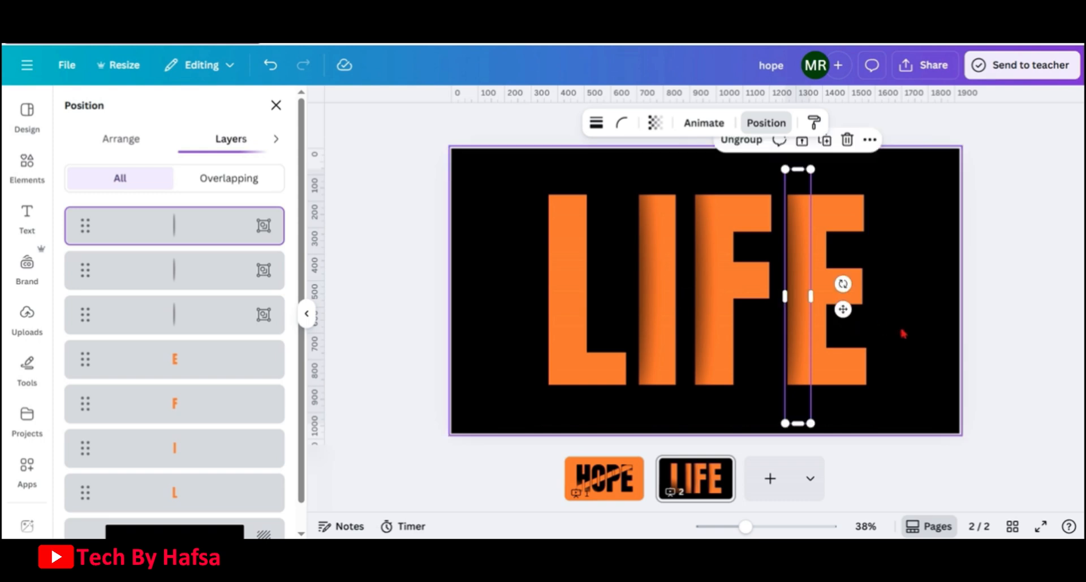
{"action": "left_click", "coordinate": [903, 333]}
Step: Duplicate the I's grouped shadow and place the copy along the left edge of the L
{"action": "left_click", "coordinate": [648, 309]}
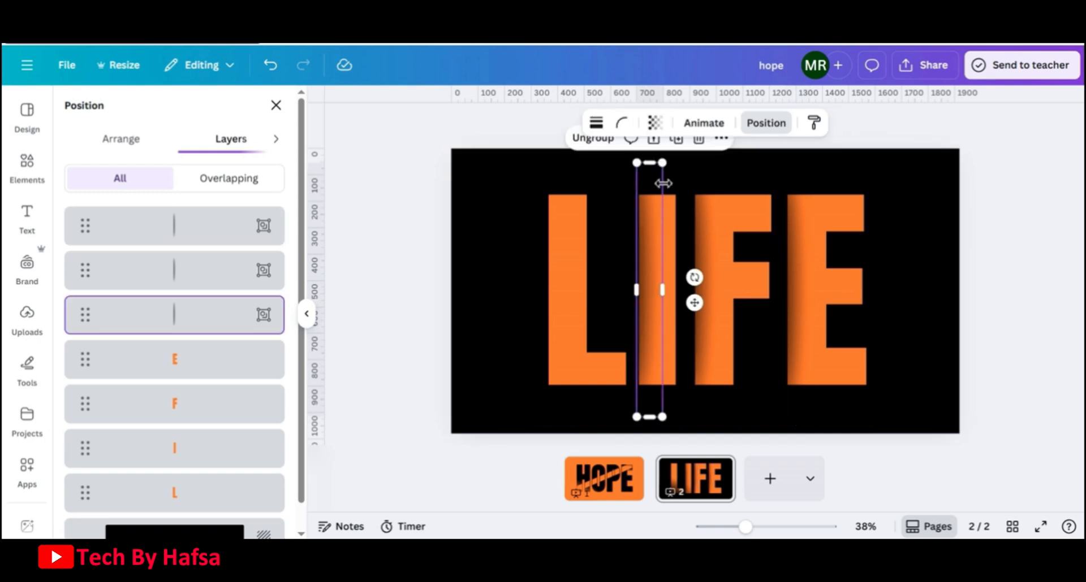
{"action": "left_click", "coordinate": [675, 139]}
{"action": "left_click_drag", "start_coordinate": [695, 303], "coordinate": [603, 304]}
{"action": "left_click", "coordinate": [911, 315]}
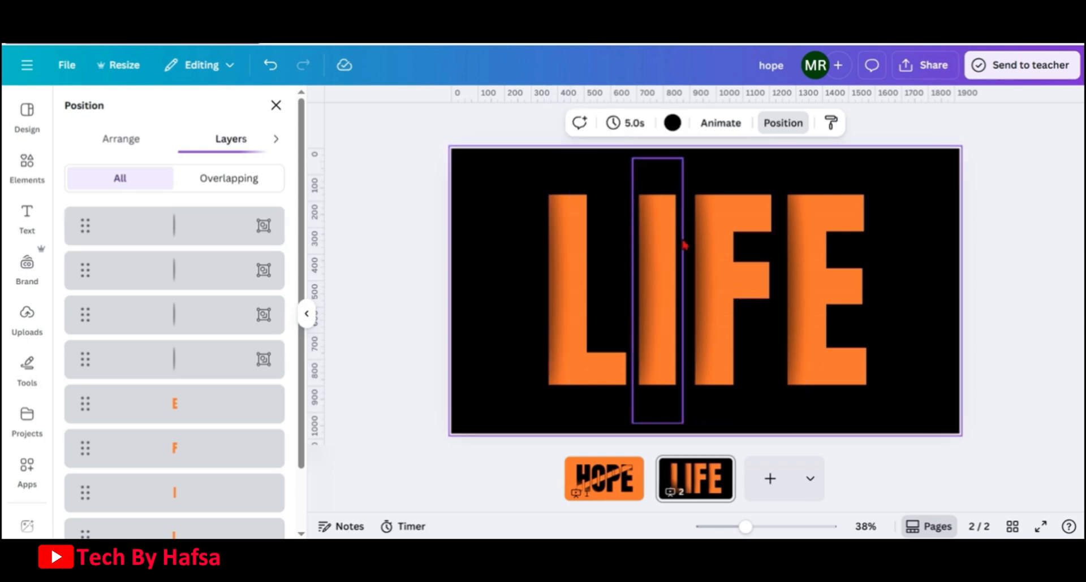
{"action": "left_click", "coordinate": [565, 295]}
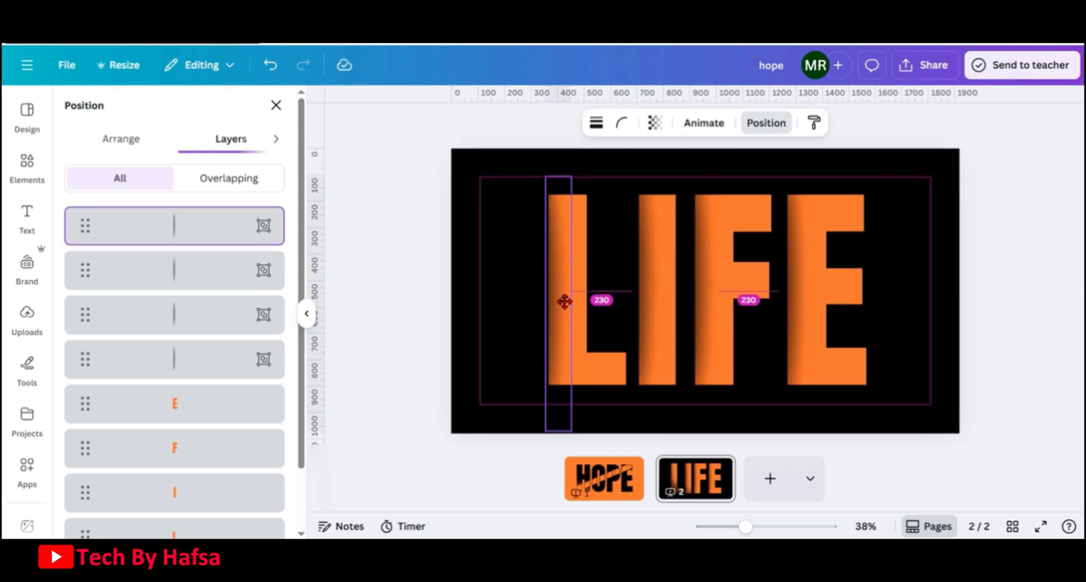
{"action": "left_click_drag", "start_coordinate": [565, 302], "coordinate": [564, 303]}
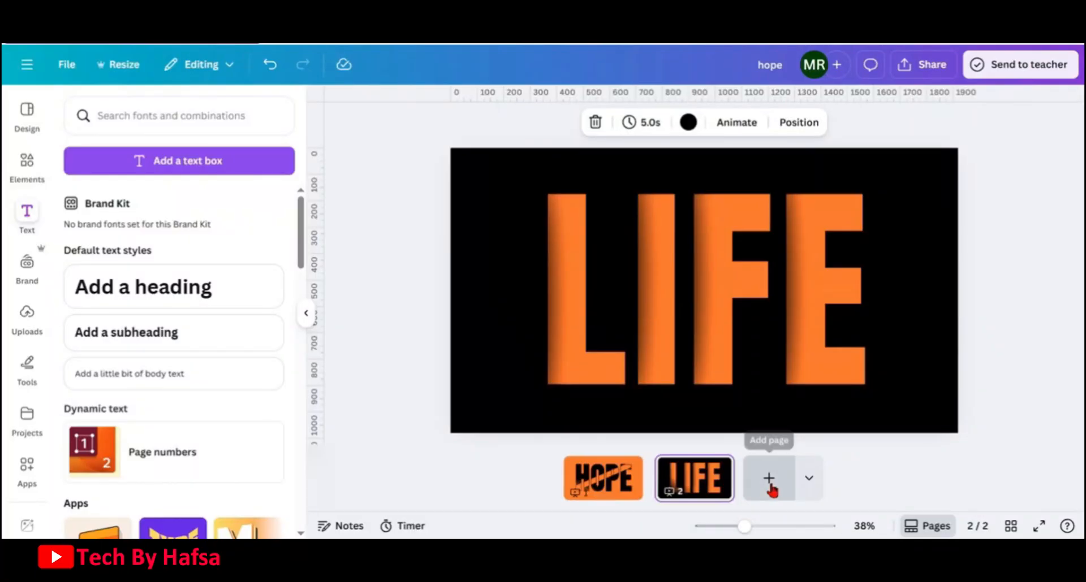
Step: Add a third page and set its background to the orange #ff751f
{"action": "left_click", "coordinate": [771, 479]}
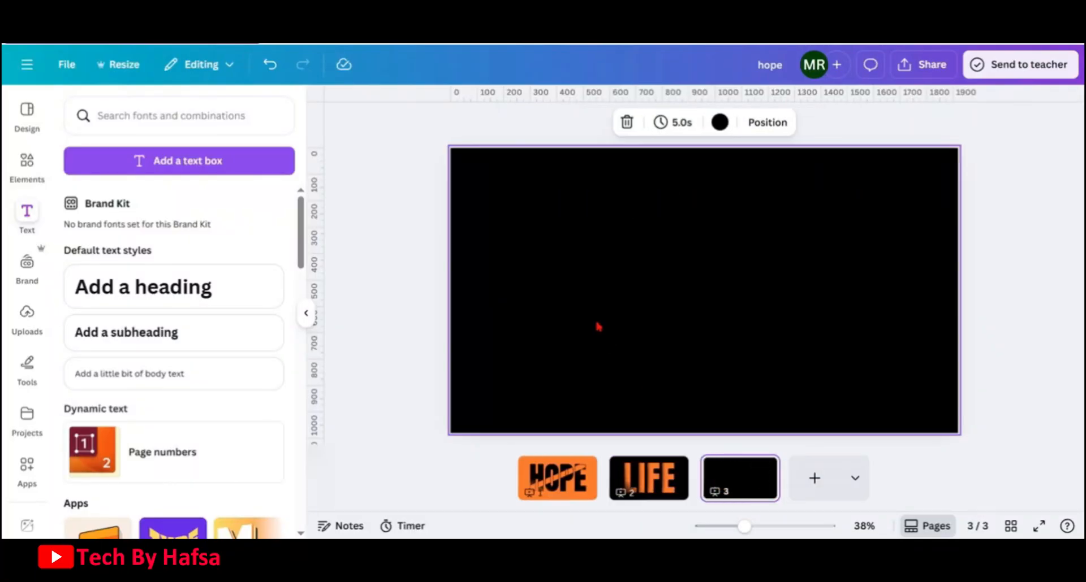
{"action": "left_click", "coordinate": [727, 124]}
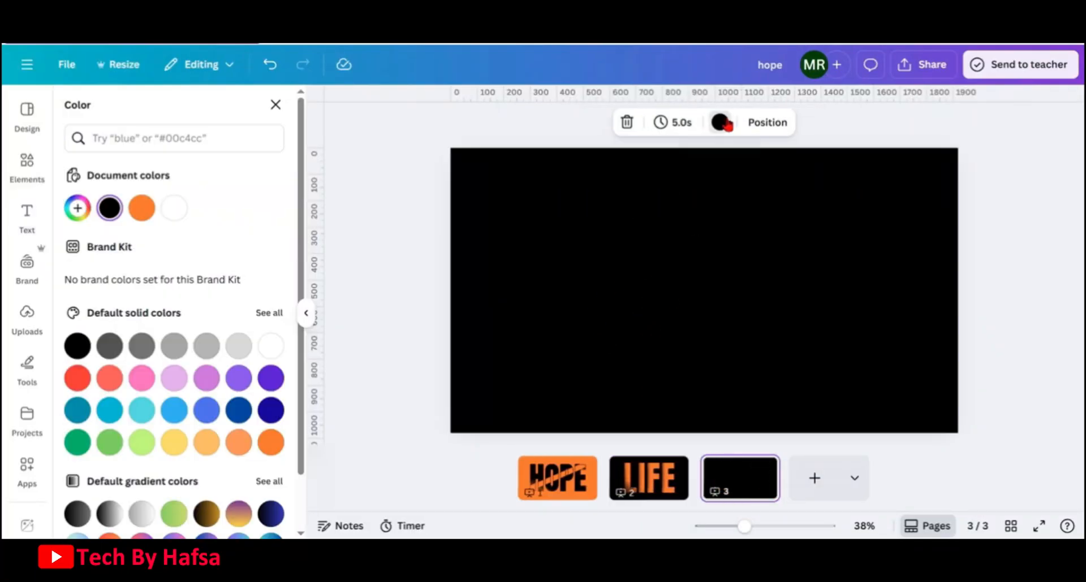
{"action": "left_click", "coordinate": [143, 208]}
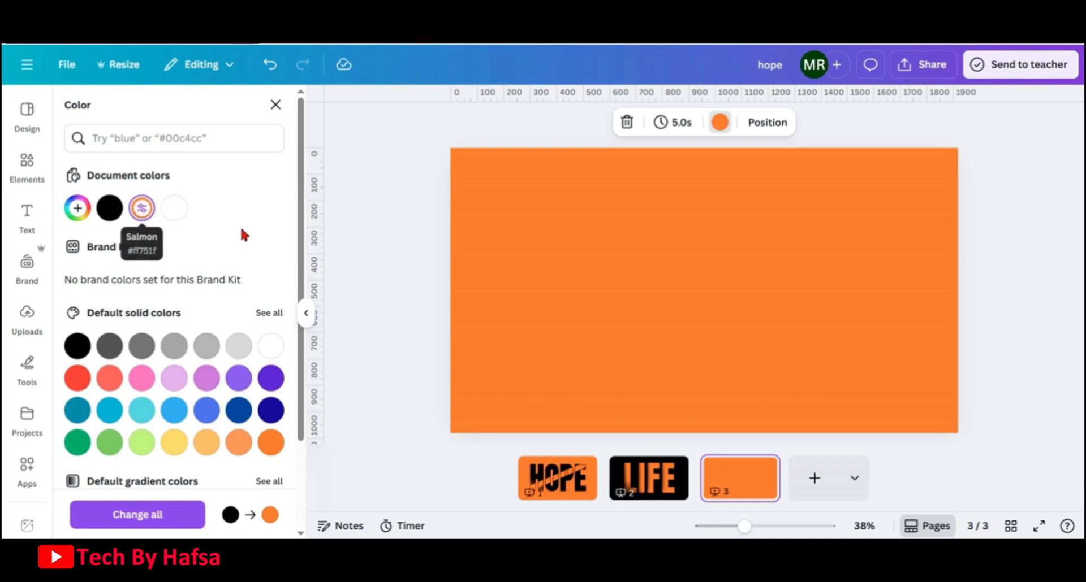
Step: Add a heading reading SUCCESS in uppercase to page 3
{"action": "left_click", "coordinate": [23, 229]}
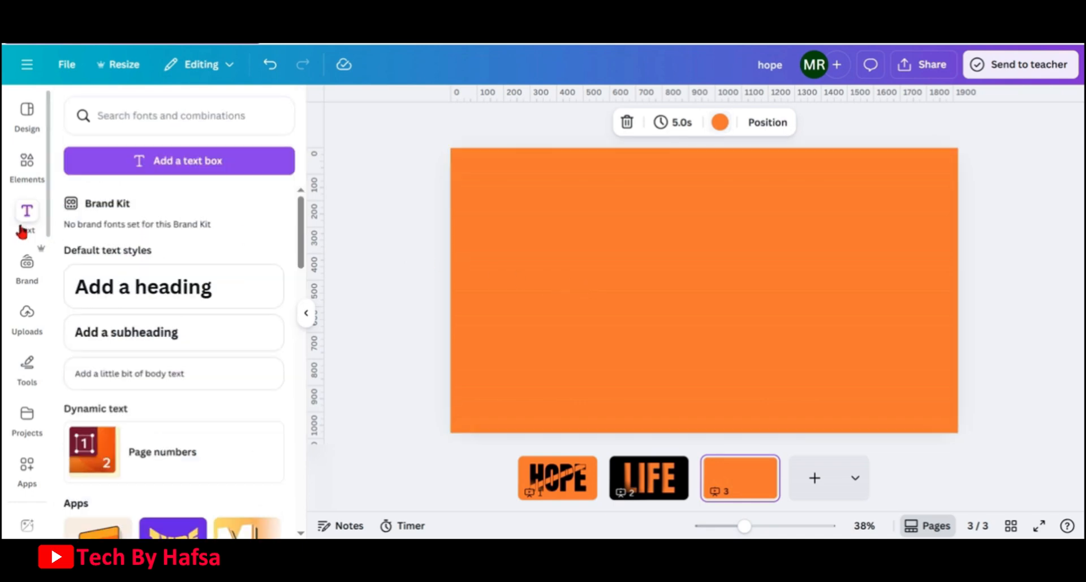
{"action": "left_click", "coordinate": [134, 294]}
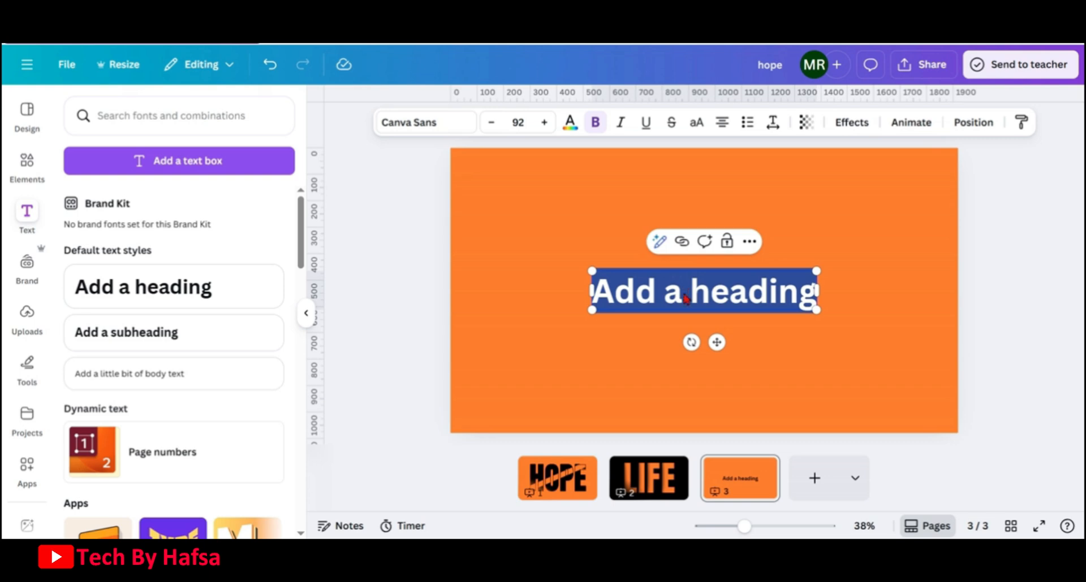
{"action": "type", "text": "success"}
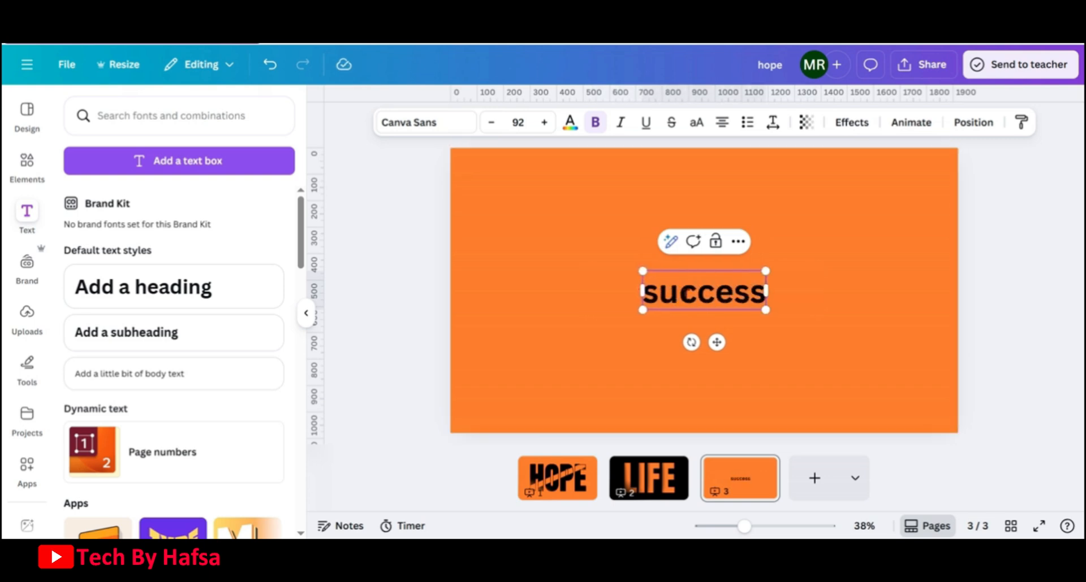
{"action": "left_click", "coordinate": [699, 124]}
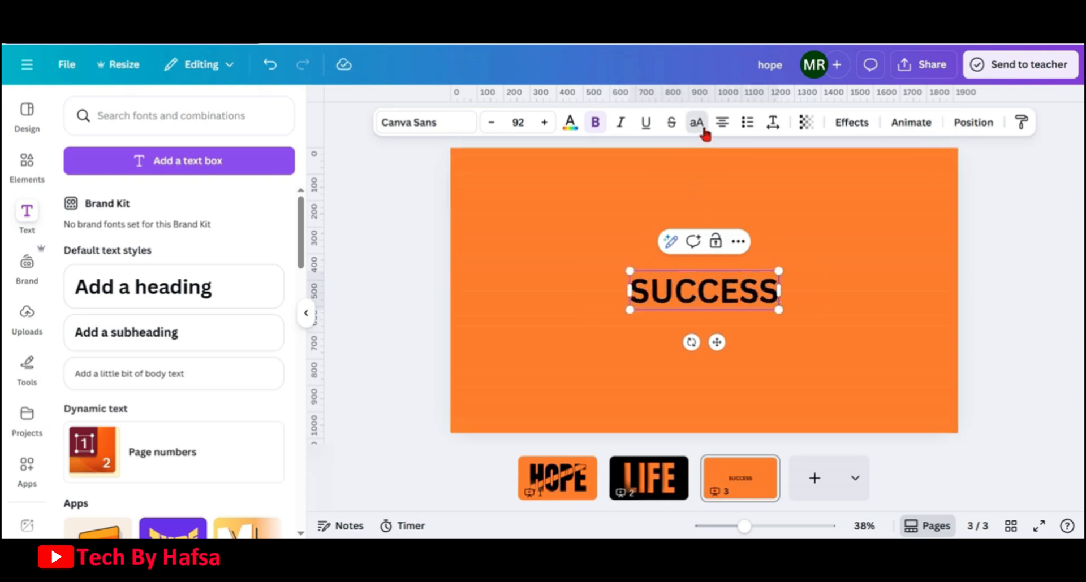
Step: Set the SUCCESS heading's font to Zuume Rough Bold
{"action": "left_click", "coordinate": [442, 131]}
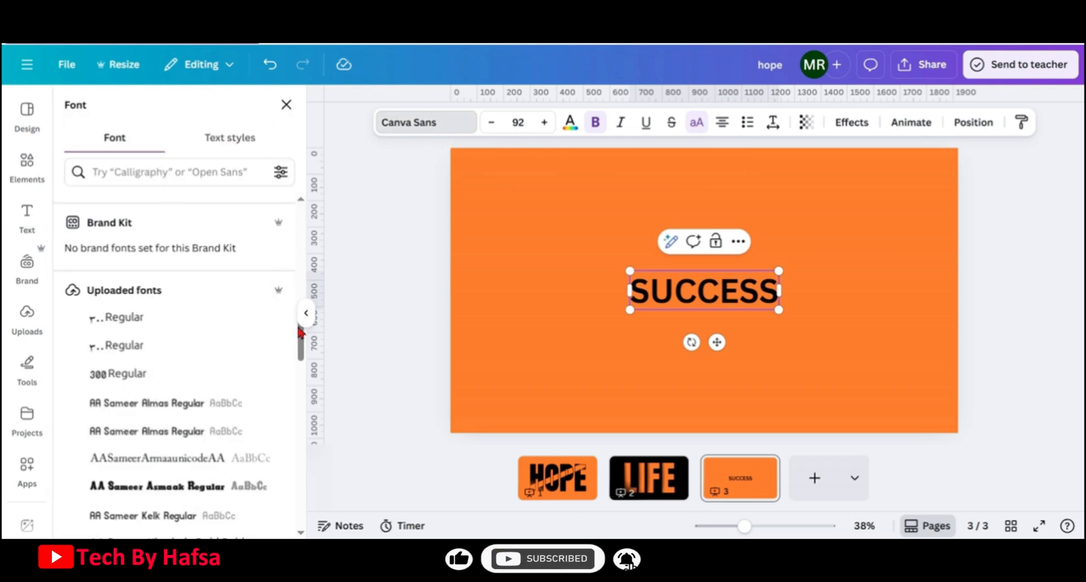
{"action": "scroll", "coordinate": [299, 334], "scroll_direction": "up", "scroll_amount": 5}
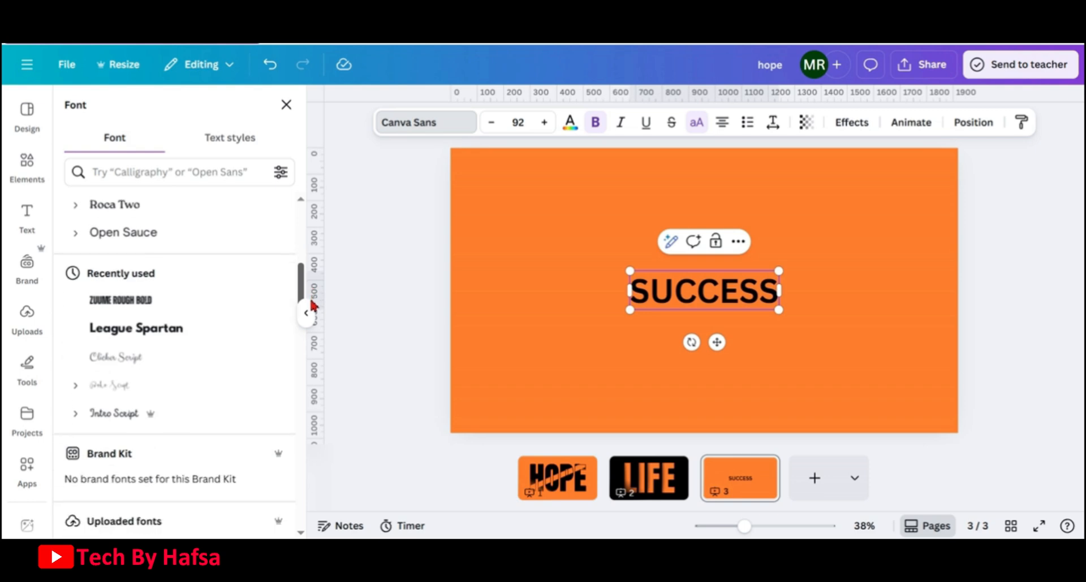
{"action": "left_click", "coordinate": [132, 304]}
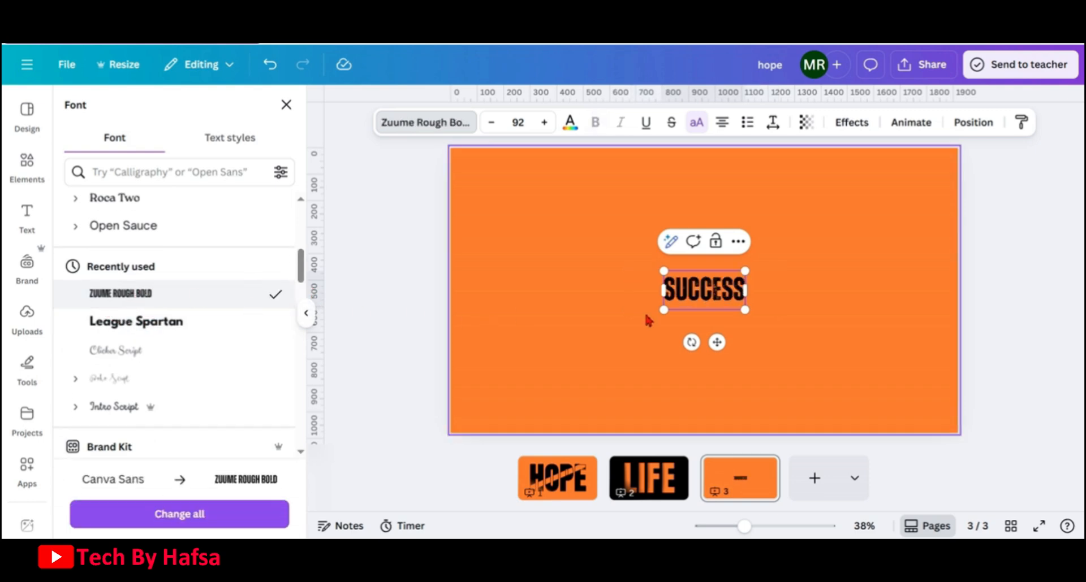
Step: Enlarge the SUCCESS heading to font size 495 so it spans most of the page, centred
{"action": "left_click_drag", "start_coordinate": [665, 272], "coordinate": [485, 187]}
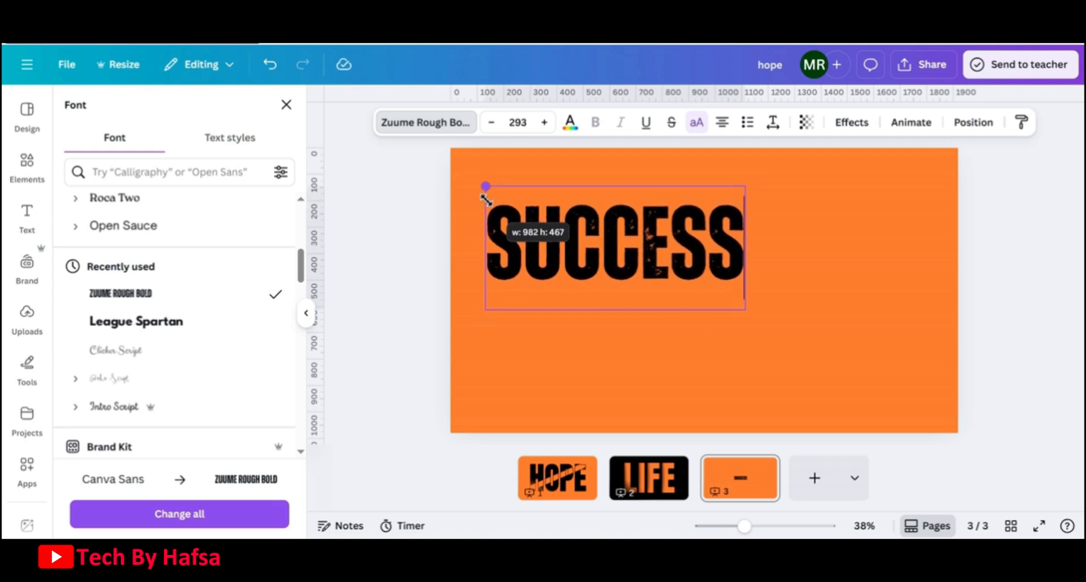
{"action": "left_click_drag", "start_coordinate": [746, 312], "coordinate": [923, 394]}
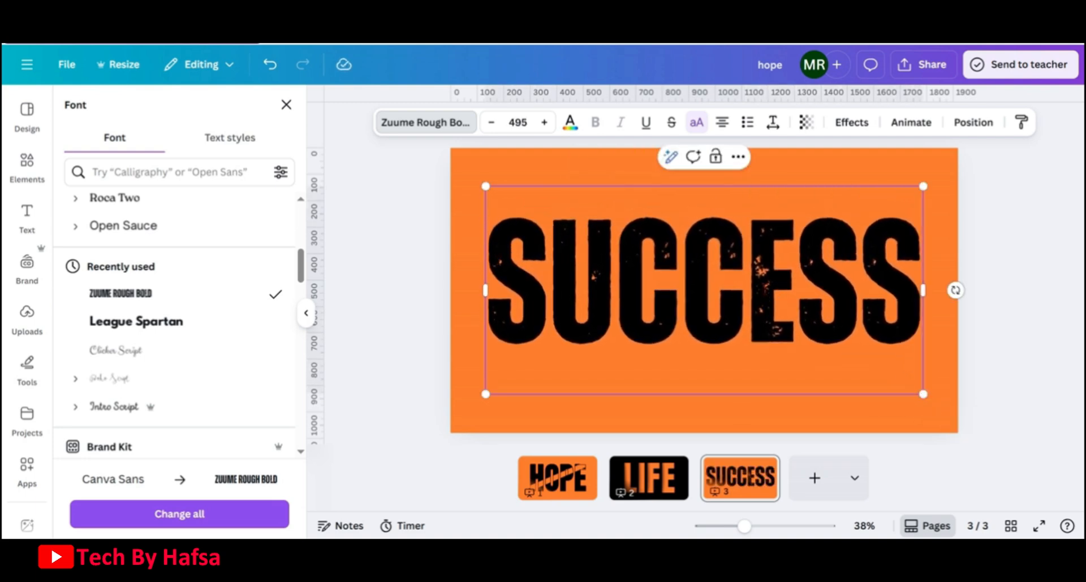
{"action": "left_click_drag", "start_coordinate": [707, 268], "coordinate": [708, 274]}
{"action": "left_click", "coordinate": [928, 361]}
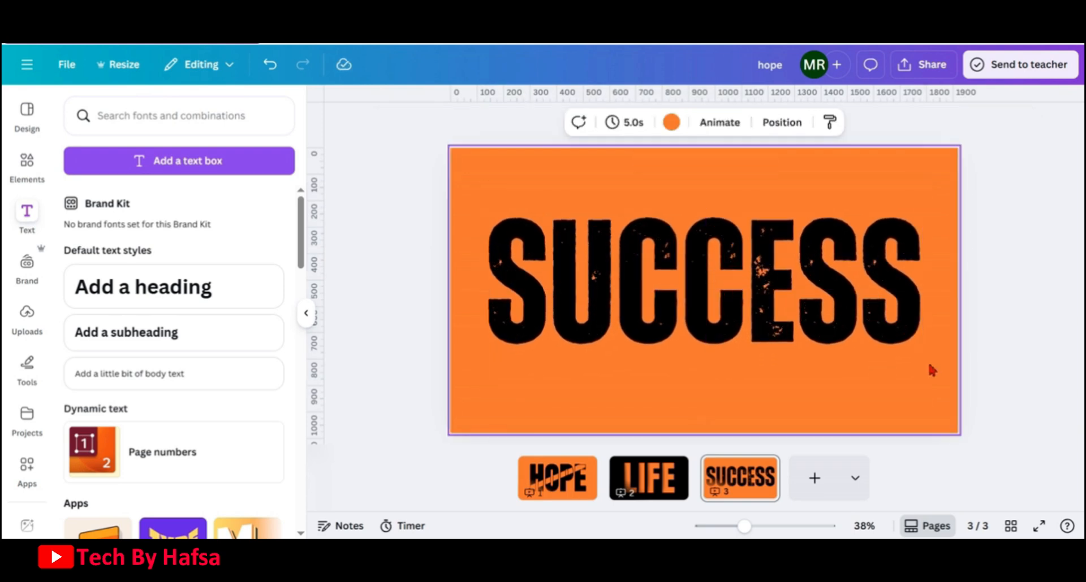
Step: Download only the current page 3 as a PNG with a transparent background
{"action": "left_click", "coordinate": [921, 68]}
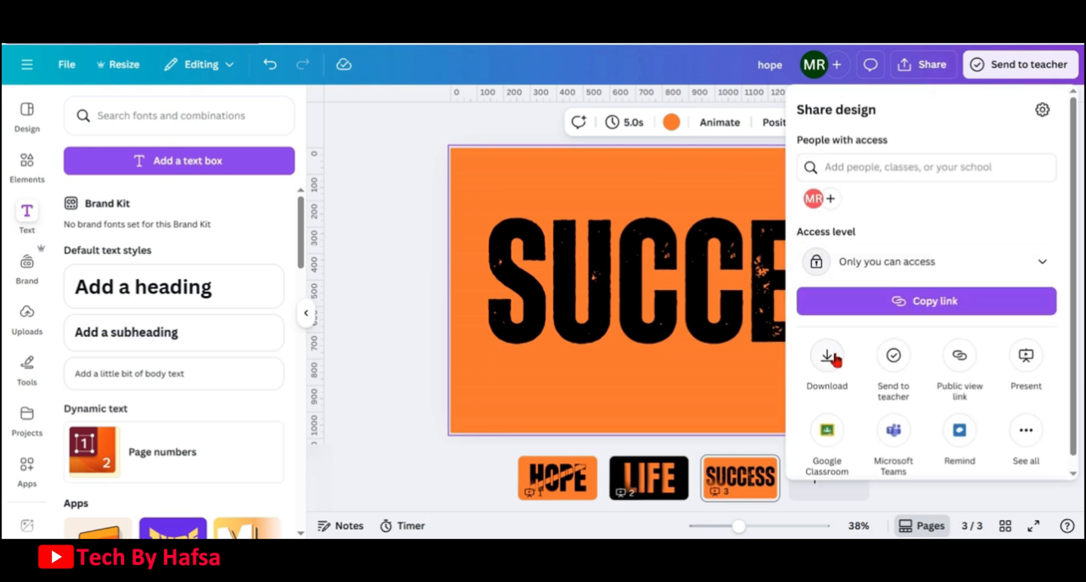
{"action": "left_click", "coordinate": [829, 355]}
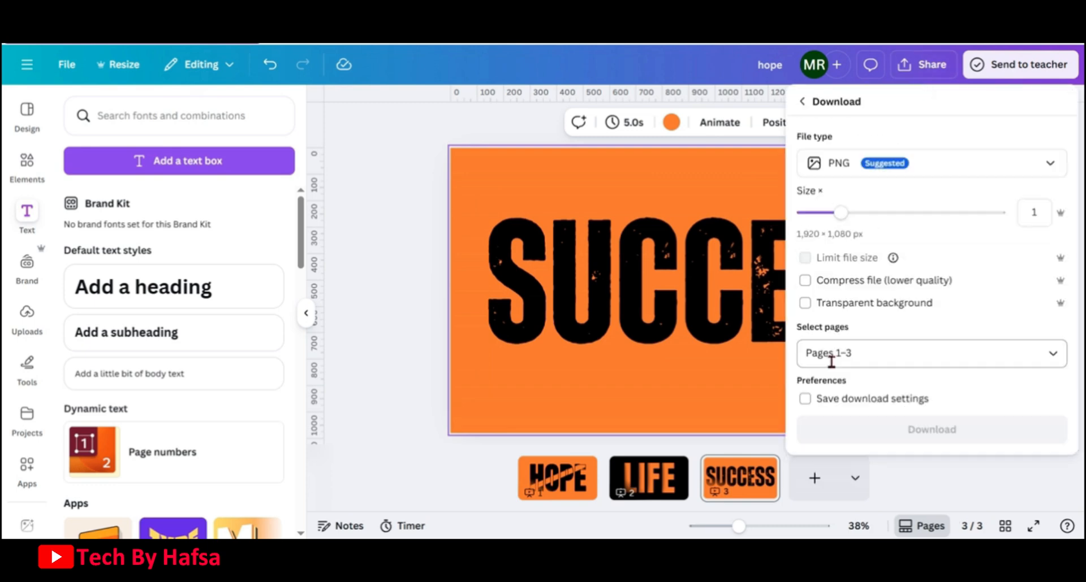
{"action": "left_click", "coordinate": [859, 356]}
{"action": "left_click", "coordinate": [860, 168]}
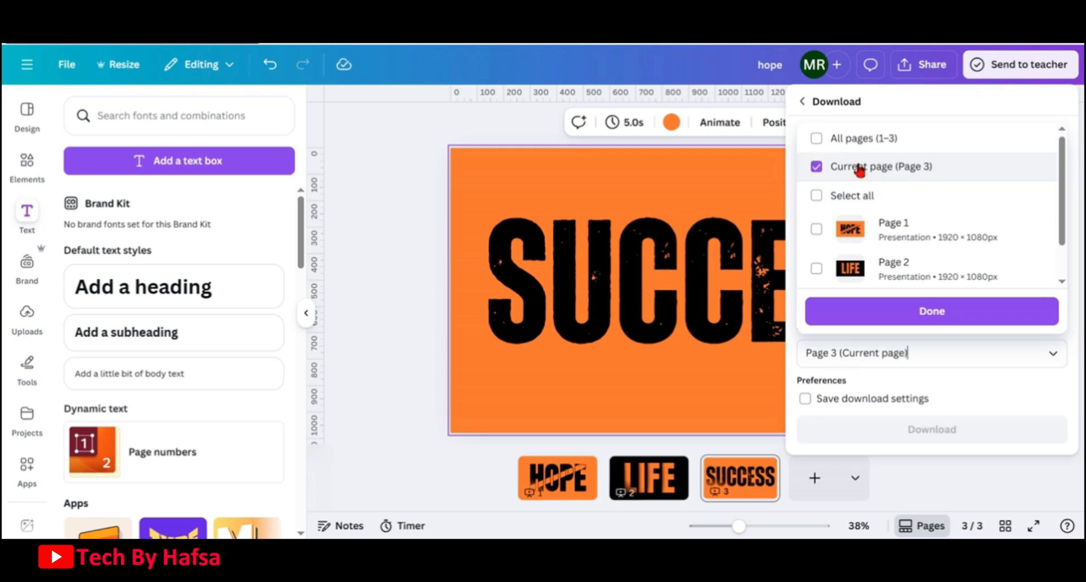
{"action": "left_click", "coordinate": [969, 315]}
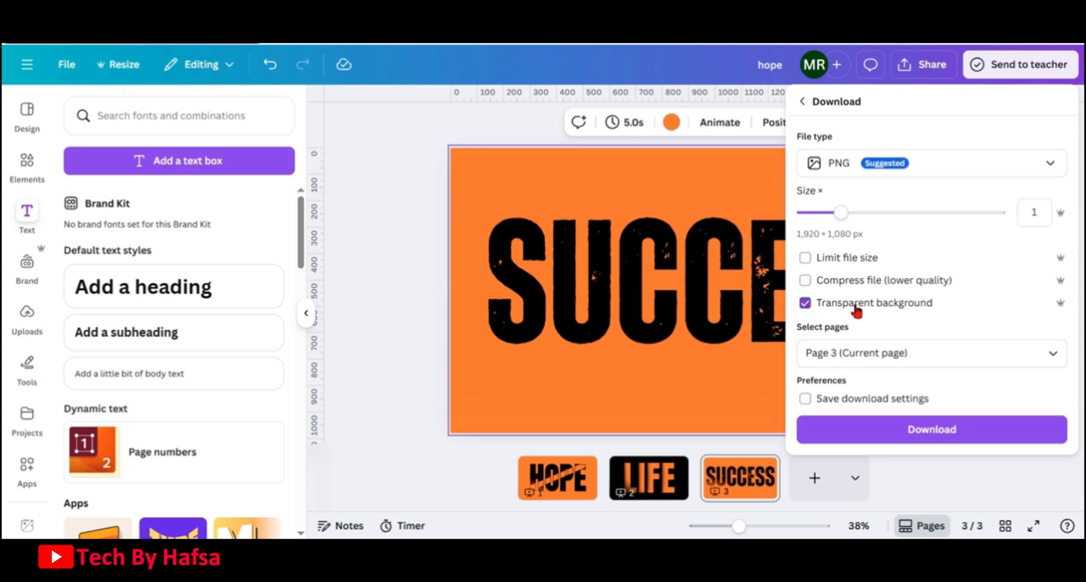
{"action": "left_click", "coordinate": [948, 429]}
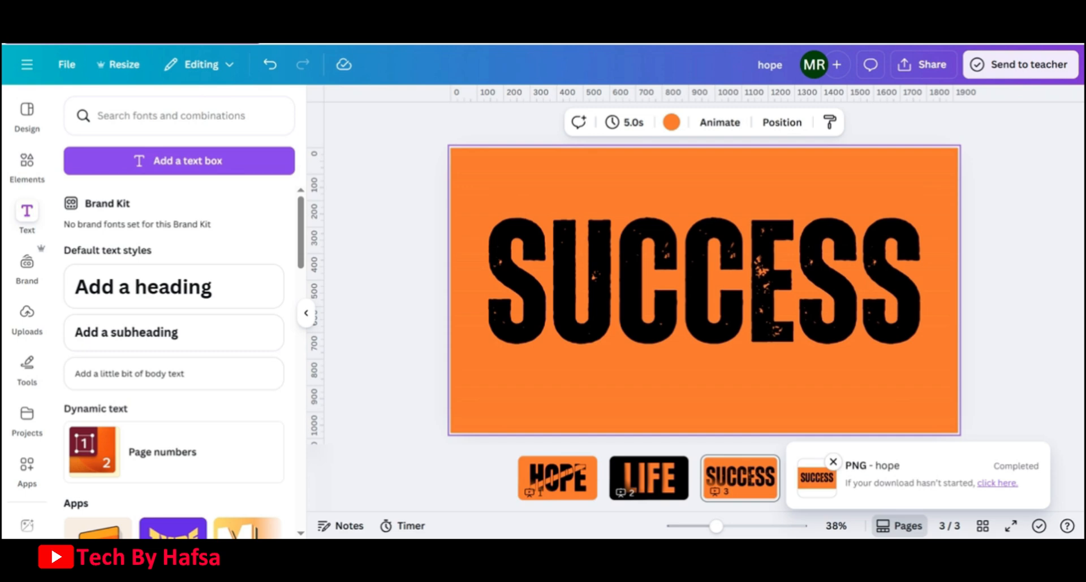
Step: Place the downloaded hope (2).png on page 3 and enlarge it to fill the page, aligned over the SUCCESS heading
{"action": "left_click_drag", "start_coordinate": [867, 66], "coordinate": [567, 325]}
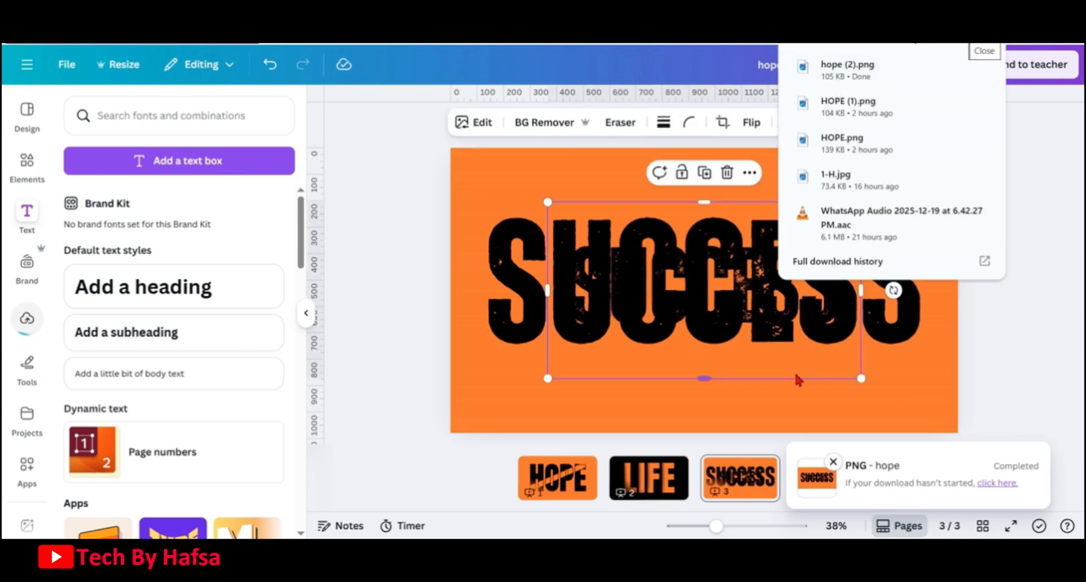
{"action": "left_click", "coordinate": [932, 409]}
{"action": "left_click", "coordinate": [724, 296]}
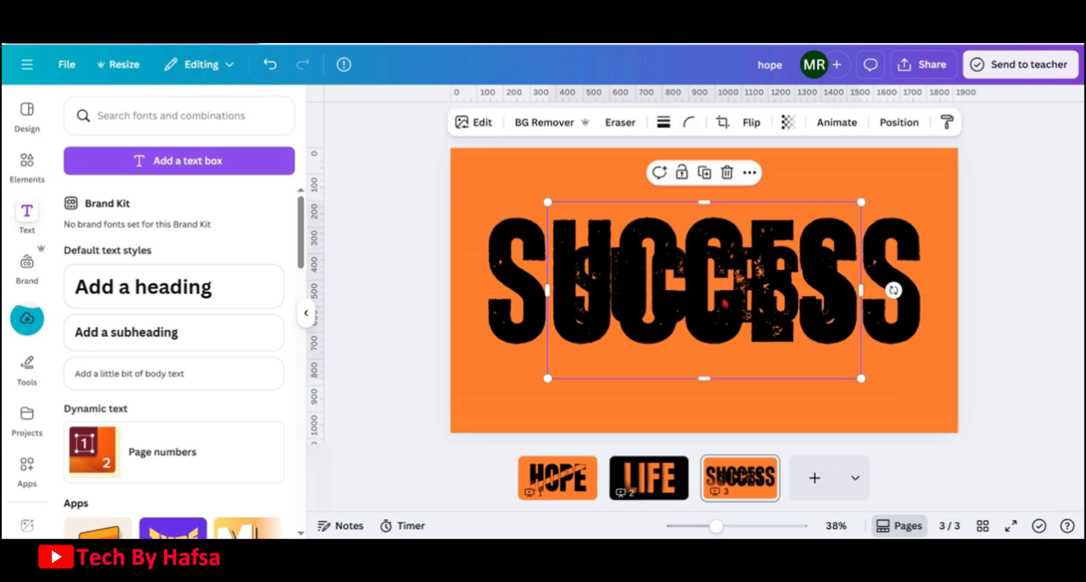
{"action": "left_click_drag", "start_coordinate": [725, 296], "coordinate": [628, 242]}
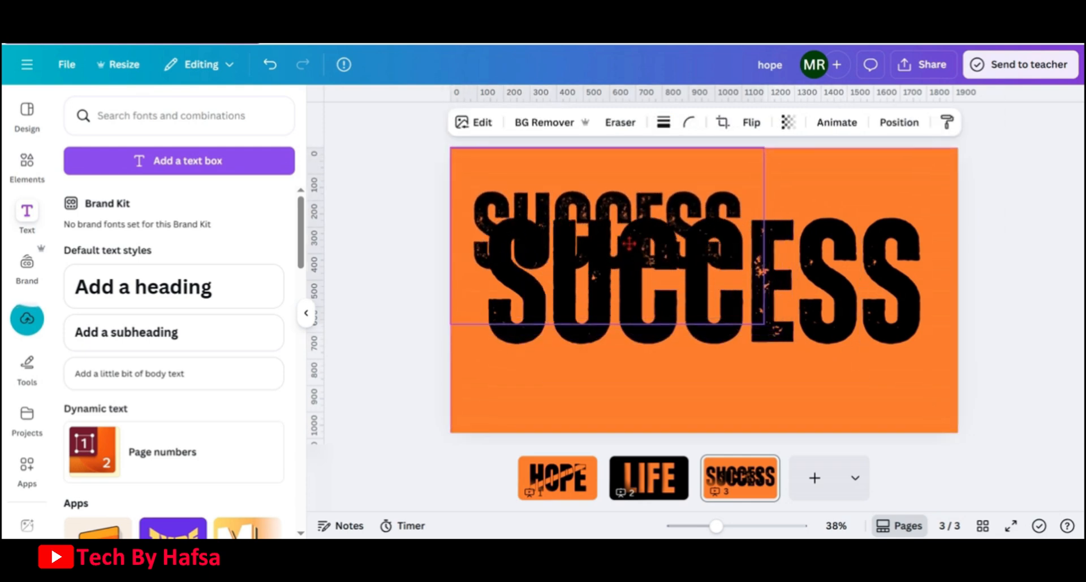
{"action": "left_click_drag", "start_coordinate": [765, 325], "coordinate": [961, 433]}
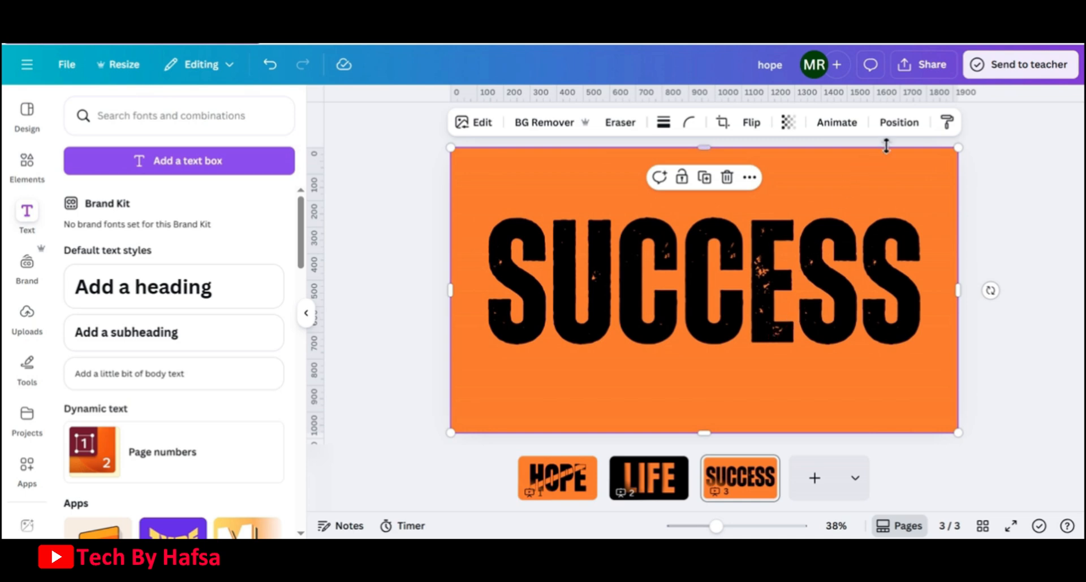
Step: Select the SUCCESS text layer beneath the image and set its text colour to white
{"action": "left_click", "coordinate": [907, 125]}
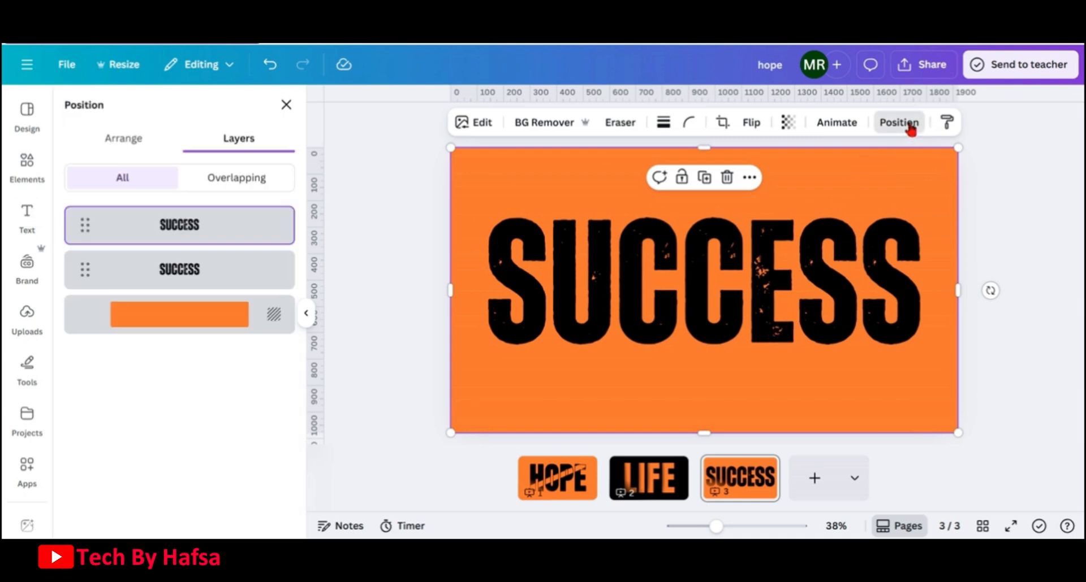
{"action": "left_click", "coordinate": [180, 283]}
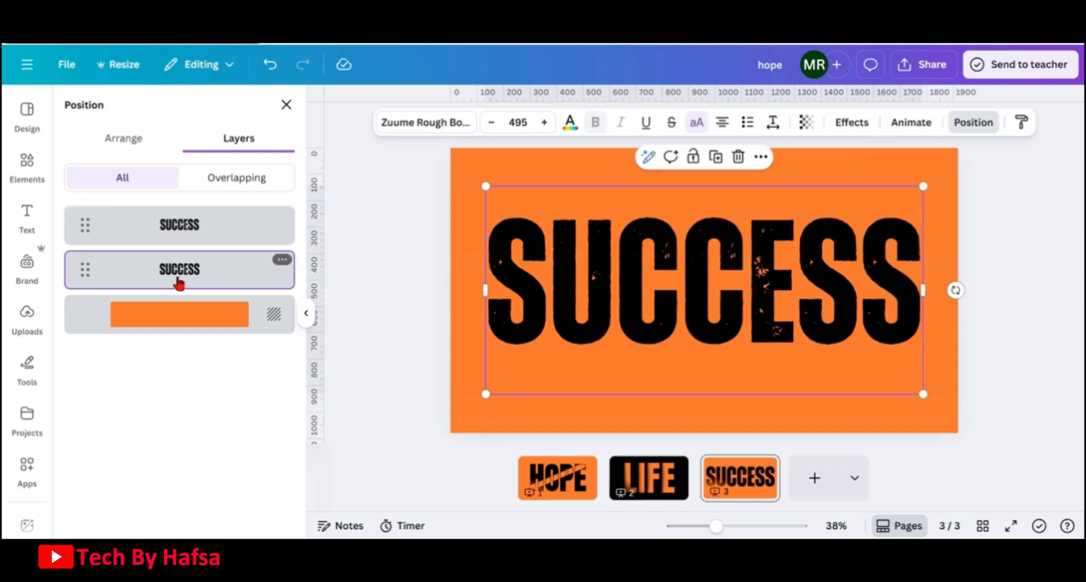
{"action": "left_click", "coordinate": [567, 130]}
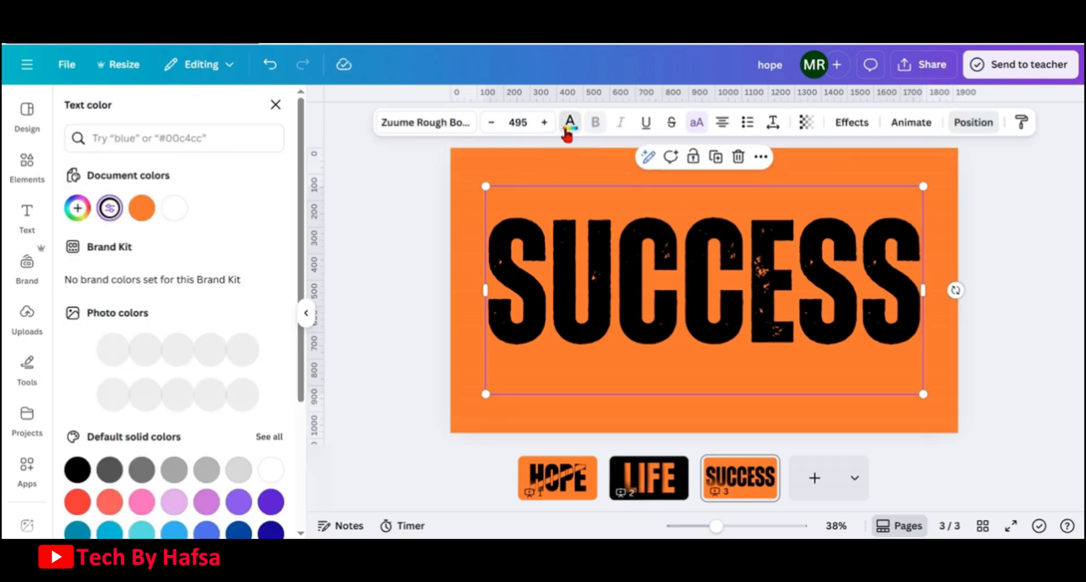
{"action": "left_click", "coordinate": [174, 209]}
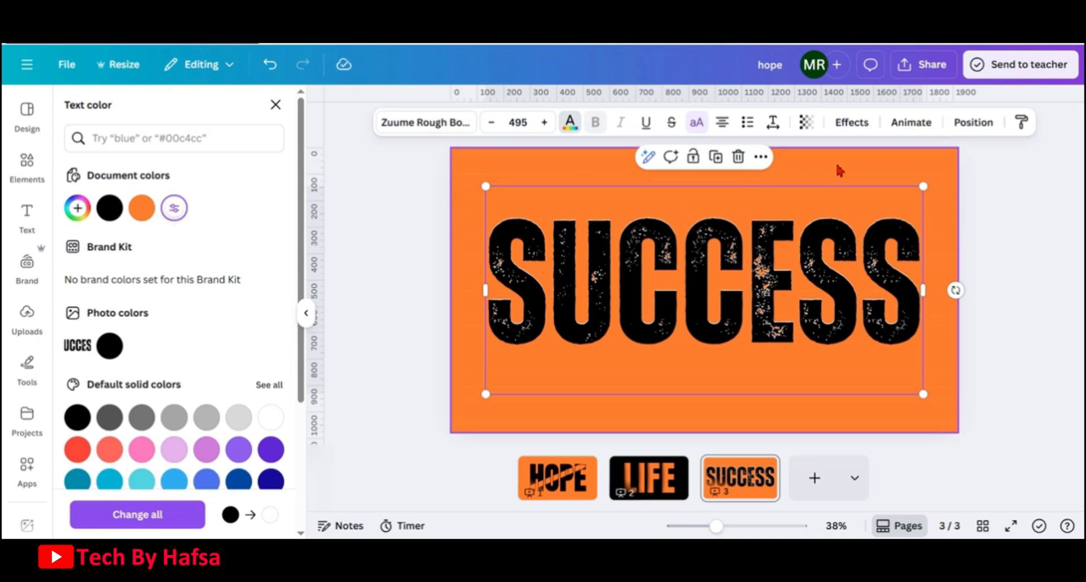
Step: Crop the SUCCESS image layer from its upper edge to the page's middle, exposing the white text's upper half
{"action": "left_click", "coordinate": [972, 122]}
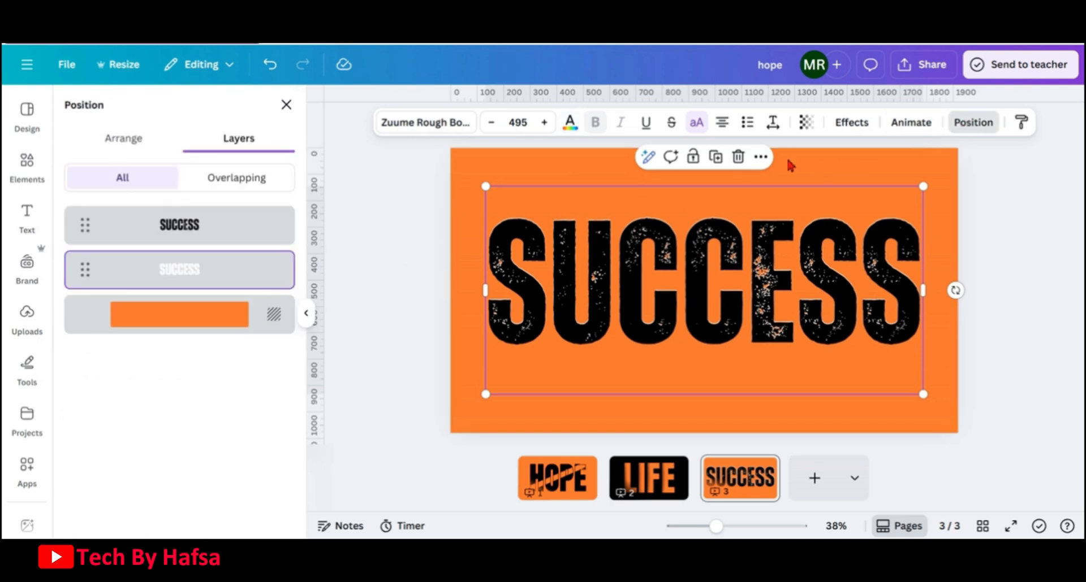
{"action": "left_click", "coordinate": [207, 233]}
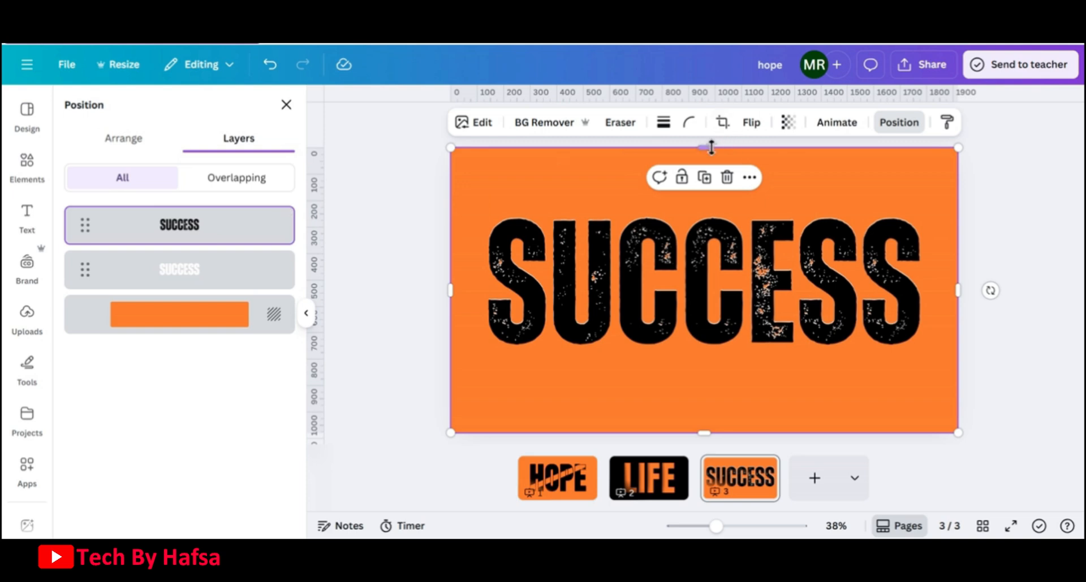
{"action": "left_click_drag", "start_coordinate": [712, 147], "coordinate": [729, 290]}
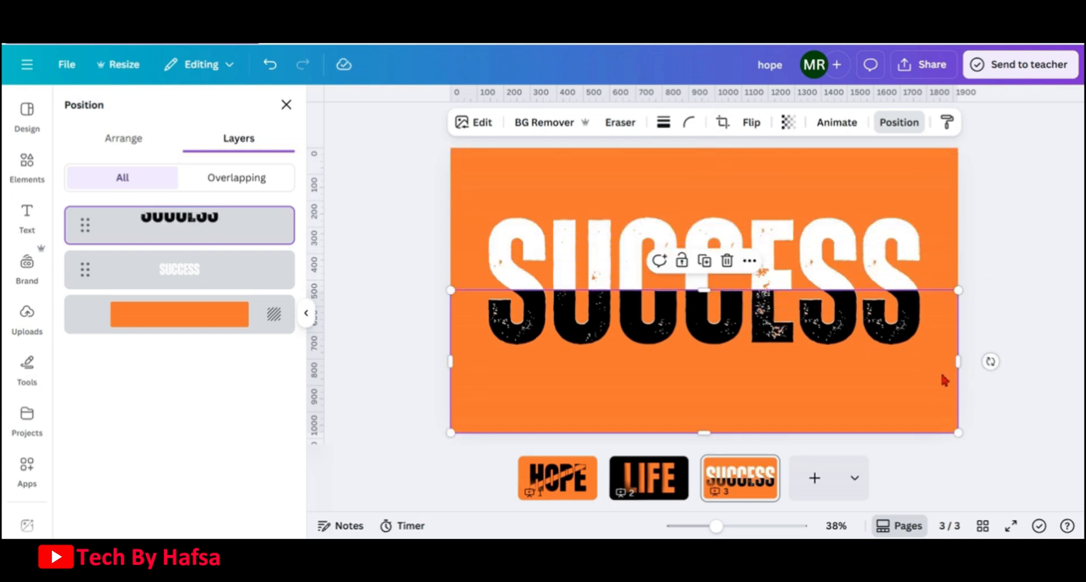
{"action": "left_click", "coordinate": [950, 245]}
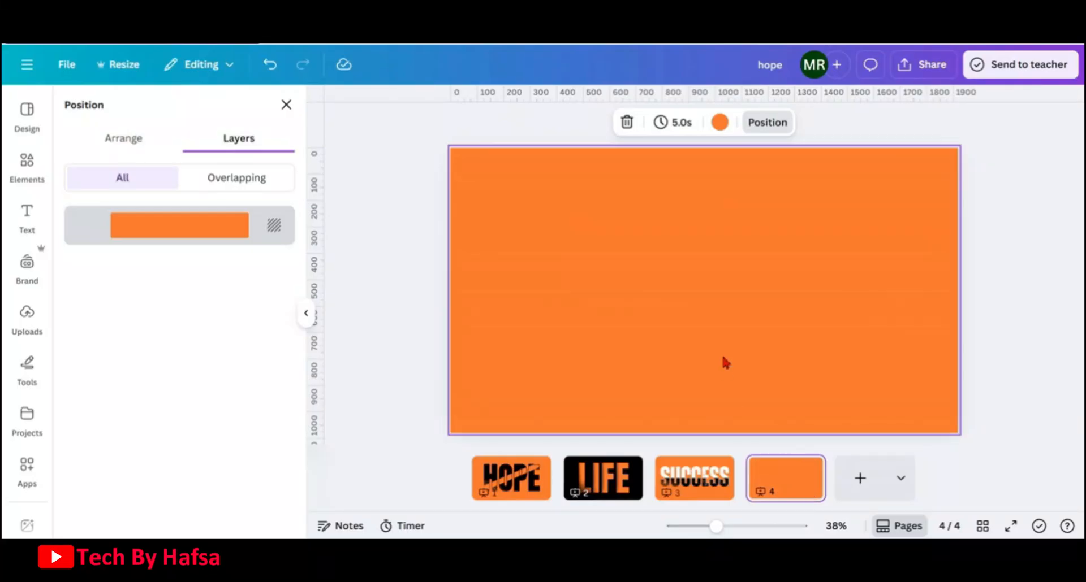
Step: Add a heading reading HP in uppercase to the blank orange page 4
{"action": "left_click", "coordinate": [721, 351]}
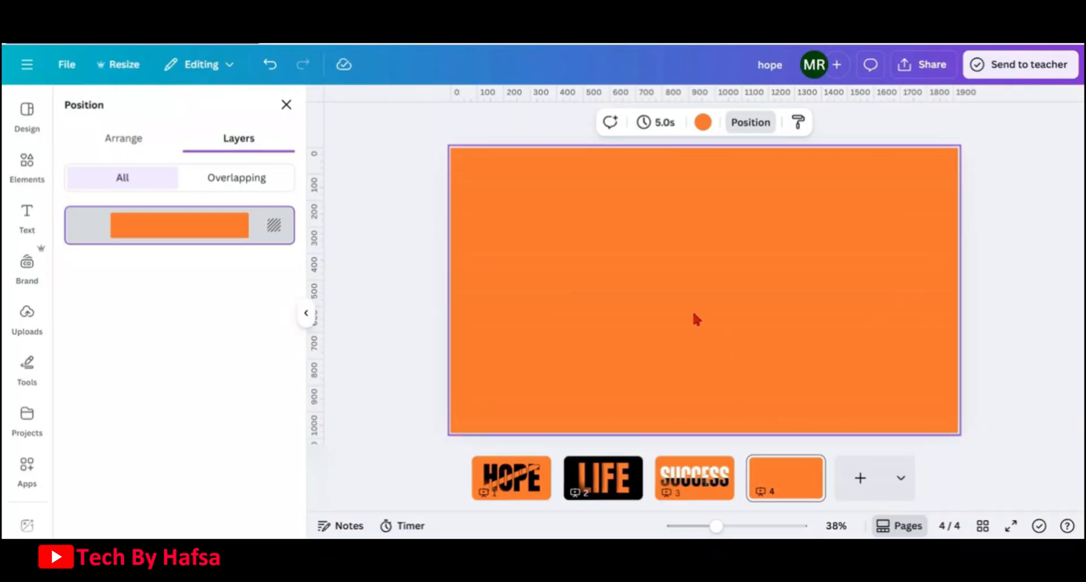
{"action": "left_click", "coordinate": [31, 218]}
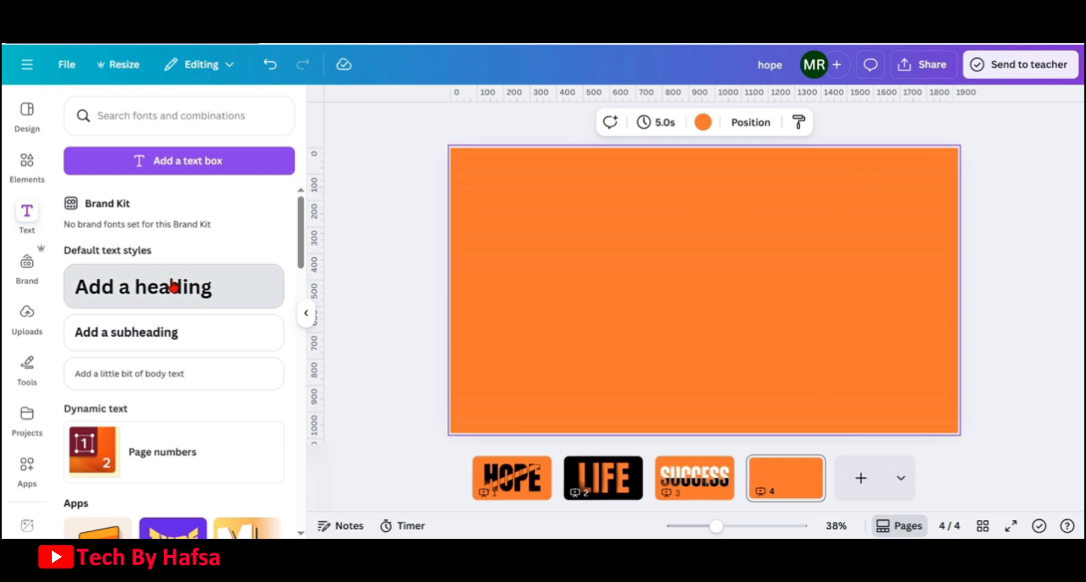
{"action": "left_click", "coordinate": [173, 287]}
{"action": "type", "text": "hp"}
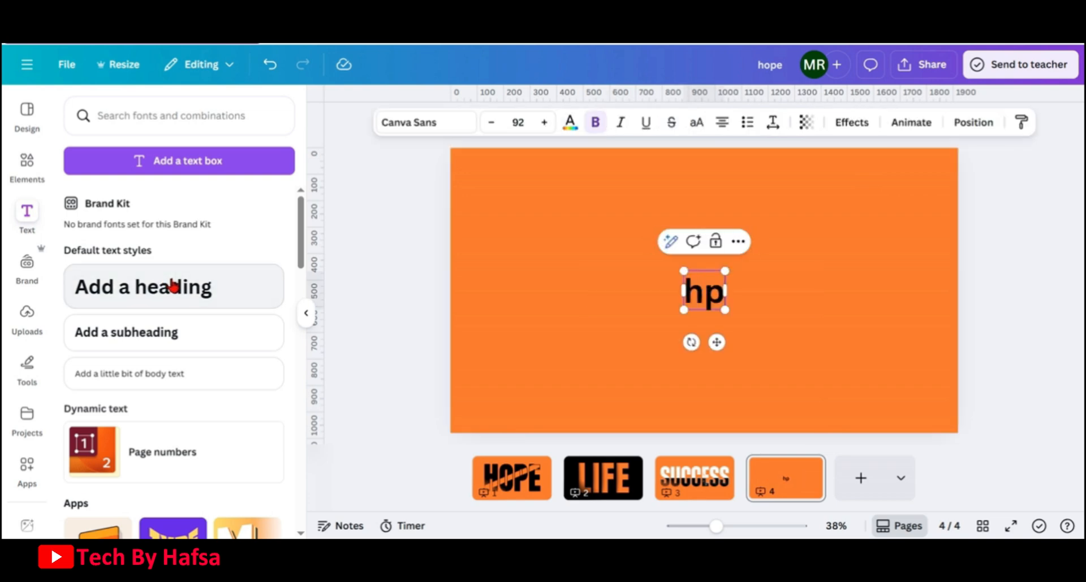
{"action": "left_click", "coordinate": [694, 133]}
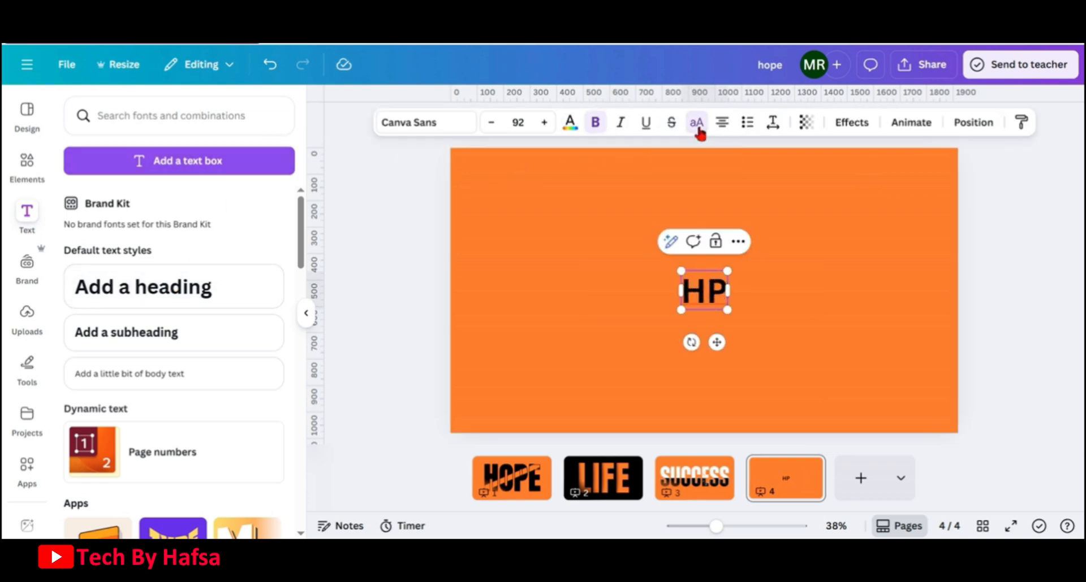
Step: Change the HP heading's font to Anton
{"action": "left_click", "coordinate": [443, 134]}
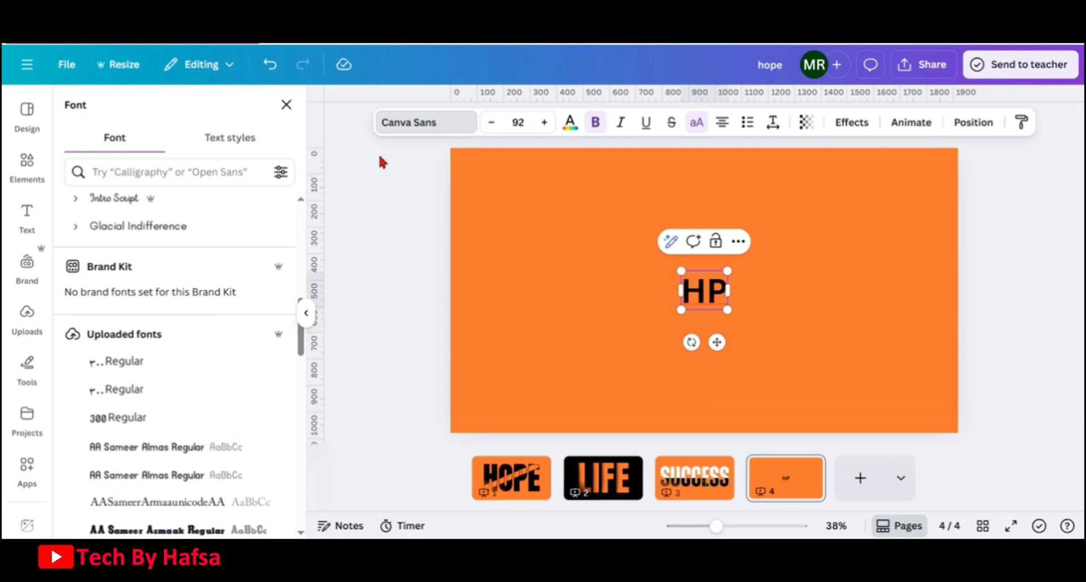
{"action": "left_click_drag", "start_coordinate": [301, 339], "coordinate": [290, 256]}
{"action": "left_click", "coordinate": [136, 362]}
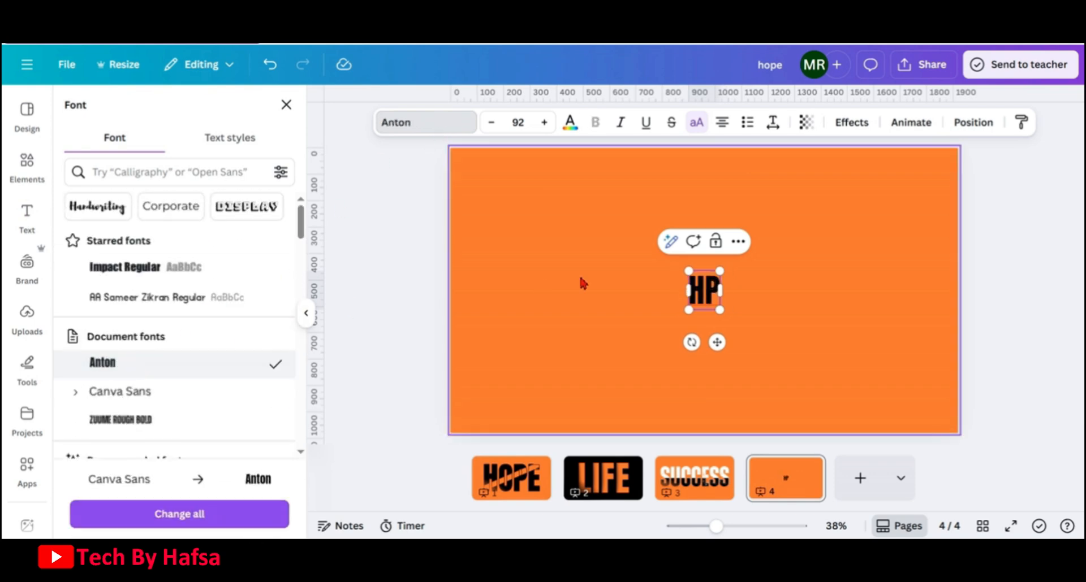
Step: Enlarge the HP heading to font size 550 and centre it on page 4
{"action": "left_click_drag", "start_coordinate": [686, 272], "coordinate": [601, 164]}
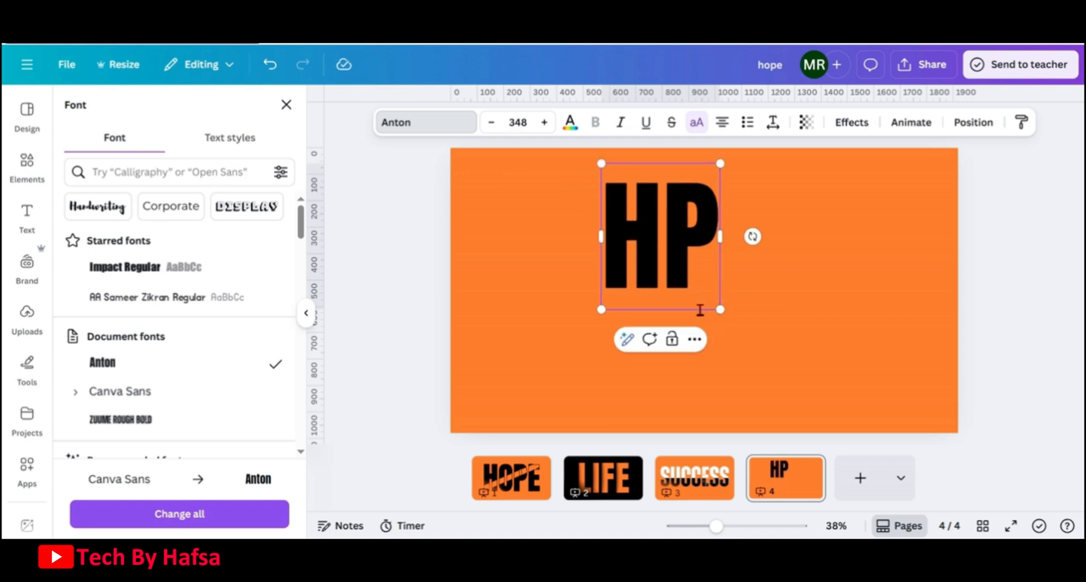
{"action": "left_click_drag", "start_coordinate": [719, 309], "coordinate": [813, 389]}
{"action": "left_click", "coordinate": [924, 296]}
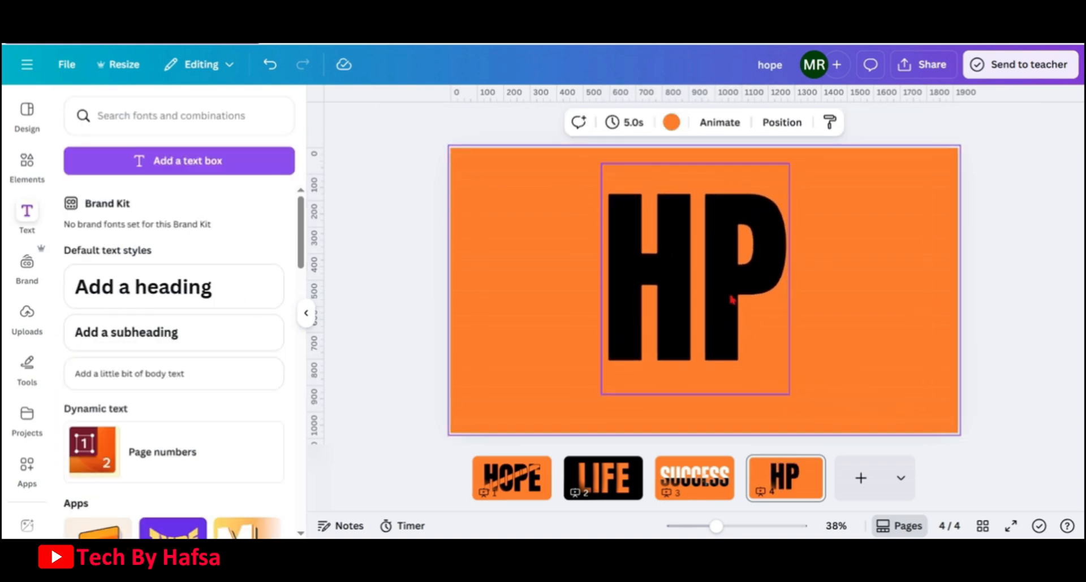
{"action": "left_click_drag", "start_coordinate": [733, 295], "coordinate": [741, 305]}
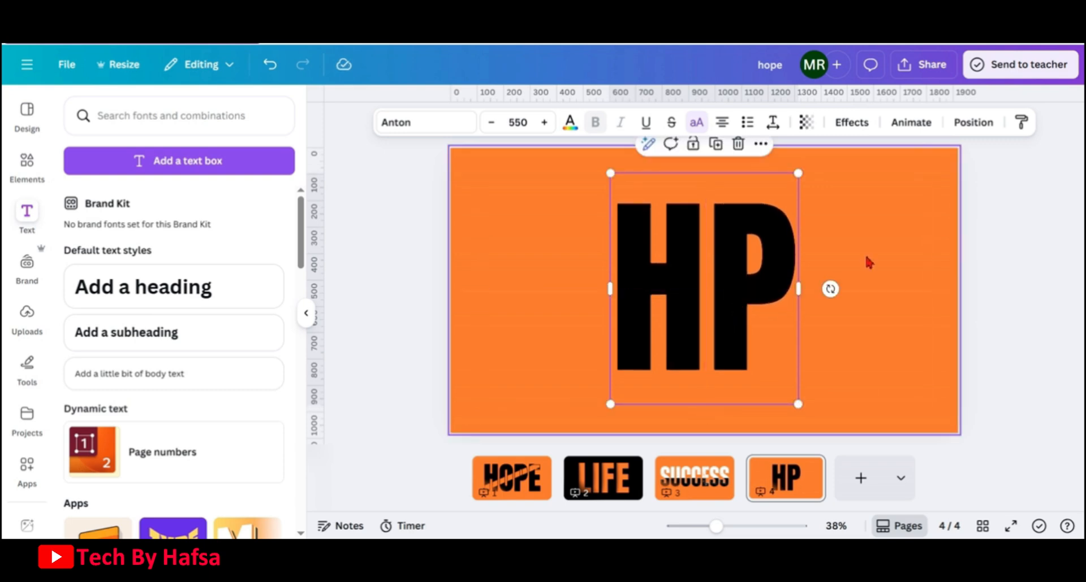
{"action": "left_click", "coordinate": [841, 259]}
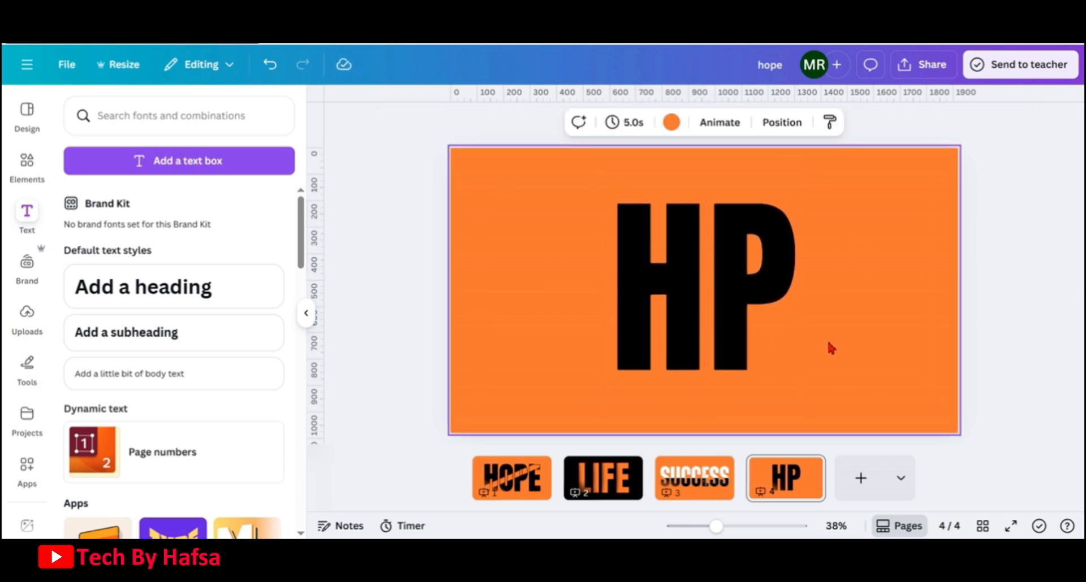
Step: Search the element graphics for "swirl line" and add the thick black curved line that tapers at both ends to page 4
{"action": "left_click", "coordinate": [32, 179]}
{"action": "left_click", "coordinate": [268, 119]}
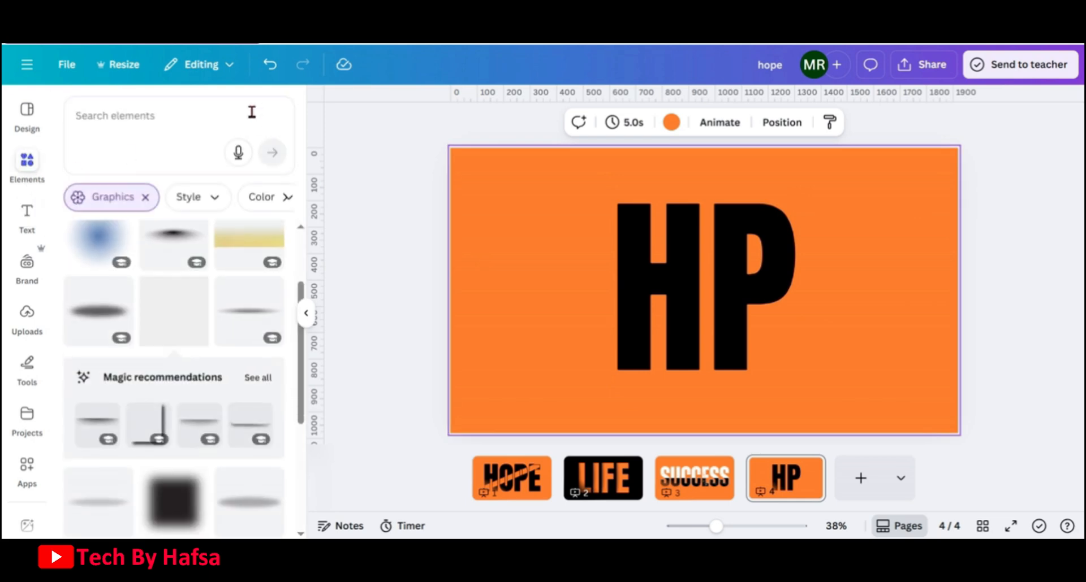
{"action": "type", "text": "swirl line"}
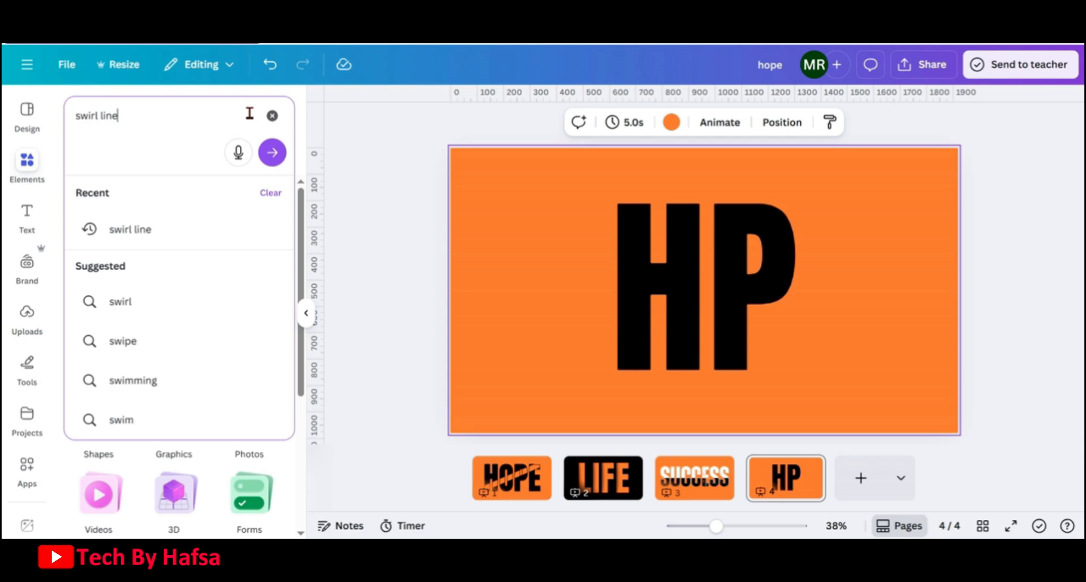
{"action": "key", "text": "Return"}
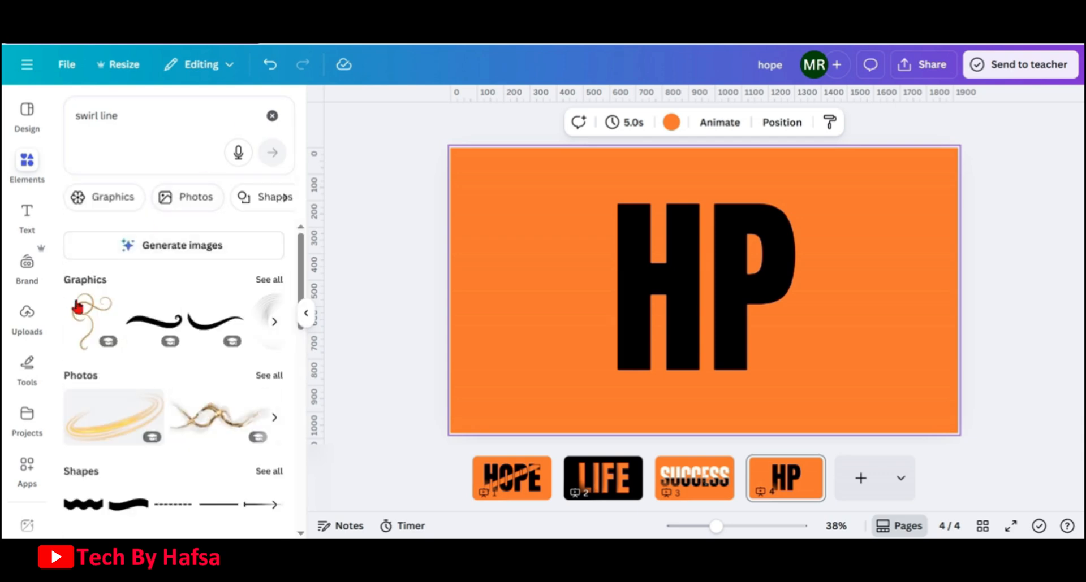
{"action": "left_click", "coordinate": [264, 282]}
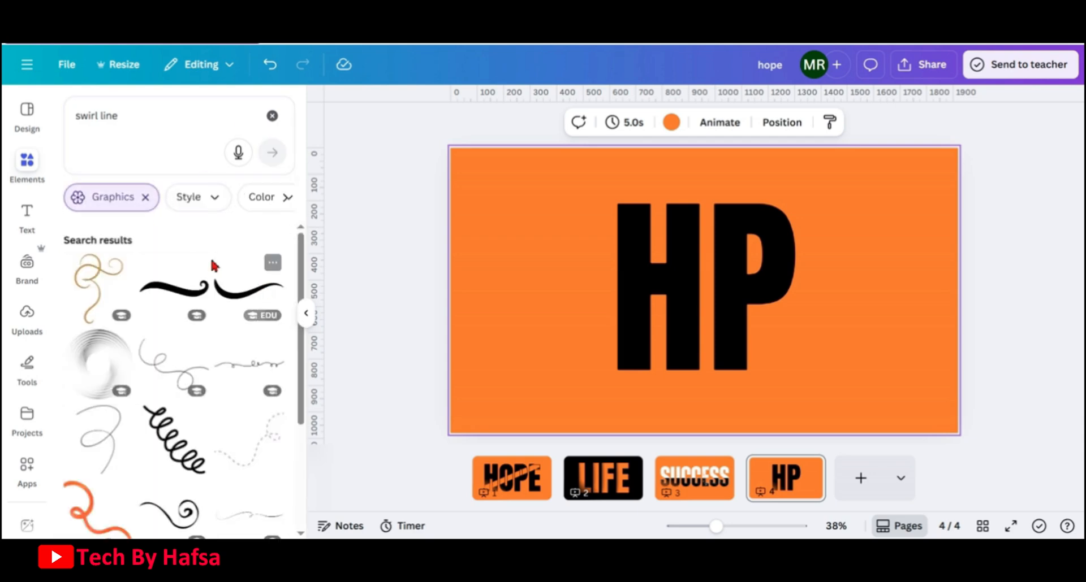
{"action": "left_click", "coordinate": [248, 294]}
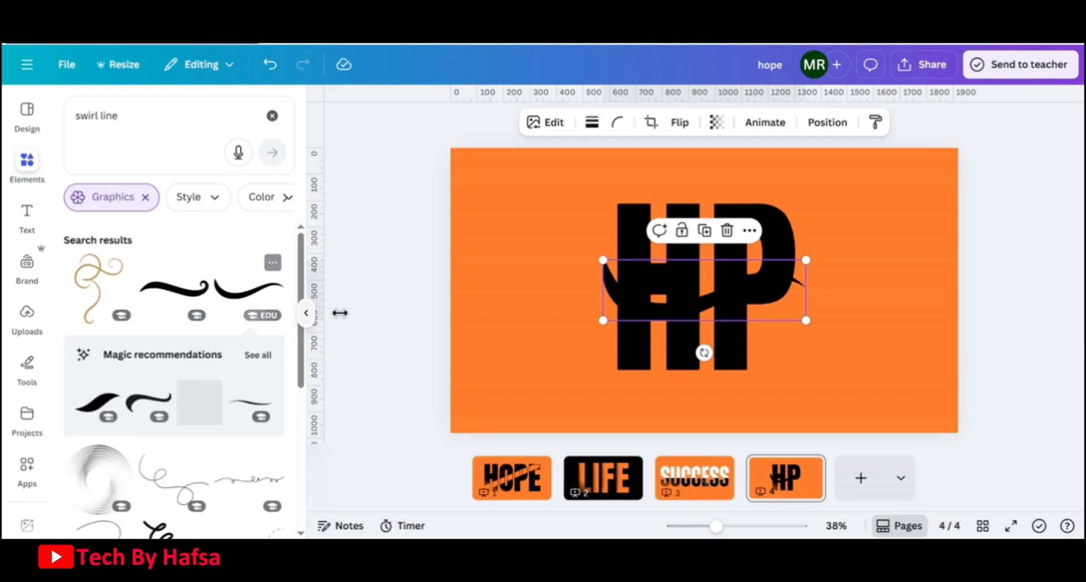
Step: Widen the swoosh so it extends past both sides of HP, colour it orange #ff751f, and fit it across the letters' middle
{"action": "left_click_drag", "start_coordinate": [806, 260], "coordinate": [901, 231]}
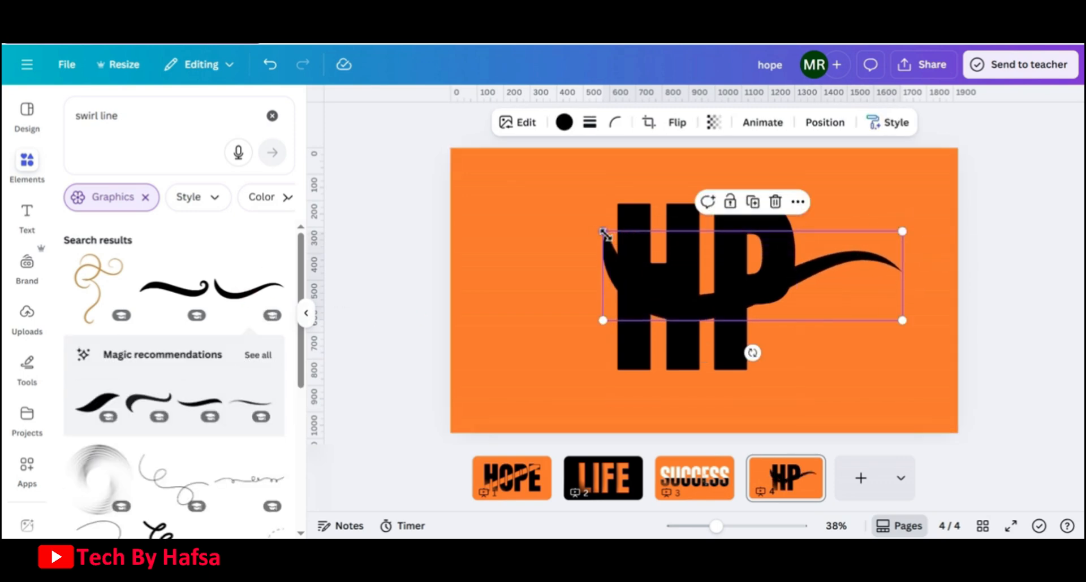
{"action": "left_click_drag", "start_coordinate": [603, 232], "coordinate": [553, 217]}
{"action": "left_click", "coordinate": [564, 122]}
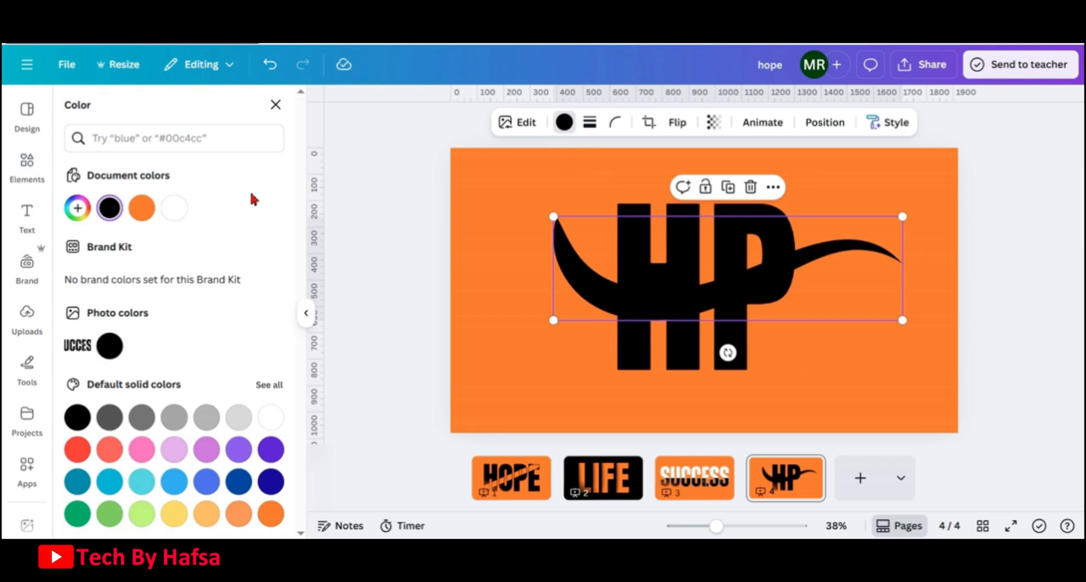
{"action": "left_click", "coordinate": [142, 209]}
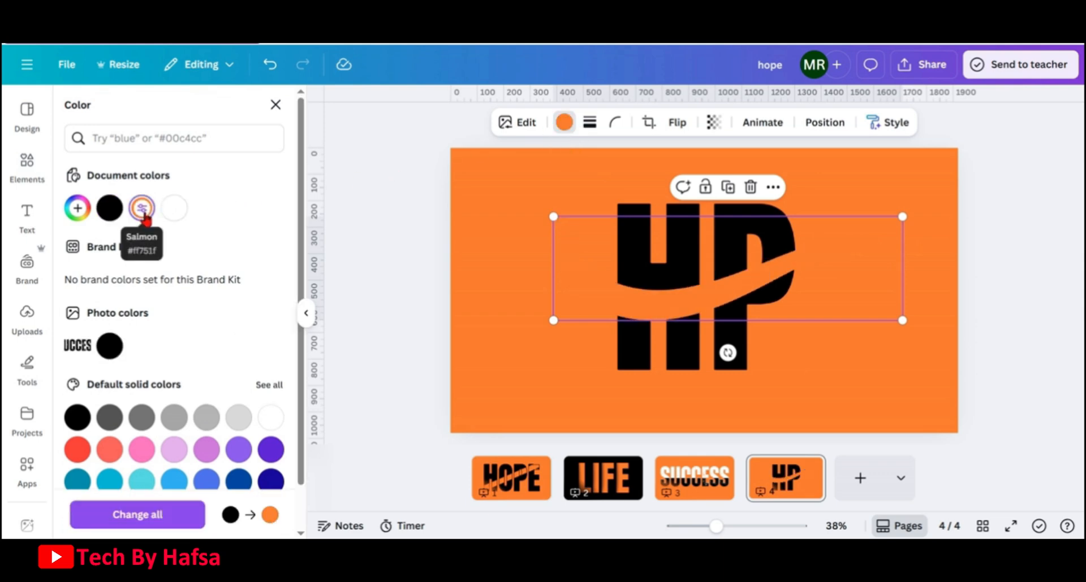
{"action": "left_click_drag", "start_coordinate": [903, 217], "coordinate": [867, 237]}
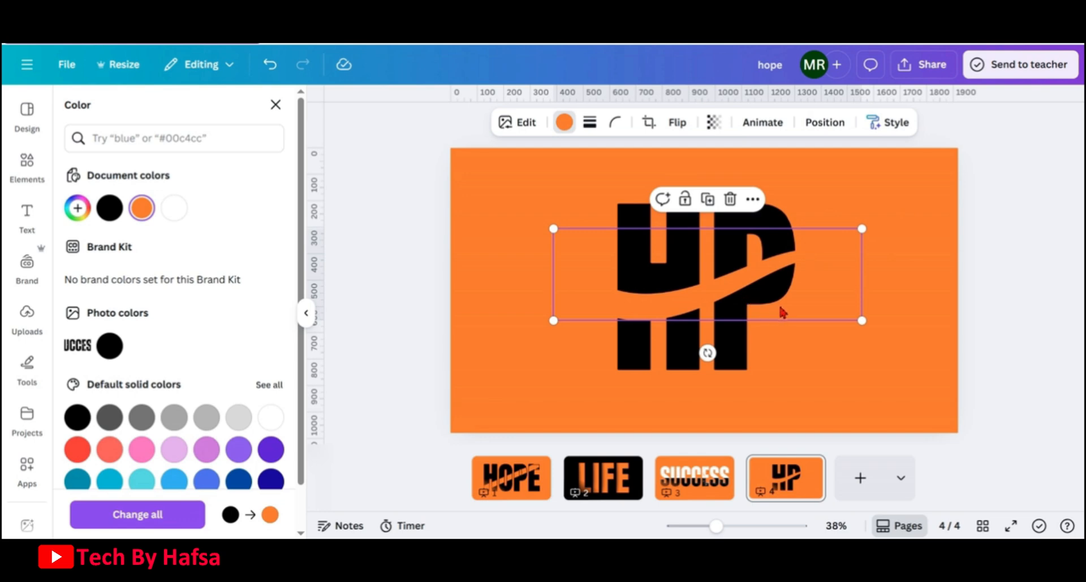
{"action": "left_click_drag", "start_coordinate": [779, 308], "coordinate": [782, 301]}
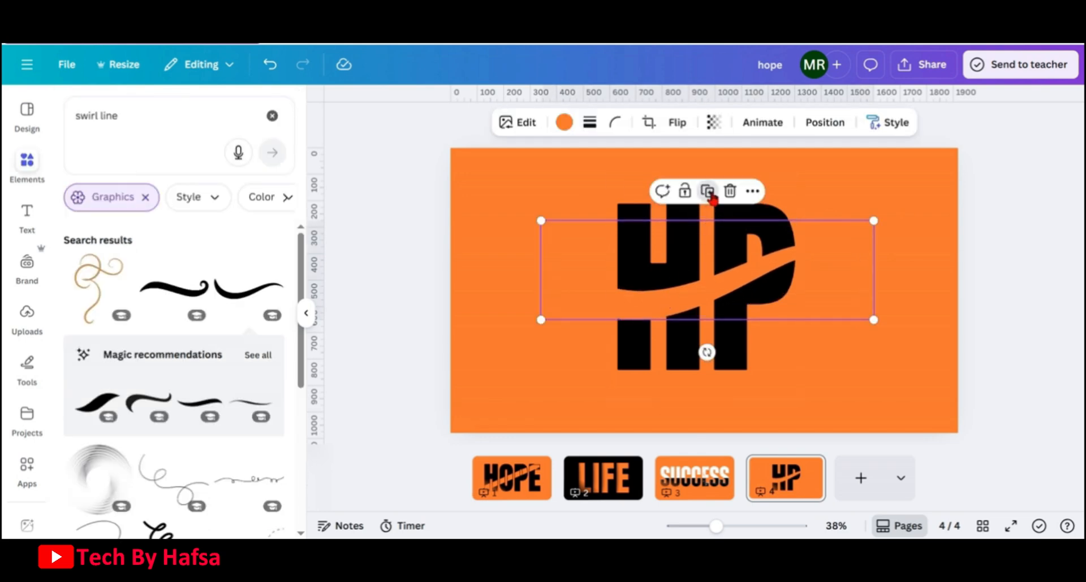
Step: Duplicate the orange swoosh, align the copy exactly over the original, and colour the copy black
{"action": "left_click", "coordinate": [708, 191]}
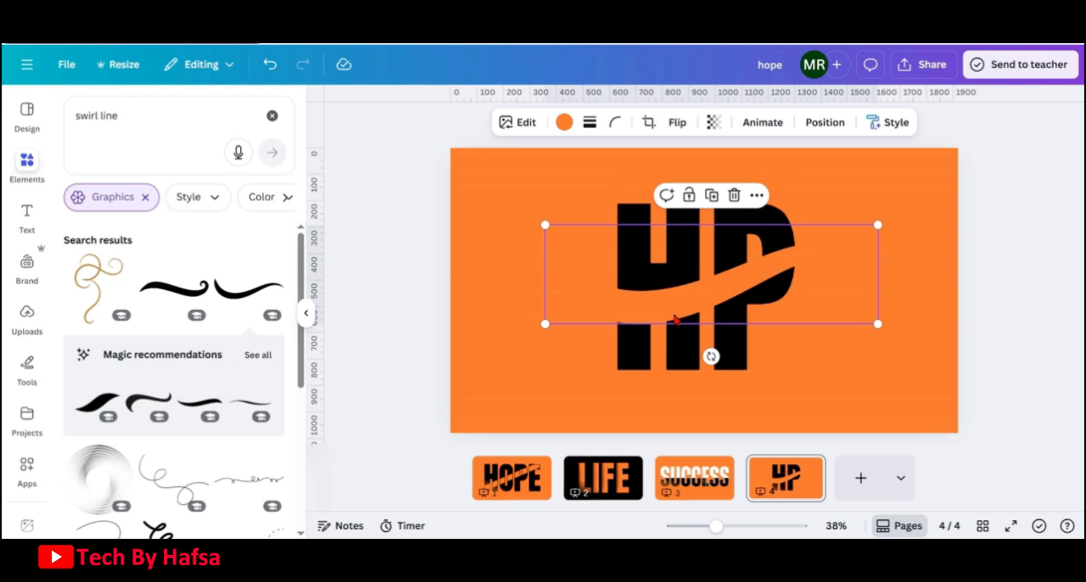
{"action": "left_click_drag", "start_coordinate": [674, 320], "coordinate": [674, 317]}
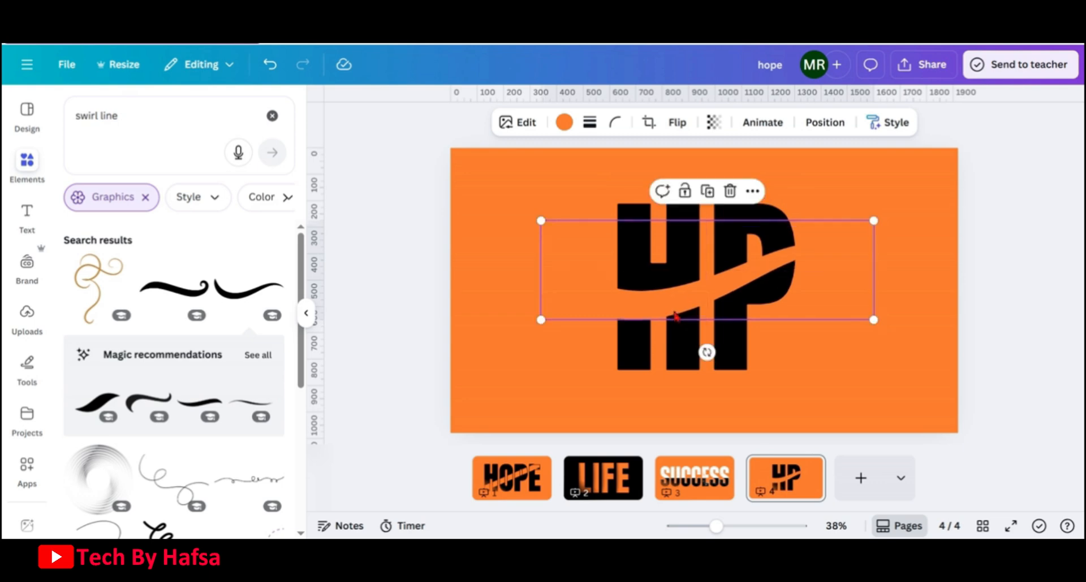
{"action": "left_click", "coordinate": [563, 122]}
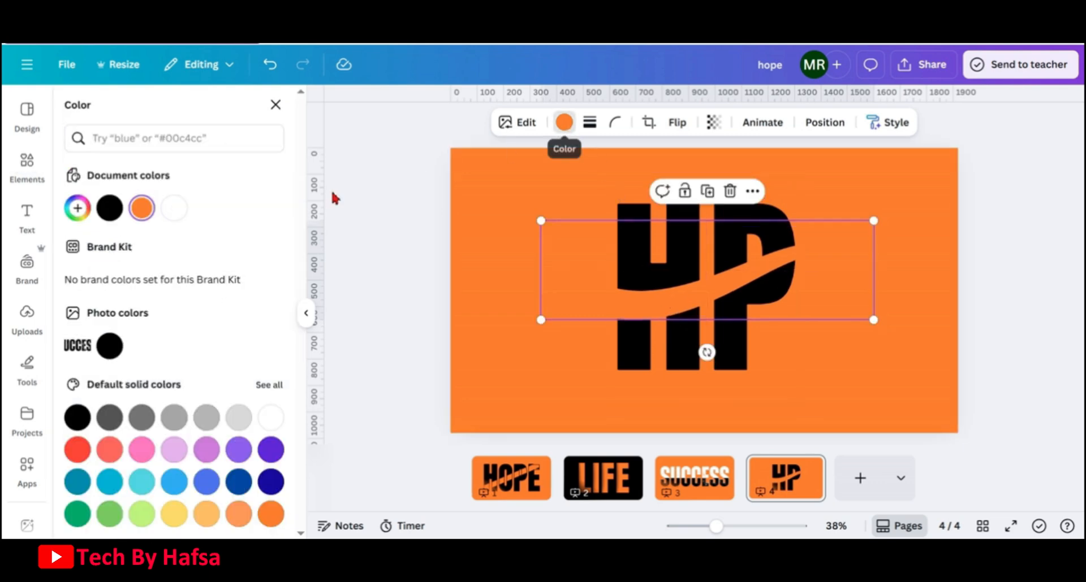
{"action": "left_click", "coordinate": [110, 209]}
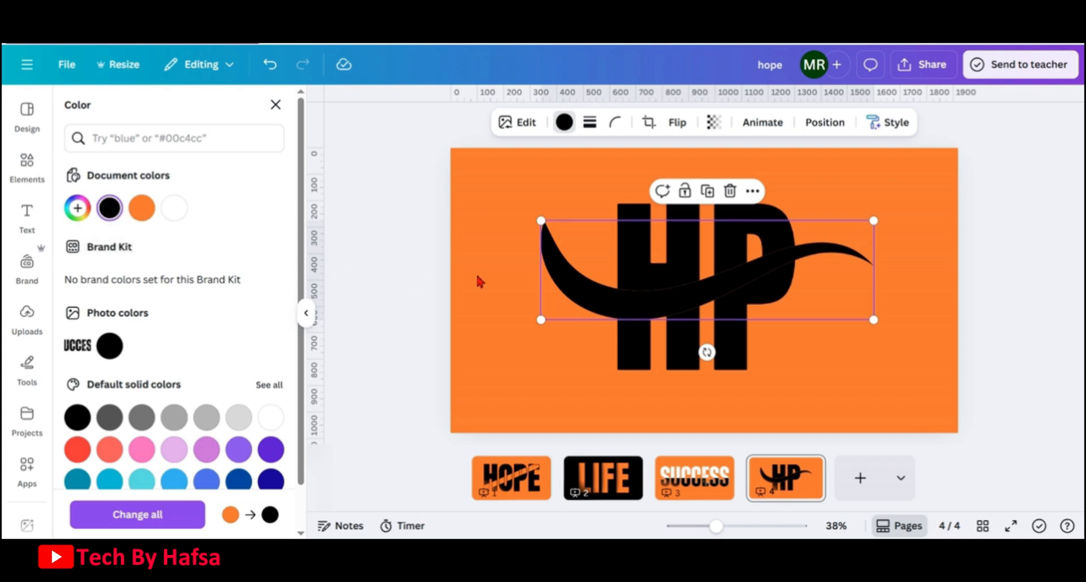
Step: Crop the black swoosh copy to the portion outside the H, ending at the H's left edge
{"action": "double_click", "coordinate": [663, 301]}
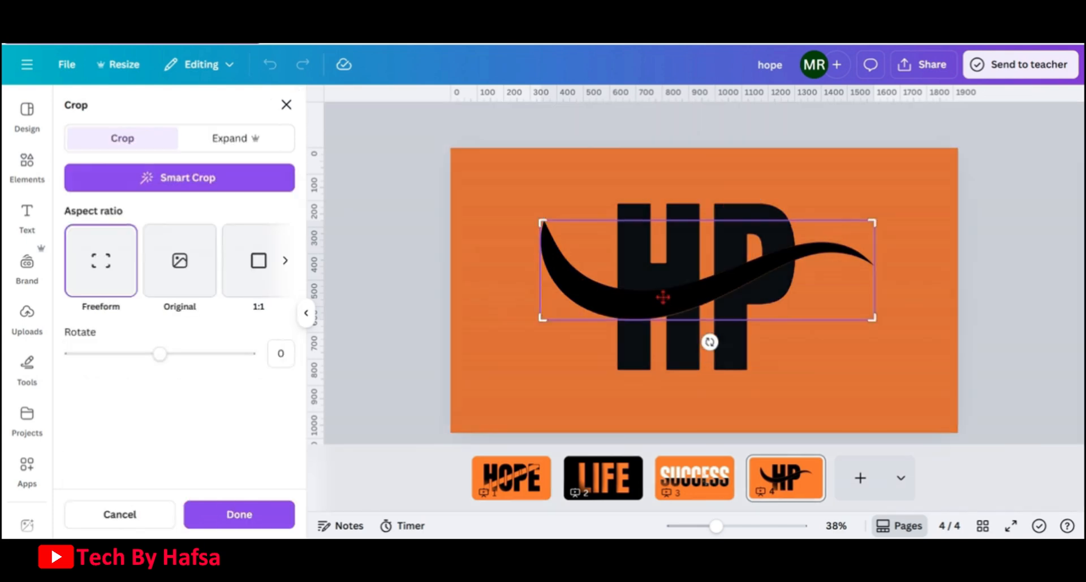
{"action": "left_click_drag", "start_coordinate": [878, 319], "coordinate": [618, 319]}
{"action": "left_click", "coordinate": [824, 396]}
{"action": "left_click", "coordinate": [825, 397]}
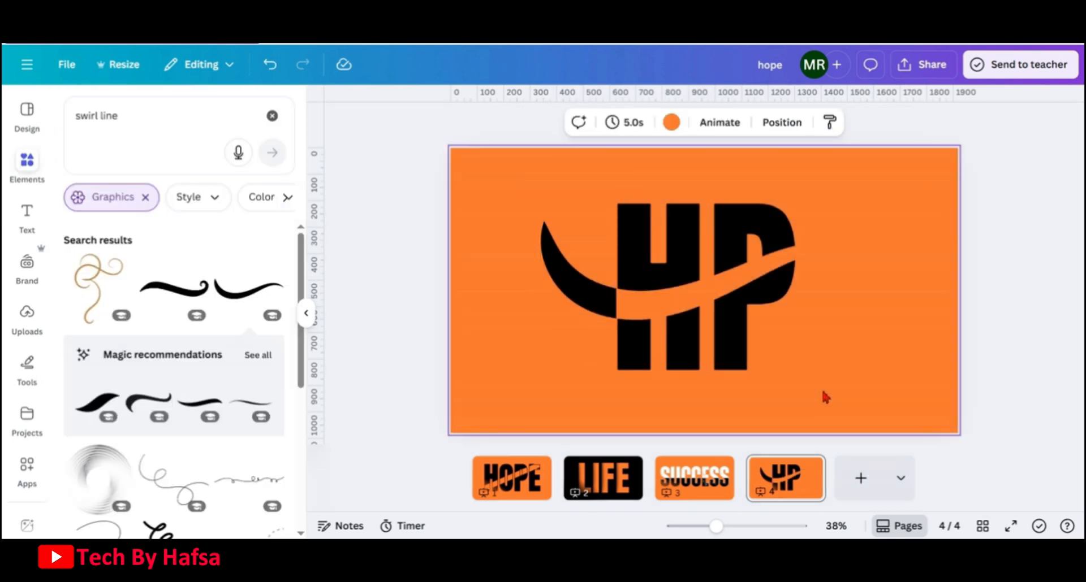
Step: Duplicate the full orange swoosh layer again and align the copy exactly over the original
{"action": "left_click", "coordinate": [775, 272]}
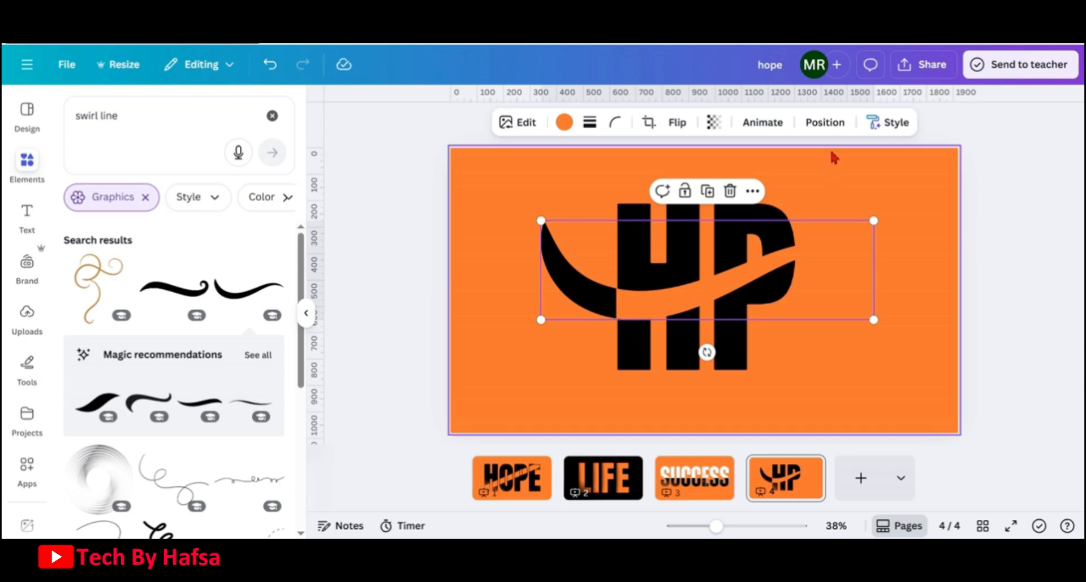
{"action": "left_click", "coordinate": [829, 125]}
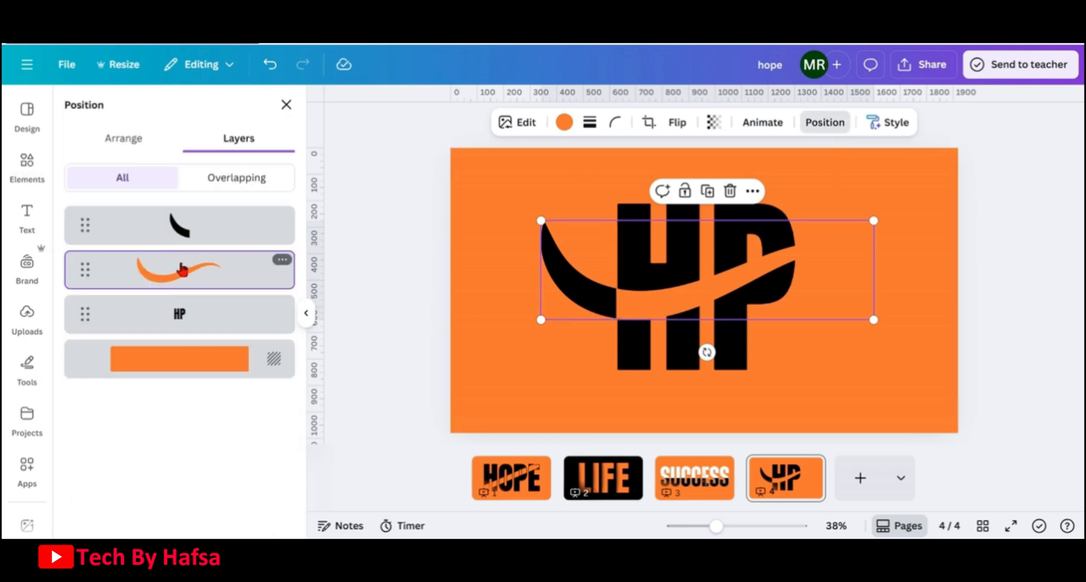
{"action": "left_click", "coordinate": [711, 192]}
{"action": "left_click_drag", "start_coordinate": [700, 306], "coordinate": [688, 291]}
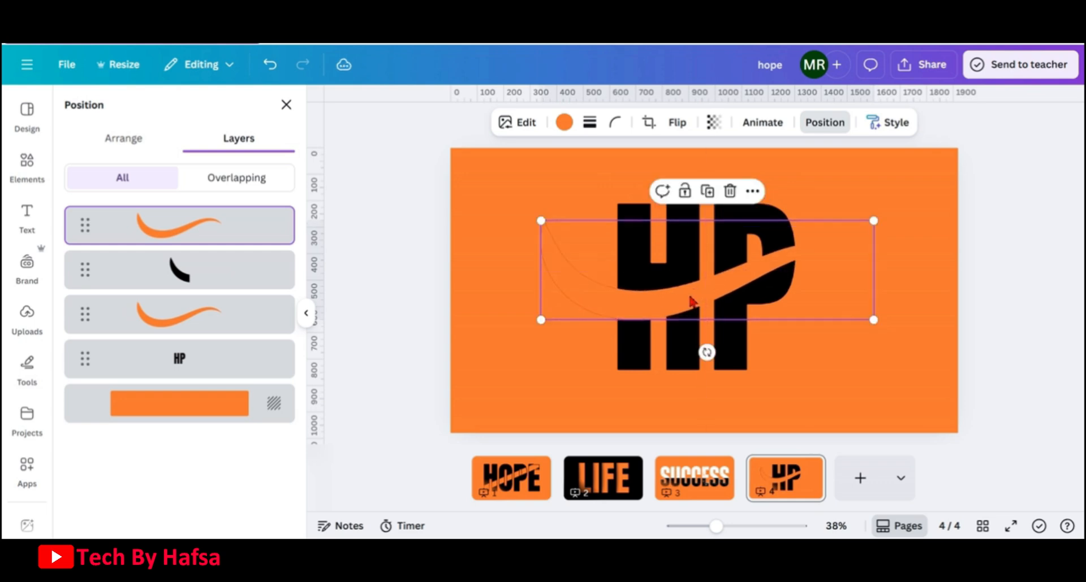
Step: Crop the new orange copy to the tail beyond the P's right edge and colour that tail black
{"action": "double_click", "coordinate": [709, 304]}
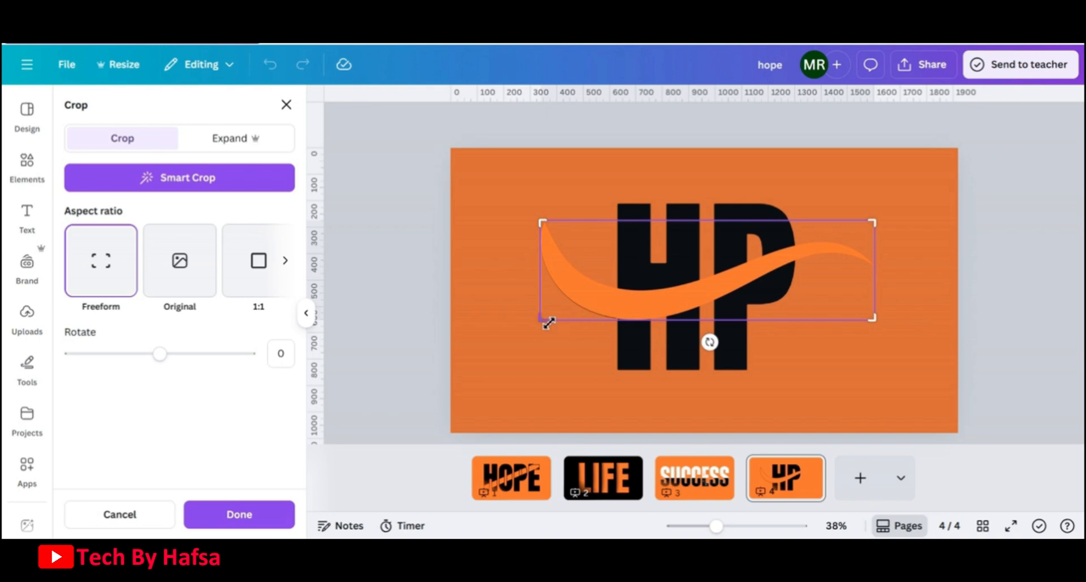
{"action": "left_click_drag", "start_coordinate": [560, 324], "coordinate": [798, 340]}
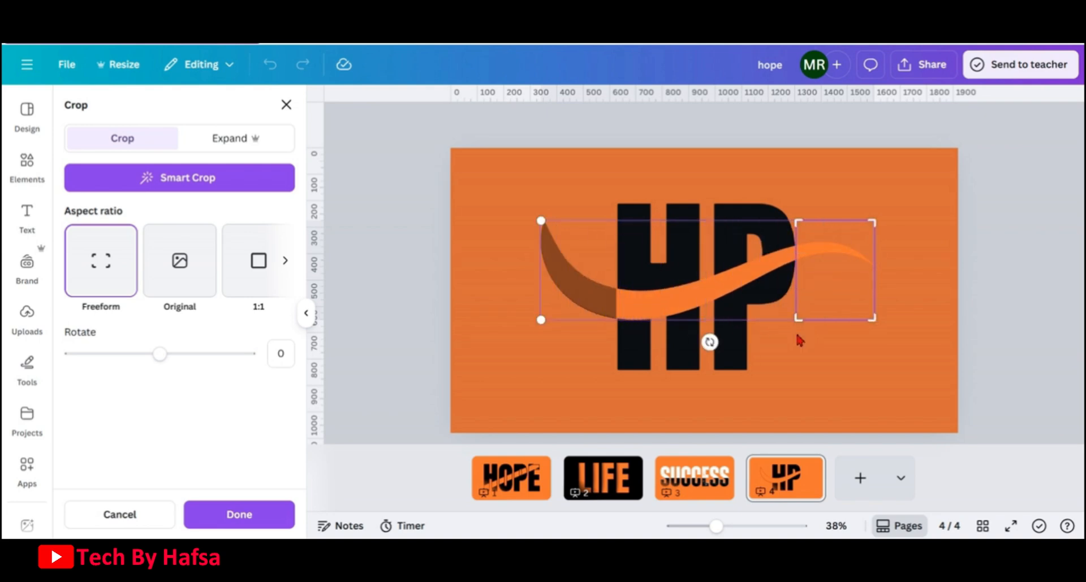
{"action": "left_click", "coordinate": [800, 352]}
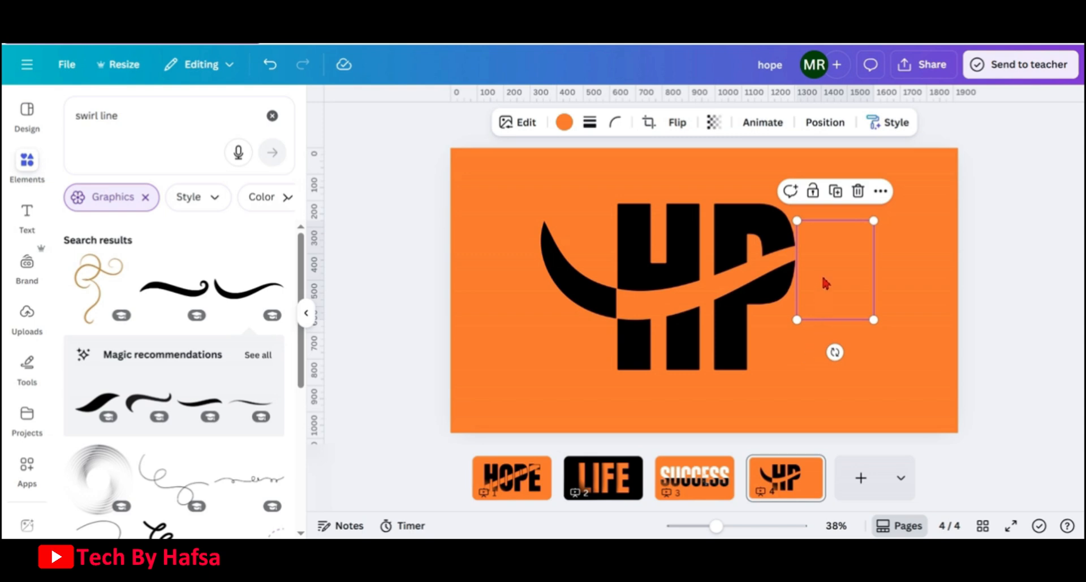
{"action": "left_click", "coordinate": [565, 124]}
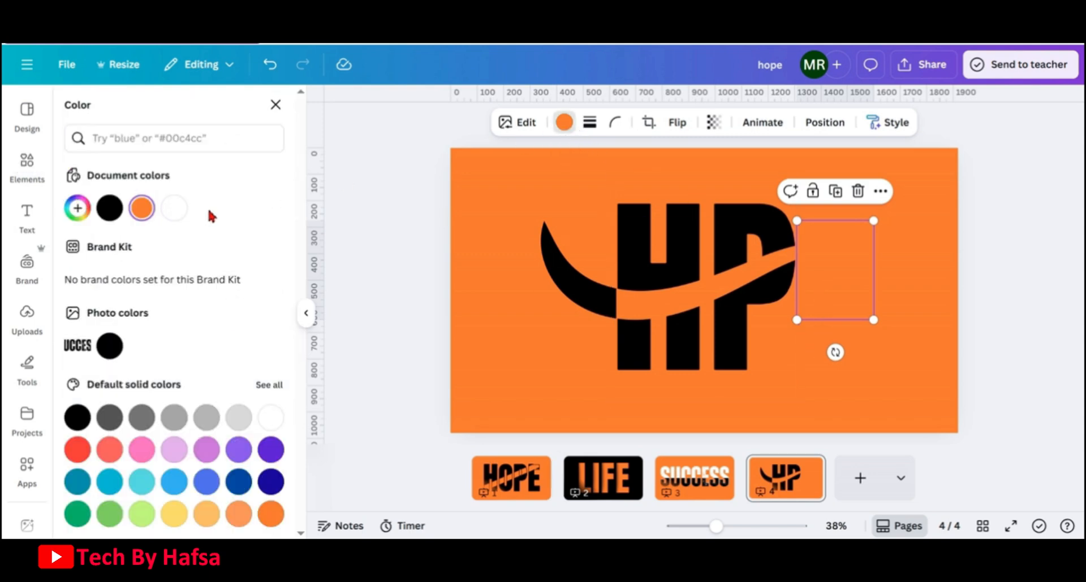
{"action": "left_click", "coordinate": [111, 210]}
{"action": "left_click", "coordinate": [938, 343]}
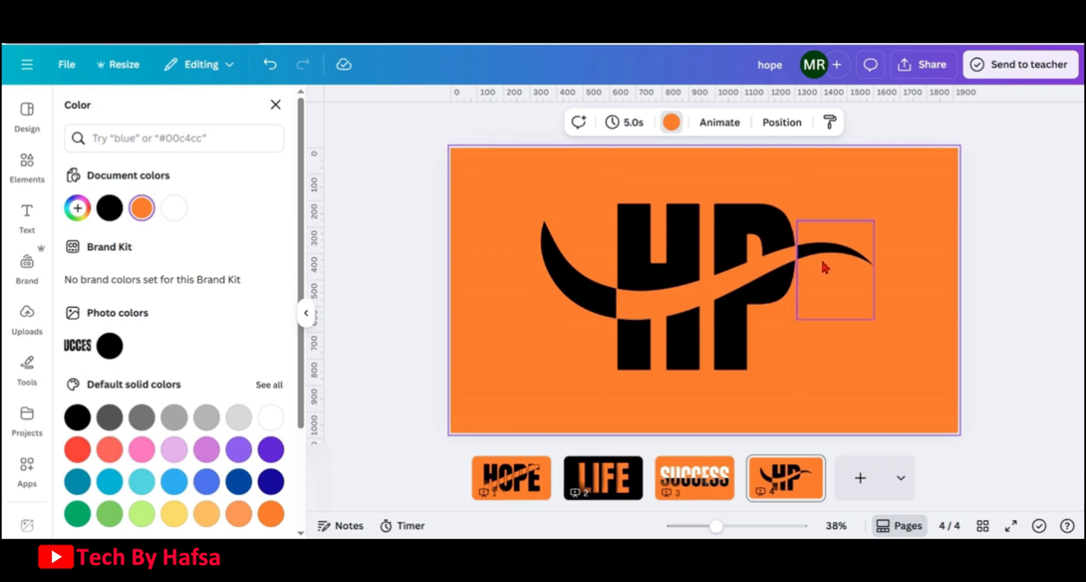
Step: Group the two black swoosh ends with the full orange swoosh layer
{"action": "left_click", "coordinate": [787, 131]}
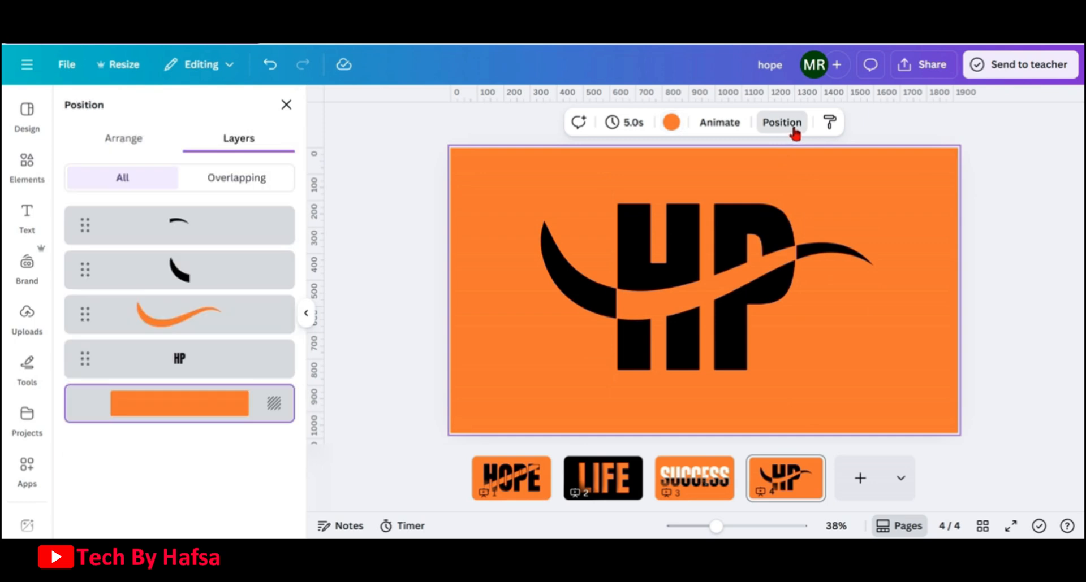
{"action": "left_click", "coordinate": [264, 240]}
{"action": "left_click", "coordinate": [245, 279], "text": "shift"}
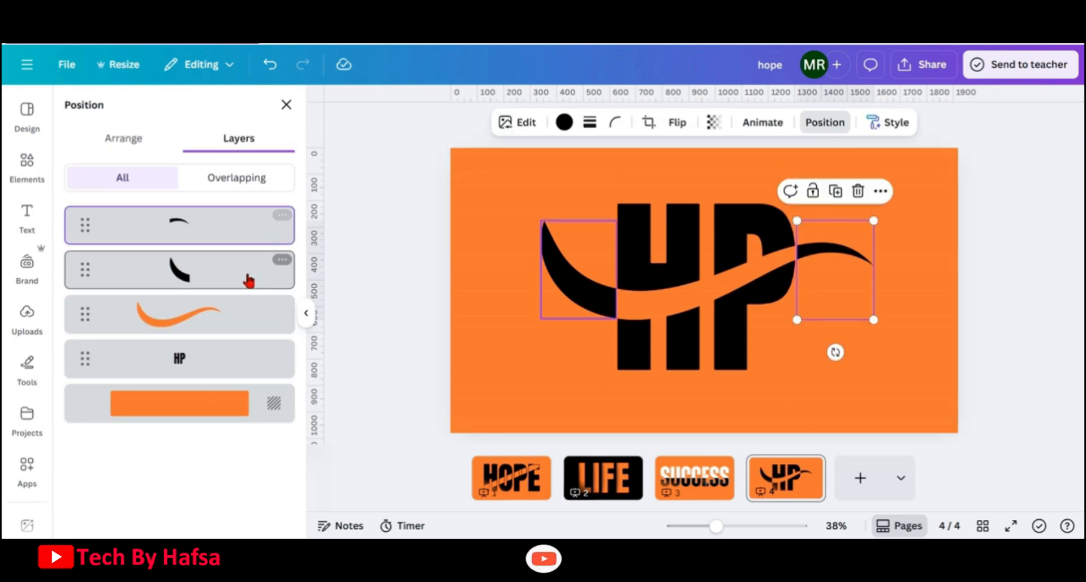
{"action": "left_click", "coordinate": [238, 310], "text": "shift"}
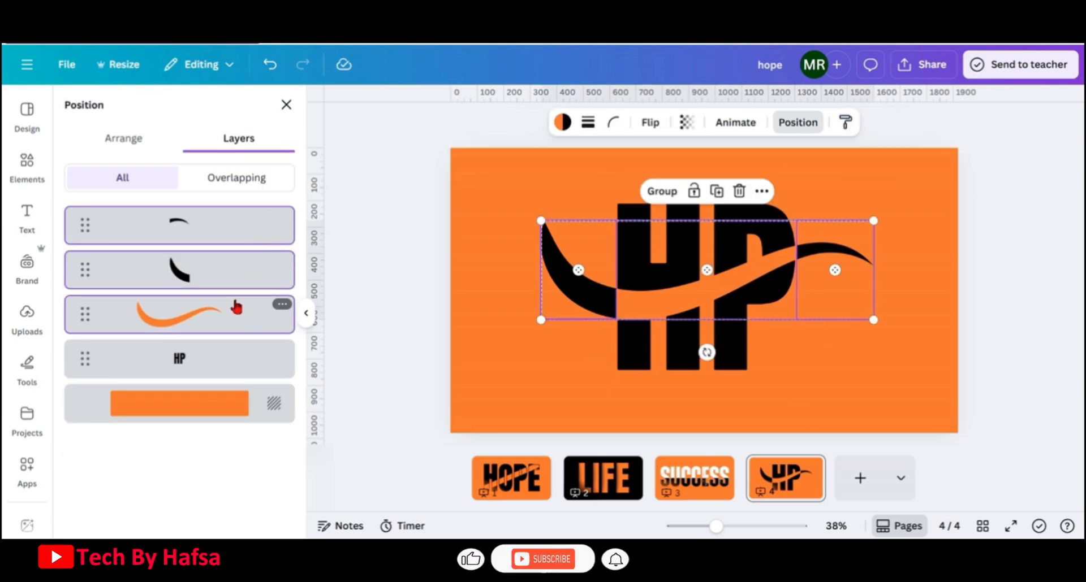
{"action": "left_click", "coordinate": [664, 191]}
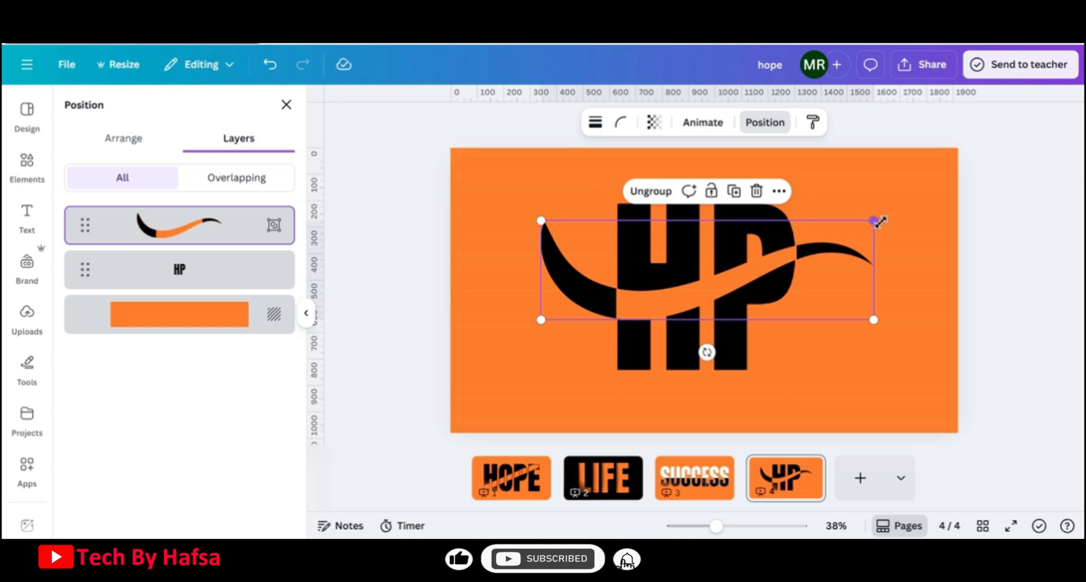
Step: Shrink the grouped swoosh so it extends only slightly beyond the HP letters and centre it horizontally on the page
{"action": "left_click_drag", "start_coordinate": [875, 221], "coordinate": [817, 244]}
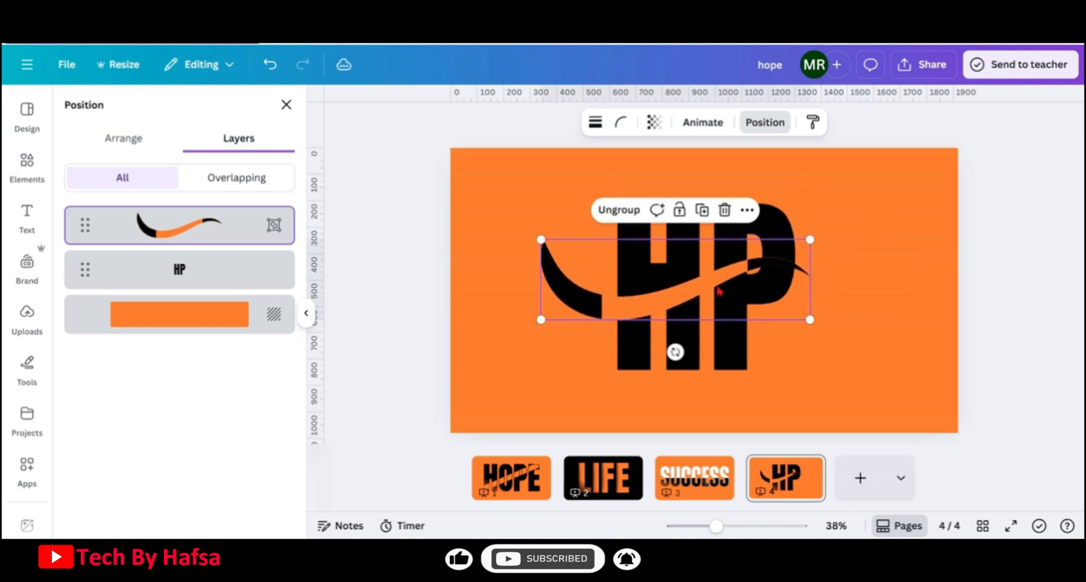
{"action": "left_click_drag", "start_coordinate": [717, 285], "coordinate": [745, 278]}
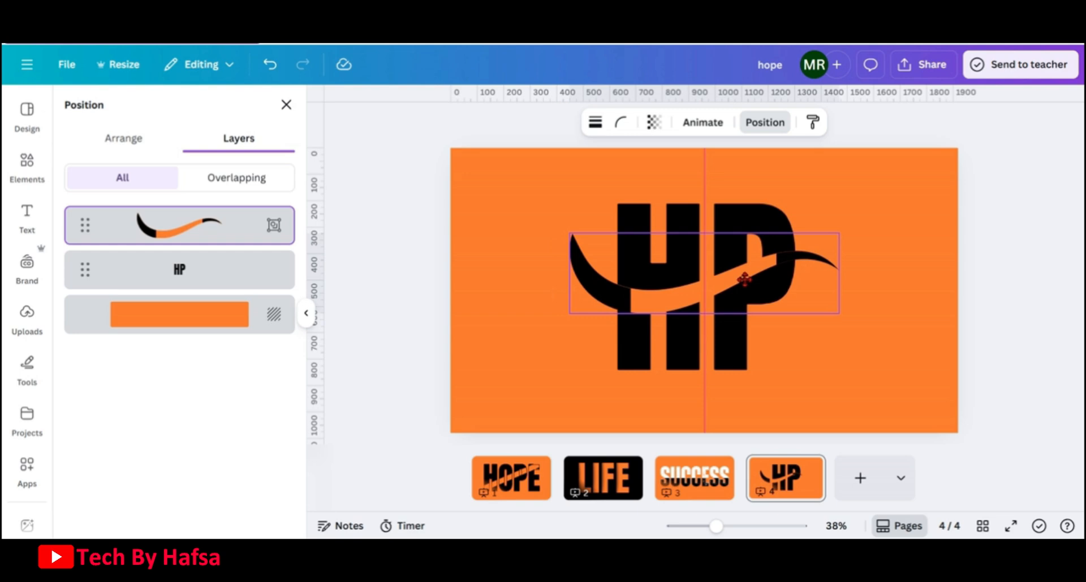
{"action": "left_click", "coordinate": [869, 247]}
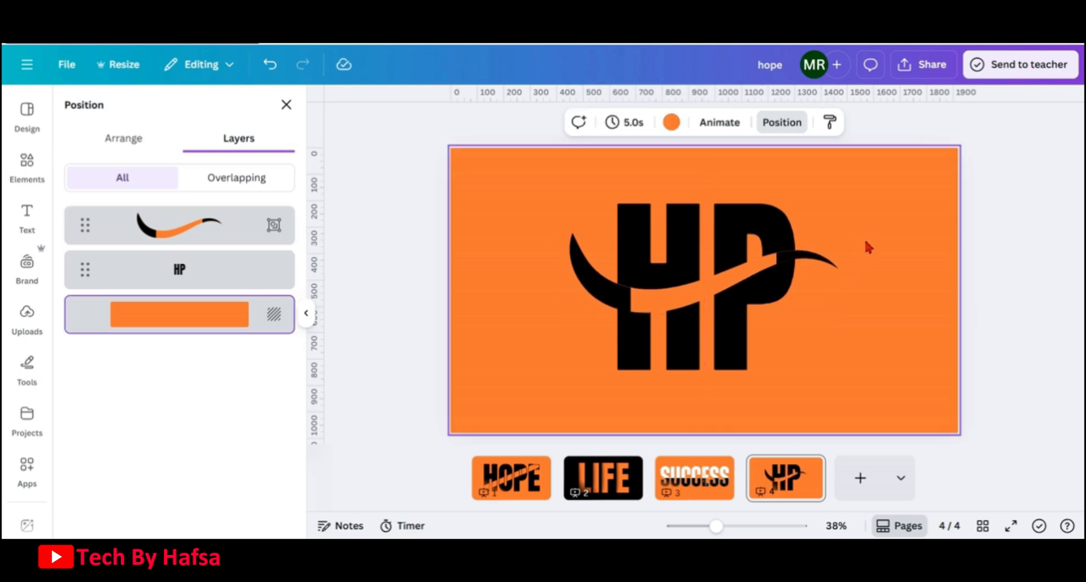
Step: Ungroup the swoosh and crop its black end beside the H so it stops at the H's left edge
{"action": "left_click", "coordinate": [828, 270]}
{"action": "left_click", "coordinate": [651, 202]}
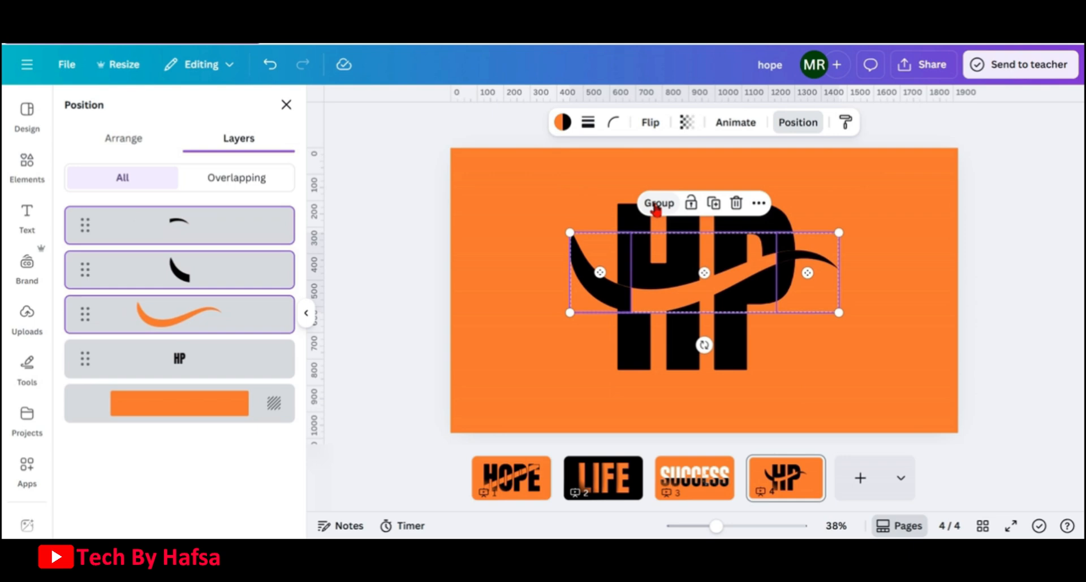
{"action": "left_click", "coordinate": [876, 217]}
{"action": "left_click", "coordinate": [620, 294]}
{"action": "double_click", "coordinate": [622, 293]}
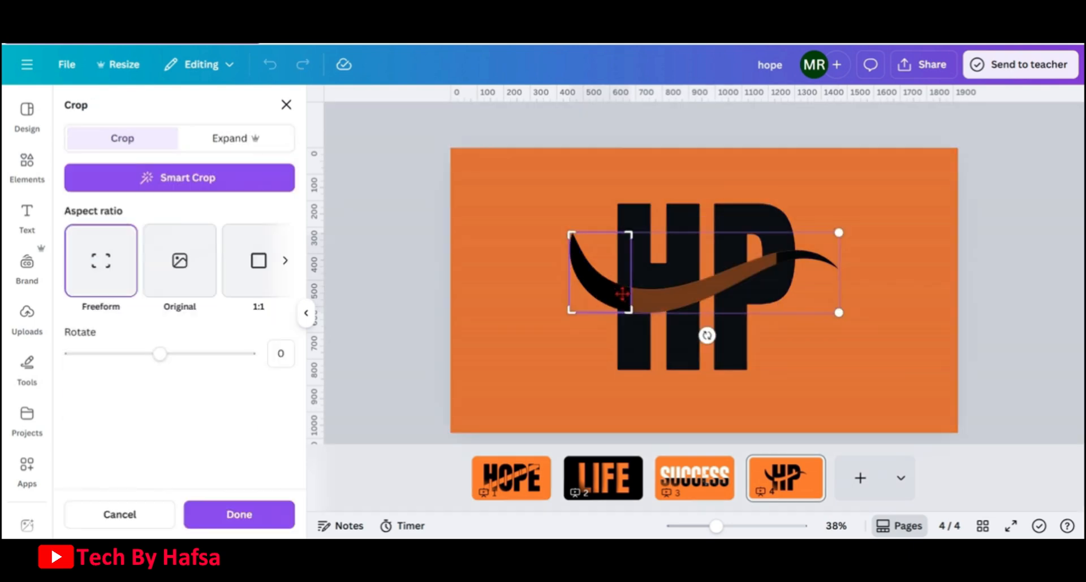
{"action": "left_click_drag", "start_coordinate": [630, 315], "coordinate": [620, 315]}
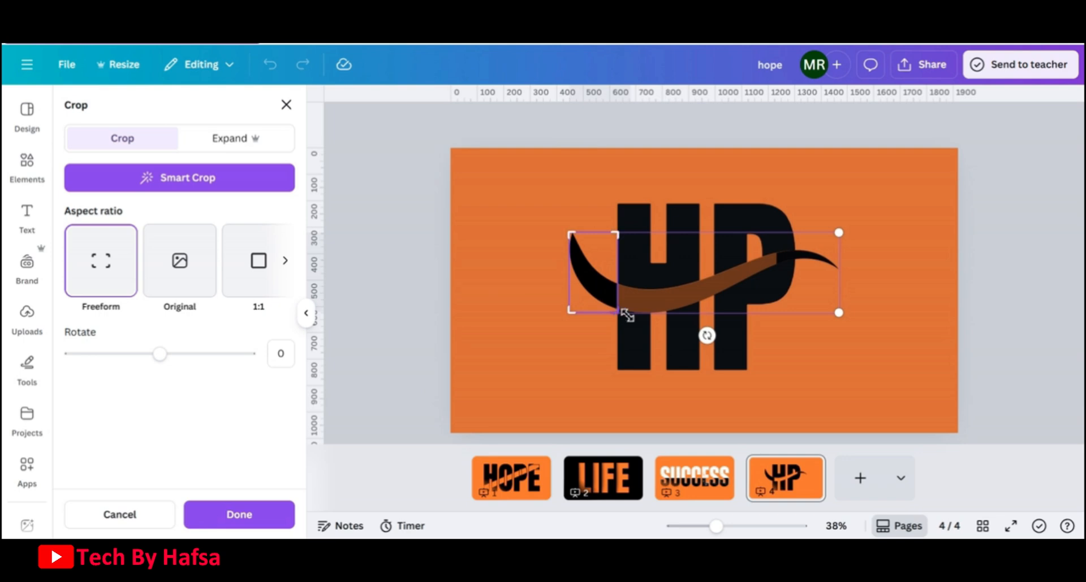
{"action": "left_click", "coordinate": [784, 350]}
{"action": "left_click", "coordinate": [783, 350]}
Step: Crop the swoosh's black tail beside the P so it starts at the P's right edge
{"action": "left_click", "coordinate": [816, 257]}
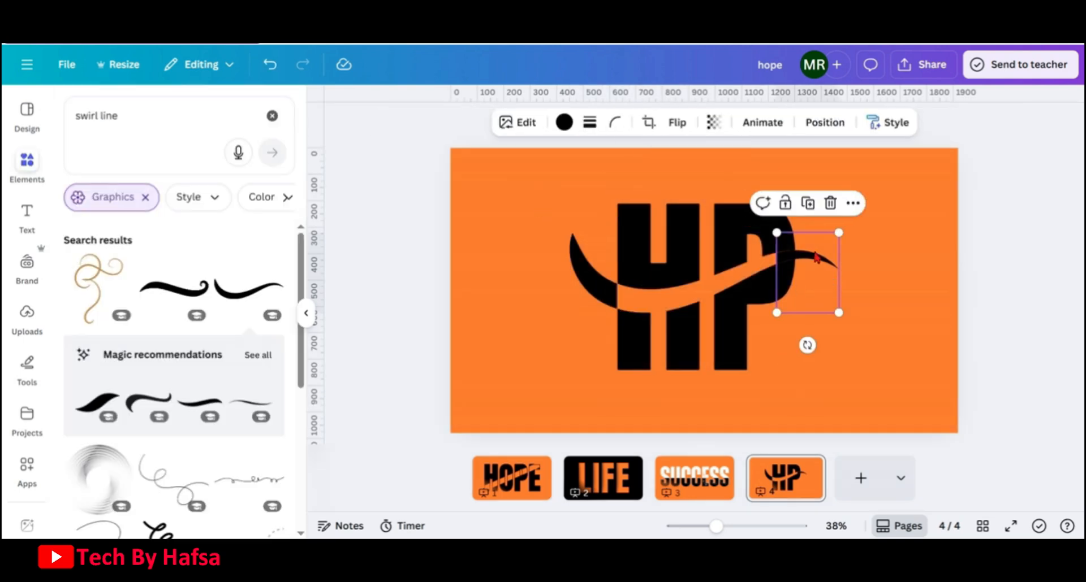
{"action": "double_click", "coordinate": [816, 257]}
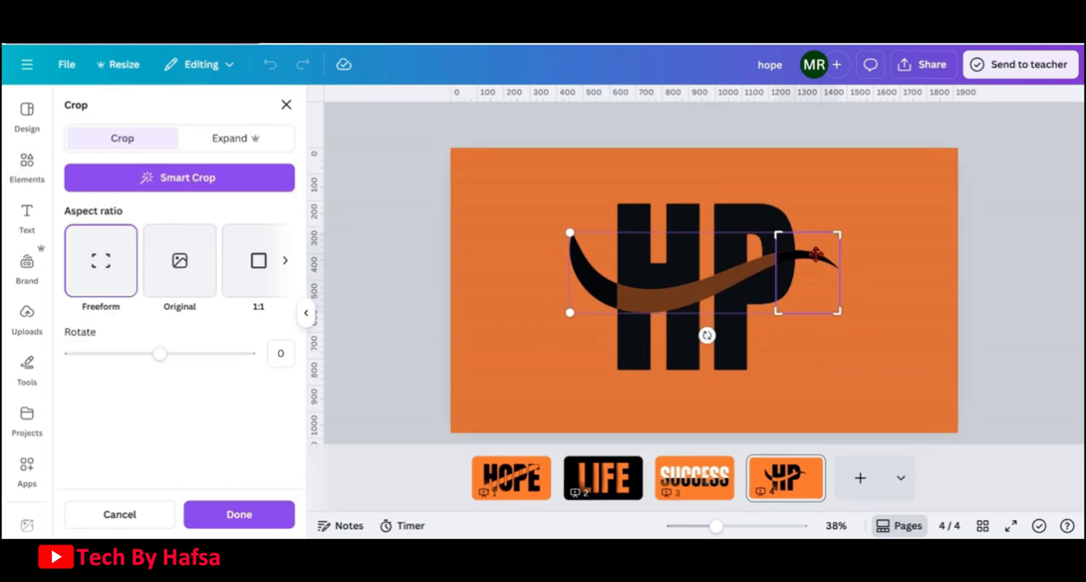
{"action": "left_click_drag", "start_coordinate": [779, 314], "coordinate": [790, 319]}
{"action": "left_click_drag", "start_coordinate": [795, 318], "coordinate": [799, 317]}
{"action": "left_click", "coordinate": [869, 295]}
{"action": "left_click", "coordinate": [880, 301]}
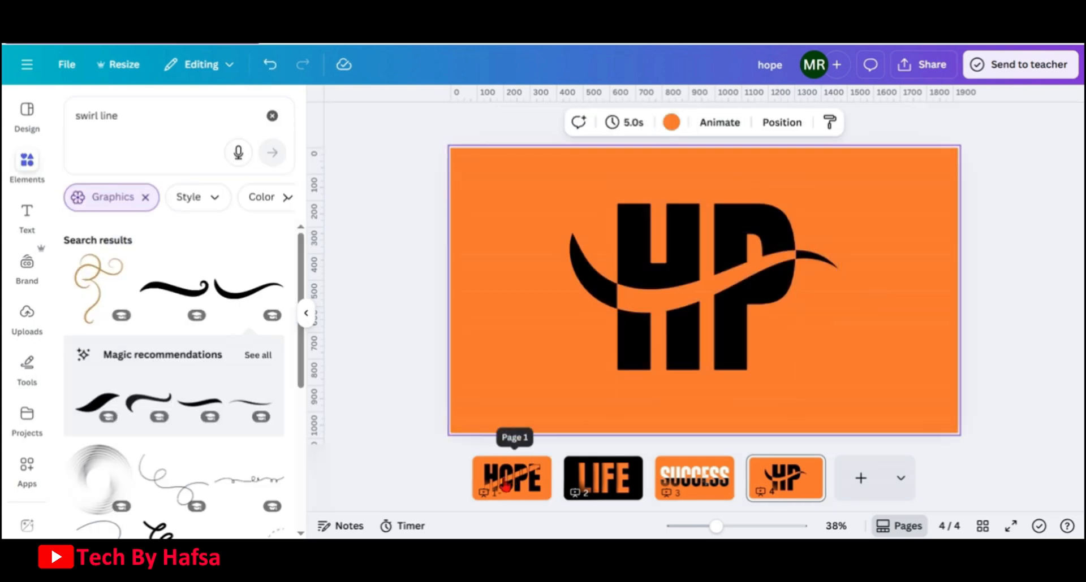
Step: Review the finished HOPE, LIFE, SUCCESS and HP pages one after another
{"action": "left_click", "coordinate": [504, 485]}
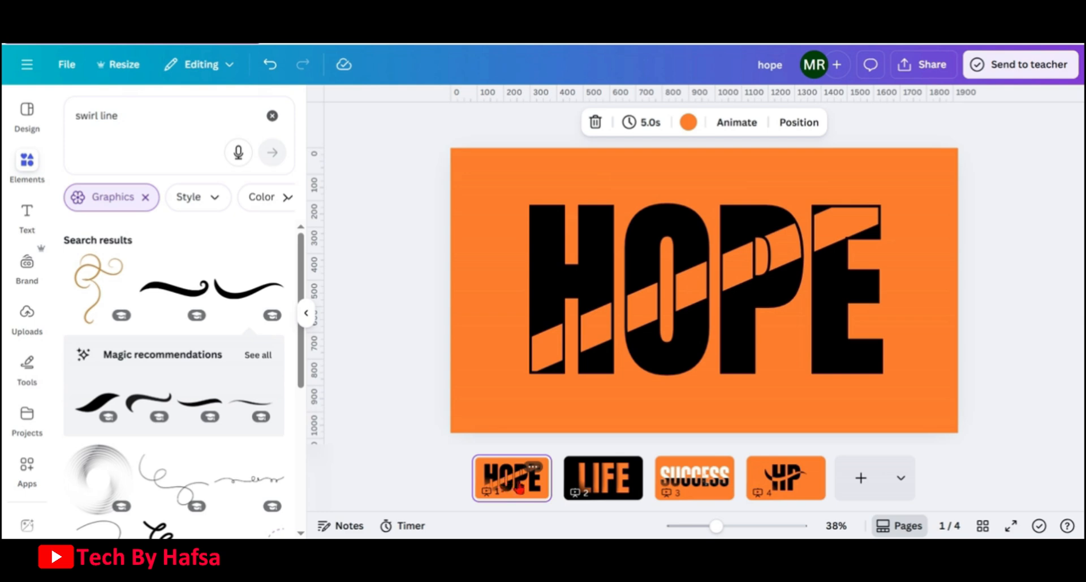
{"action": "left_click", "coordinate": [601, 488]}
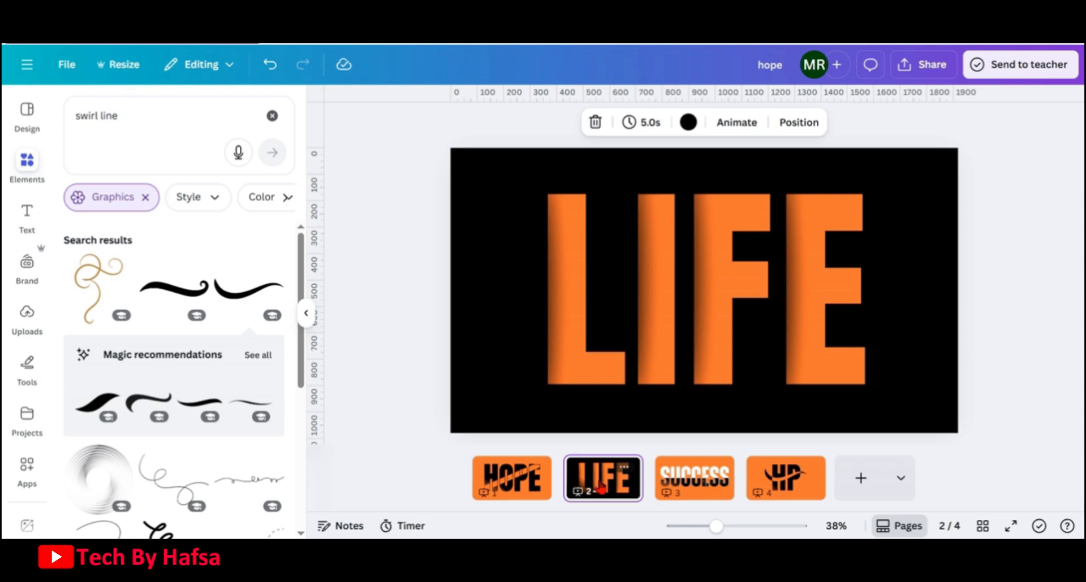
{"action": "left_click", "coordinate": [690, 484]}
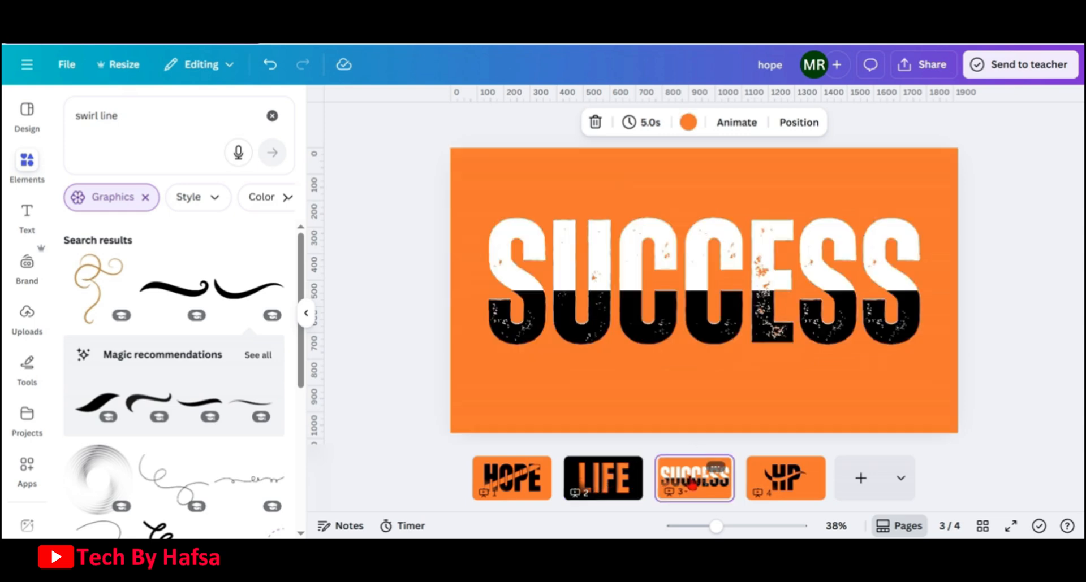
{"action": "left_click", "coordinate": [768, 480]}
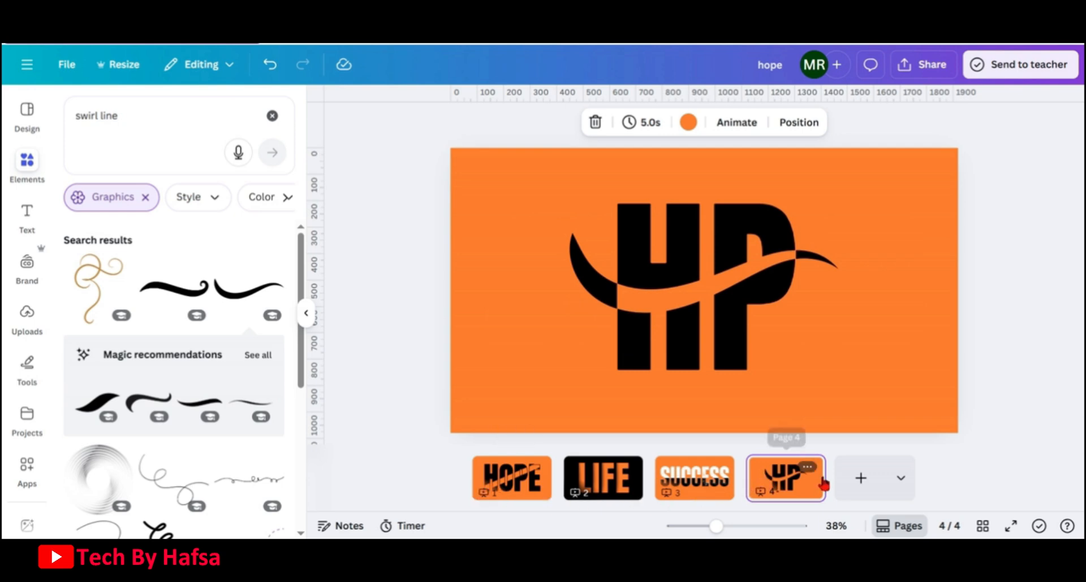
Step: Download pages 1–4 of the design as PNG files at size 1 (1,920 × 1,080 px)
{"action": "left_click", "coordinate": [942, 75]}
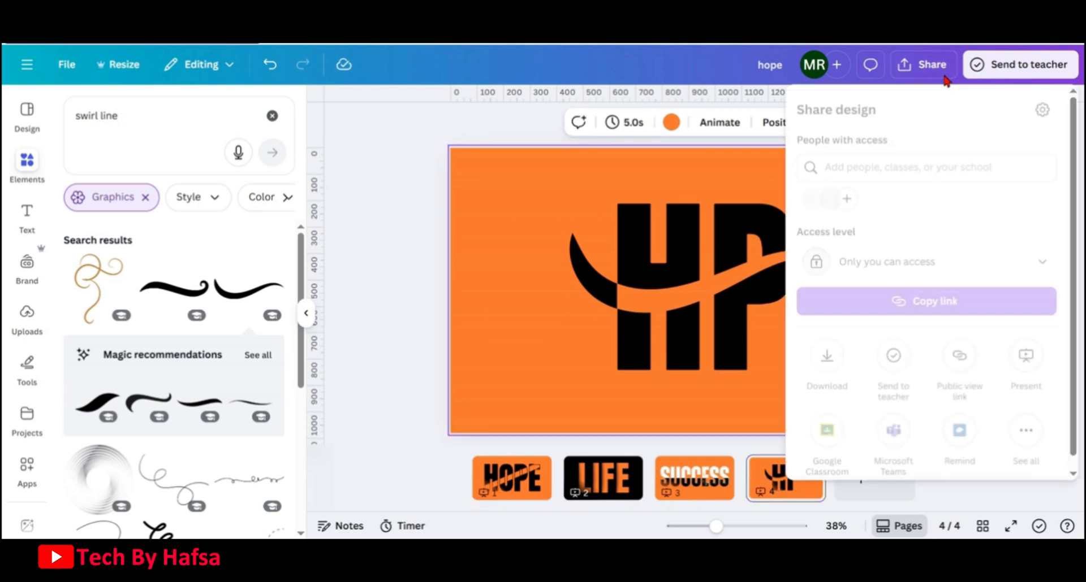
{"action": "left_click", "coordinate": [826, 355]}
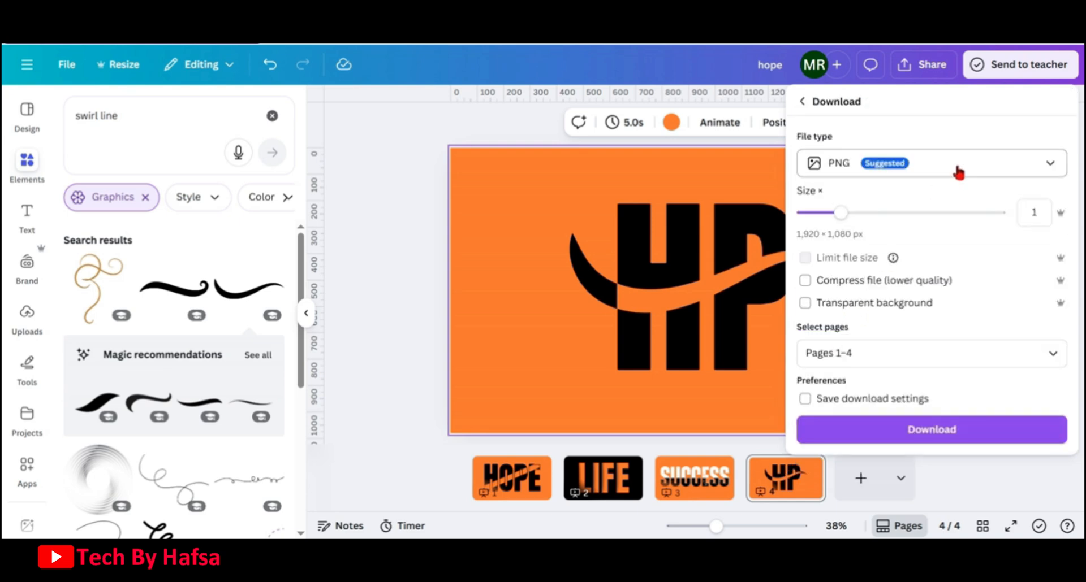
{"action": "left_click", "coordinate": [928, 357]}
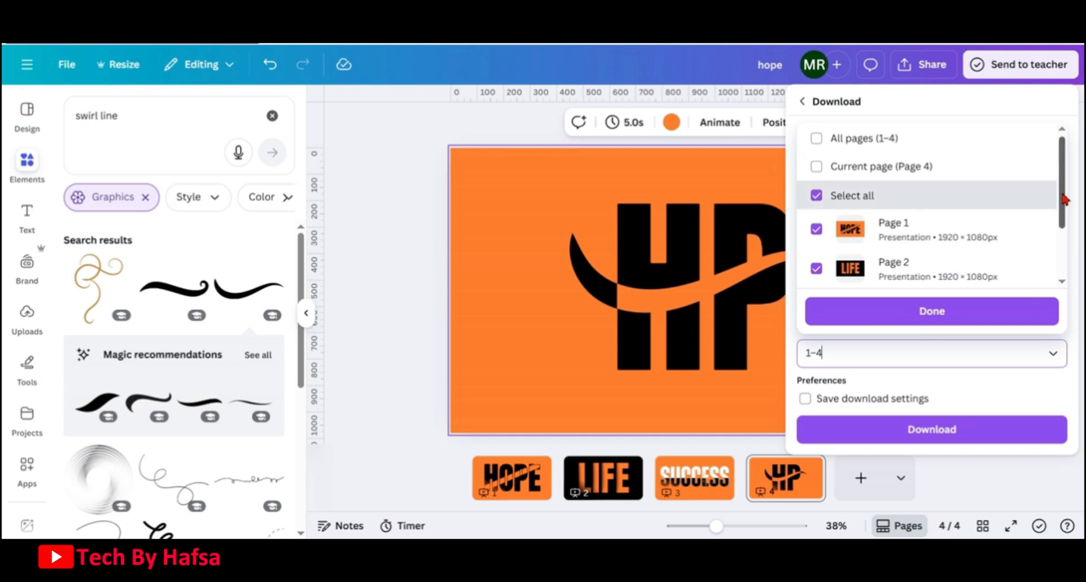
{"action": "mouse_move", "coordinate": [1062, 202]}
{"action": "left_mouse_down"}
{"action": "mouse_move", "coordinate": [1067, 255]}
{"action": "mouse_move", "coordinate": [1056, 221]}
{"action": "left_mouse_up"}
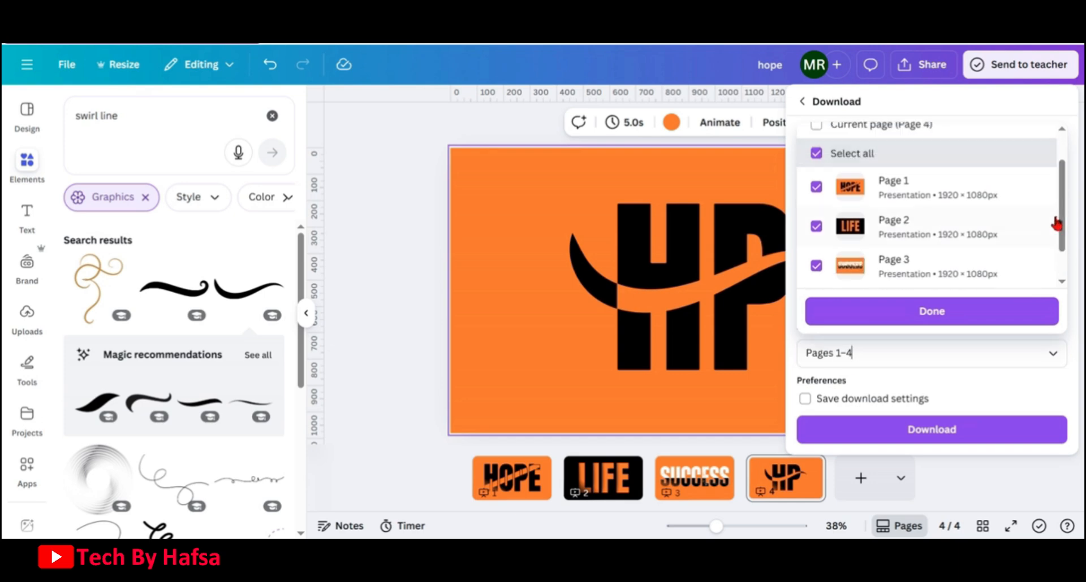
{"action": "left_click", "coordinate": [945, 313]}
{"action": "left_click", "coordinate": [939, 433]}
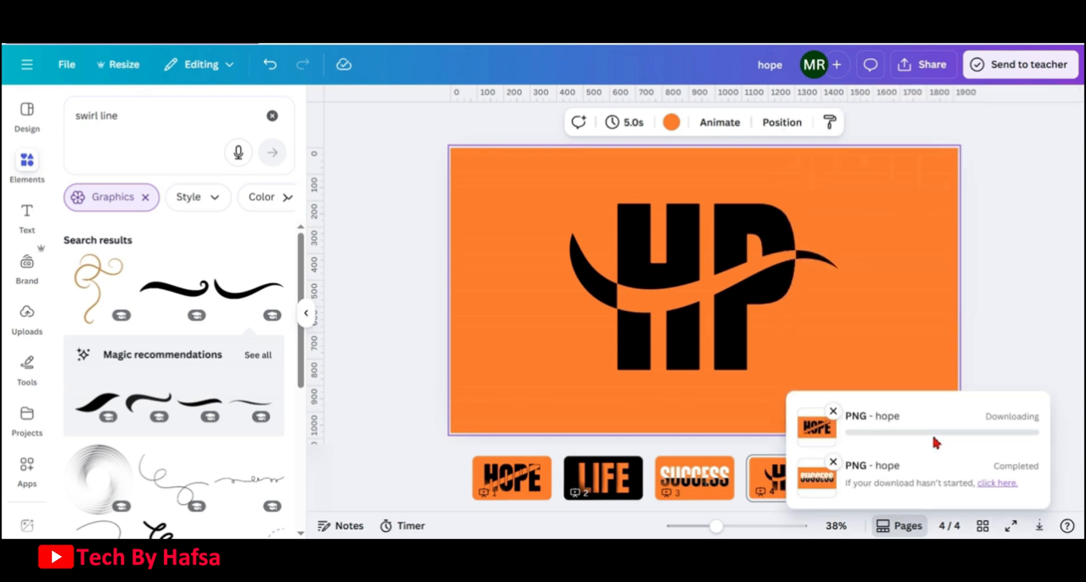